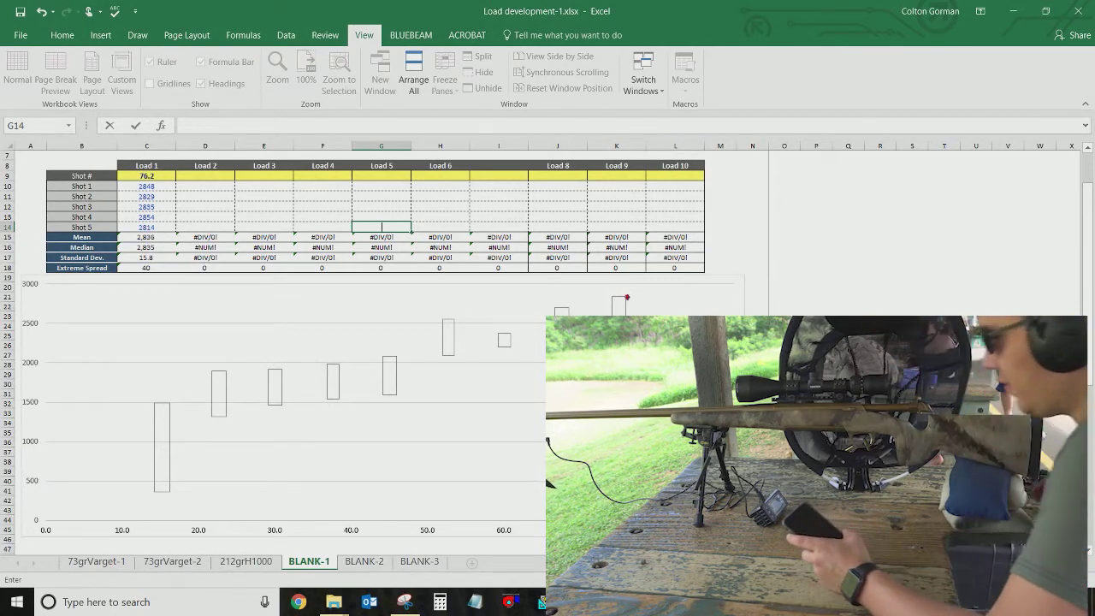
# Step: Clear the charge value and all five shot velocities from the Load 1 column on the BLANK-1 sheet
pyautogui.moveTo(147, 187); pyautogui.dragTo(161, 215)
pyautogui.press('BackSpace')
pyautogui.press('BackSpace')
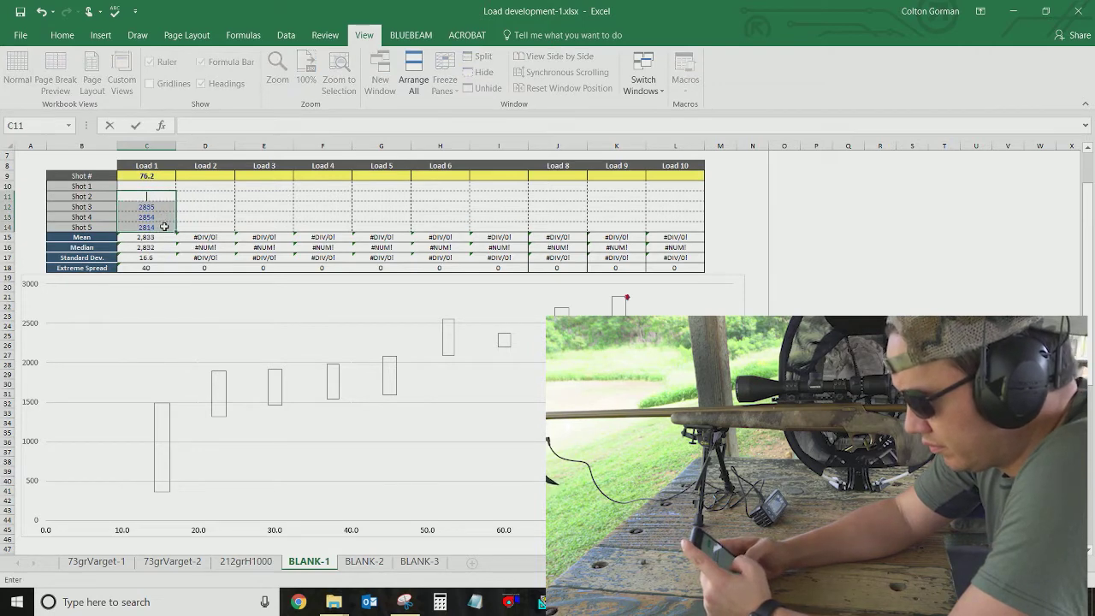
pyautogui.press('Return')
pyautogui.press('BackSpace')
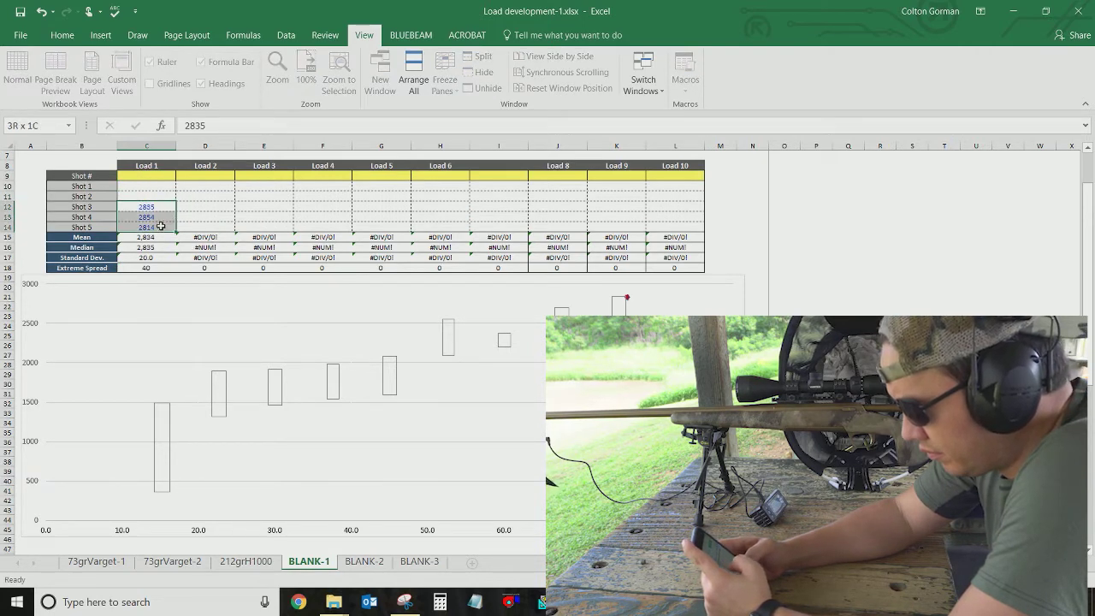
pyautogui.click(162, 237)
pyautogui.press('Delete')
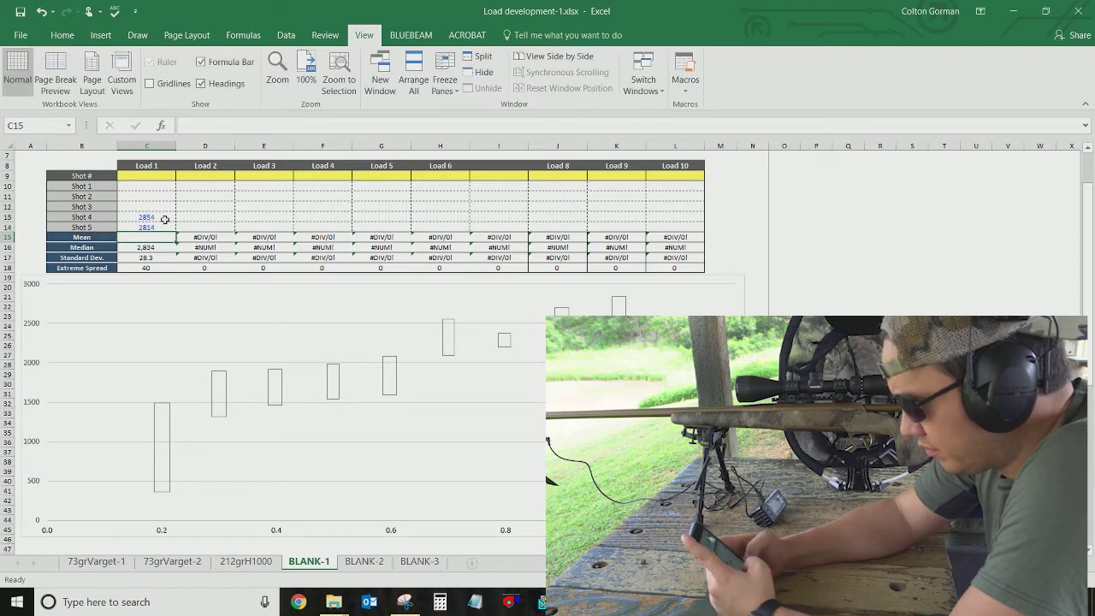
pyautogui.moveTo(164, 220); pyautogui.dragTo(165, 226)
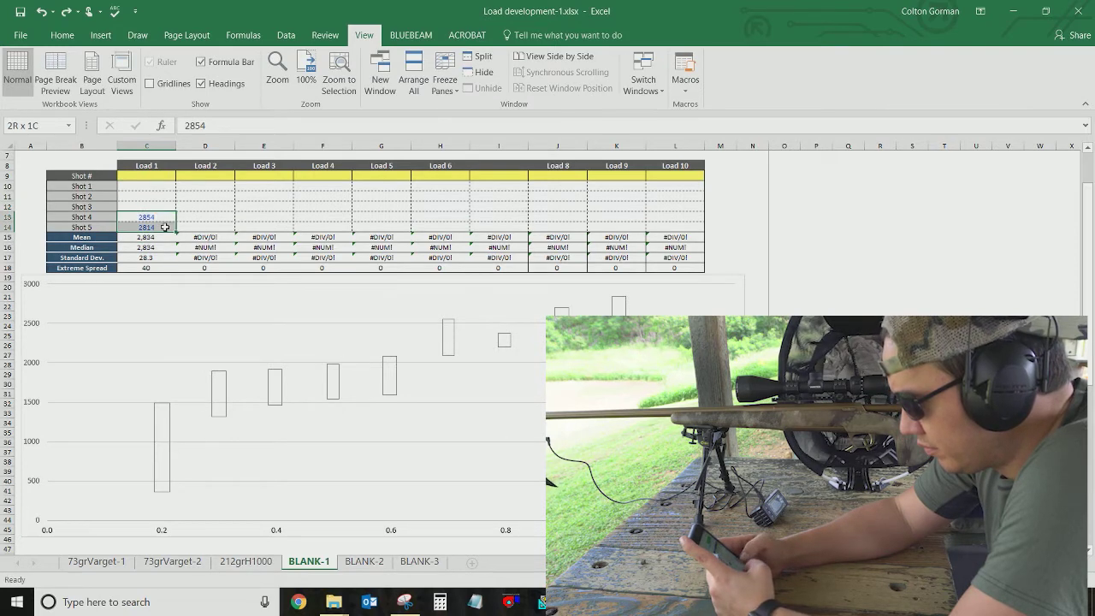
pyautogui.press('Delete')
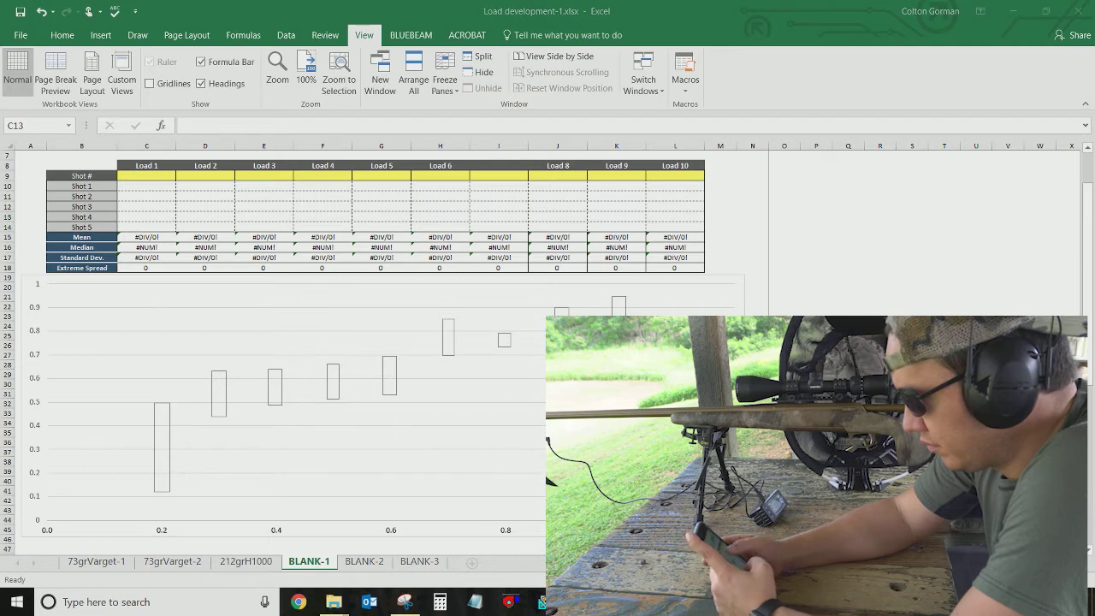
# Step: Enter the charge weights 74.1, 74.3 and 74.6 in the yellow row for Load 1, Load 2 and Load 3
pyautogui.hotkey('alt', 'Tab')
pyautogui.click(263, 377)
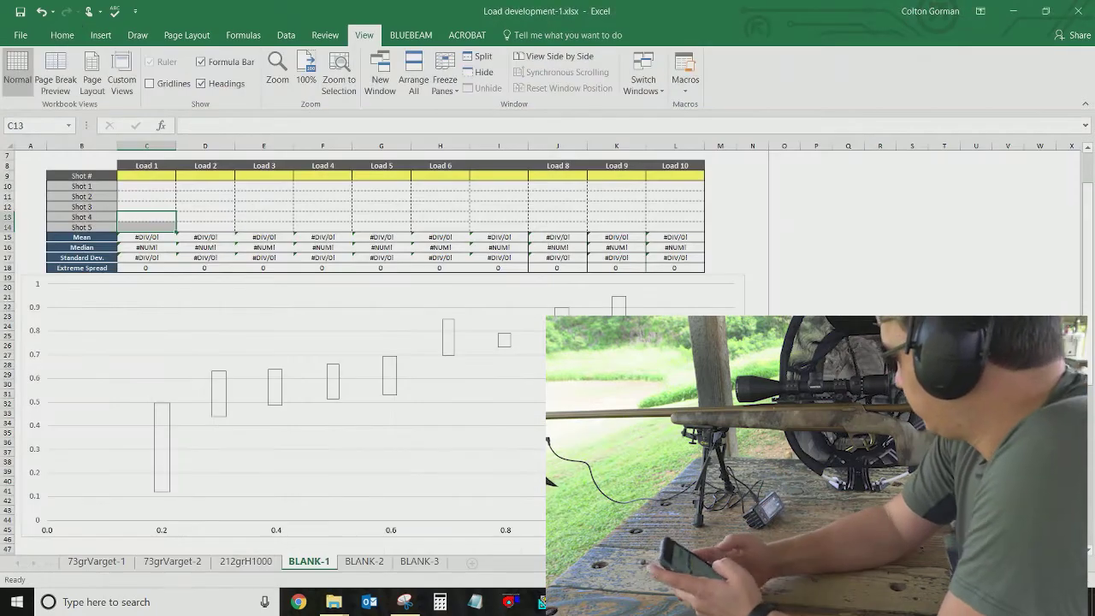
pyautogui.click(166, 175)
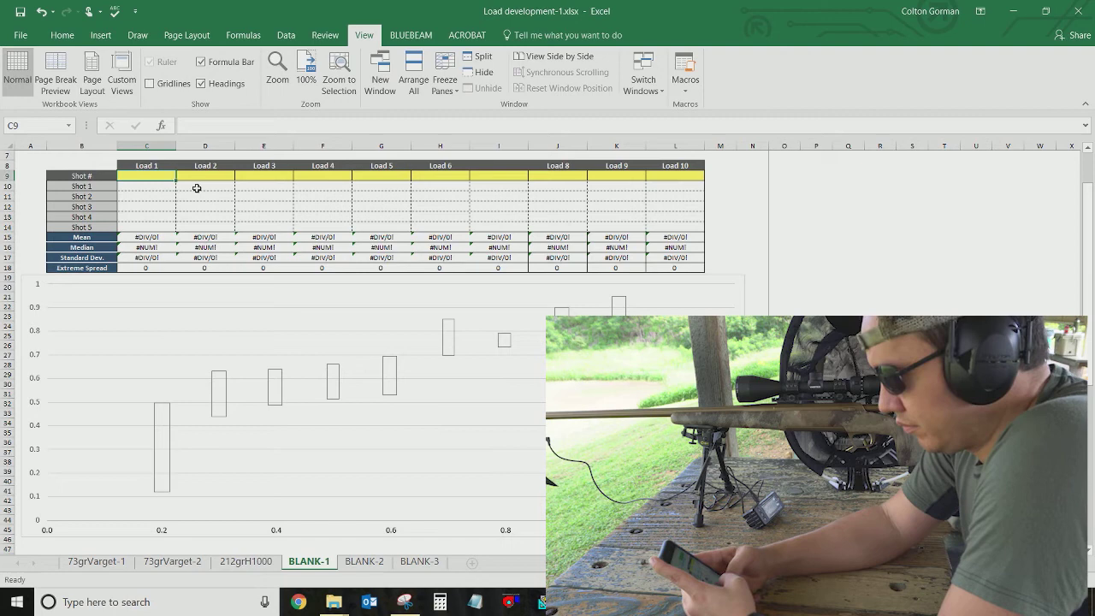
pyautogui.write('7')
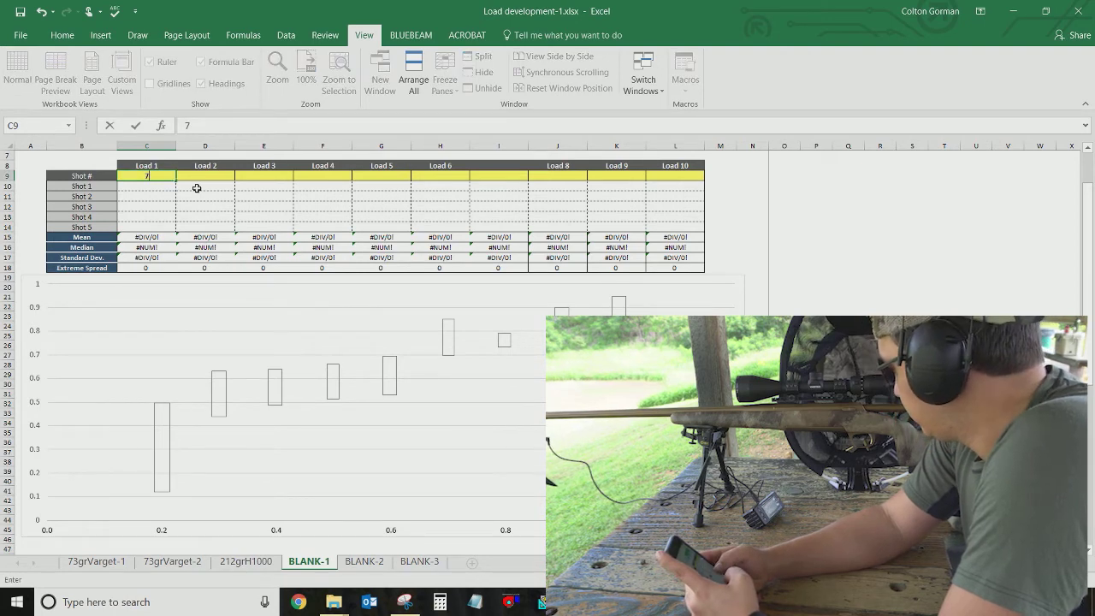
pyautogui.write('4.1')
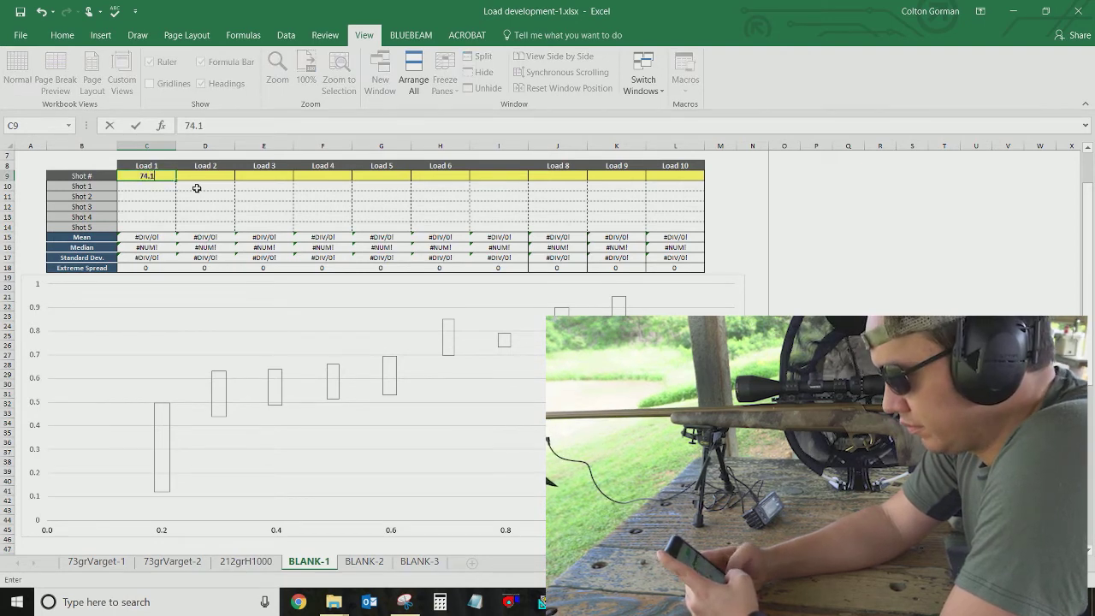
pyautogui.press('Tab')
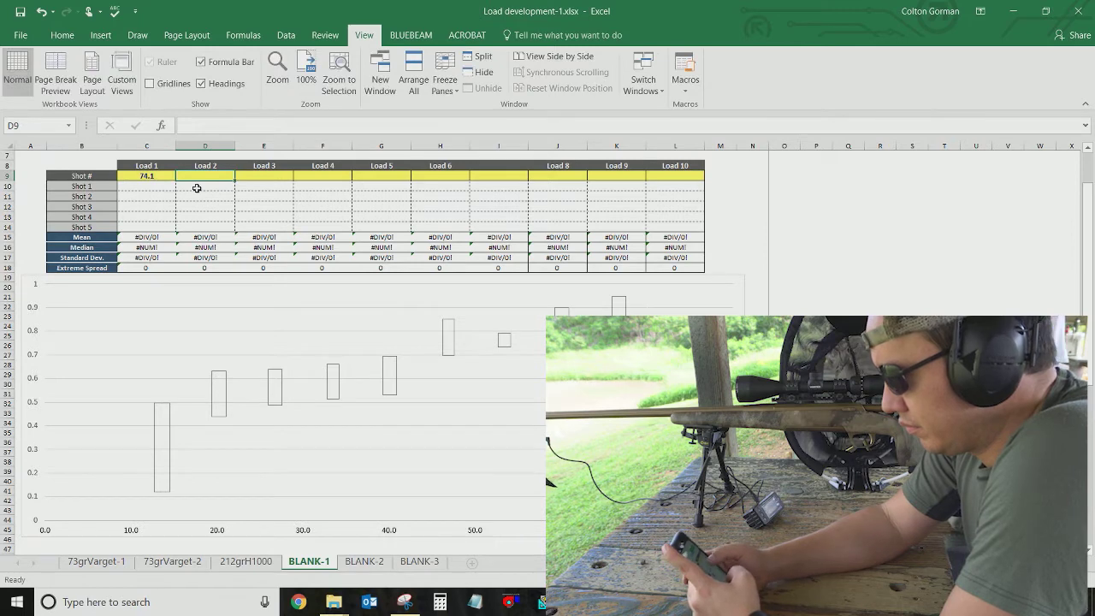
pyautogui.write('74.')
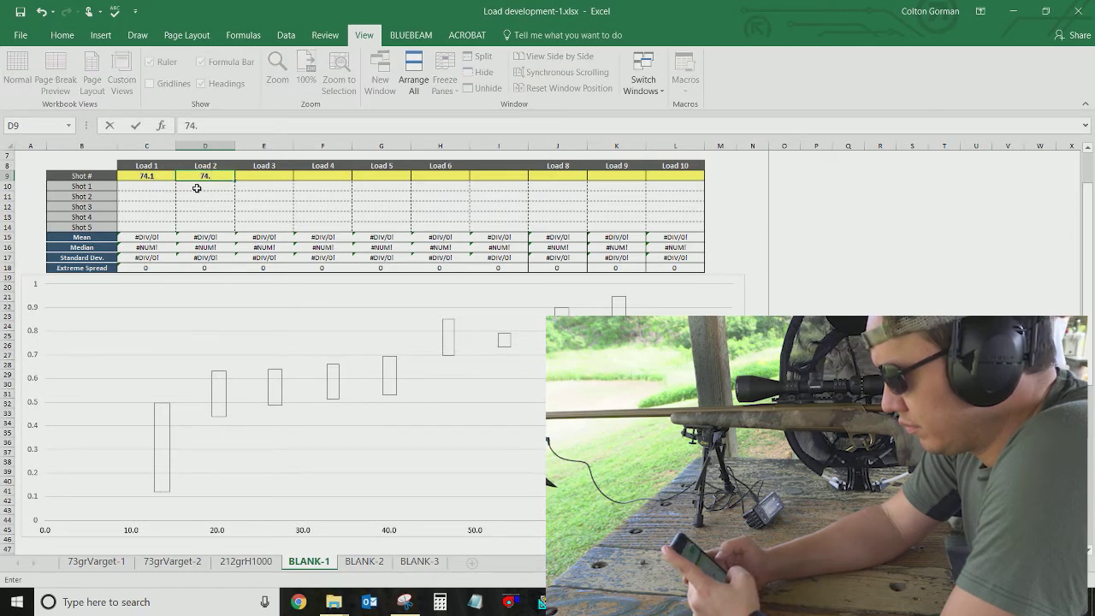
pyautogui.write('3')
pyautogui.press('Tab')
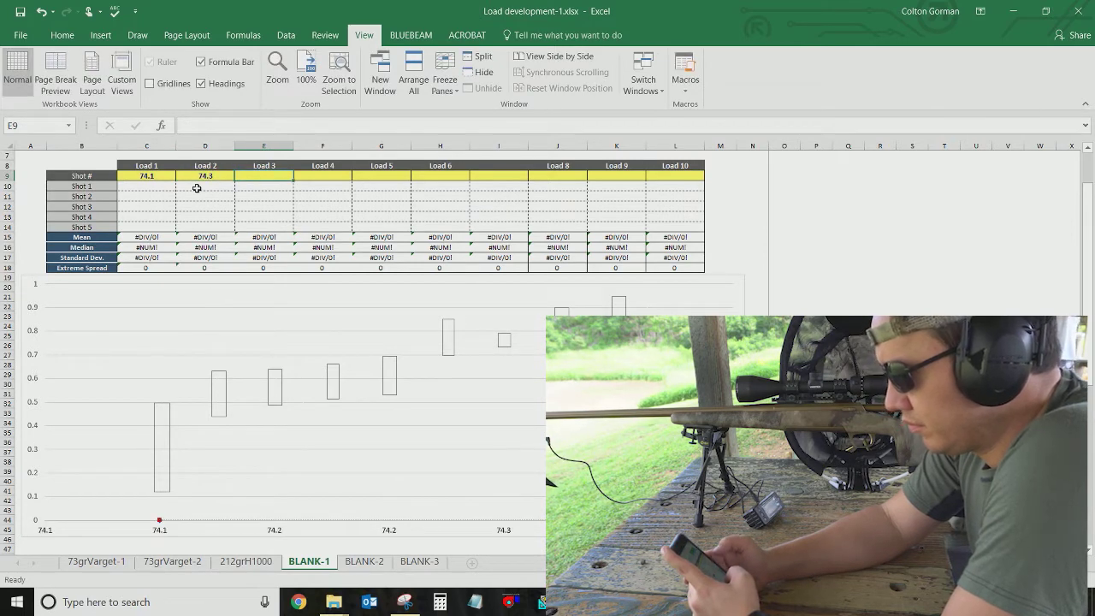
pyautogui.write('74.6')
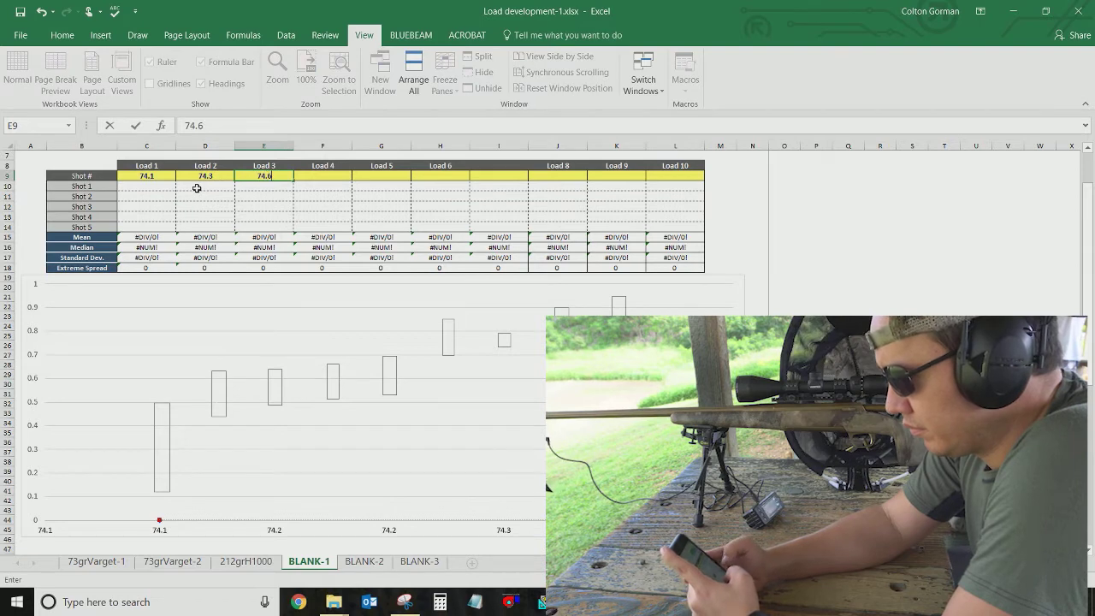
pyautogui.press('Tab')
# Step: Enter charge weights 74.9, 75.2 and 75.5 for Loads 4 to 6 and 75.8 for the unlabelled column after Load 6
pyautogui.write('7')
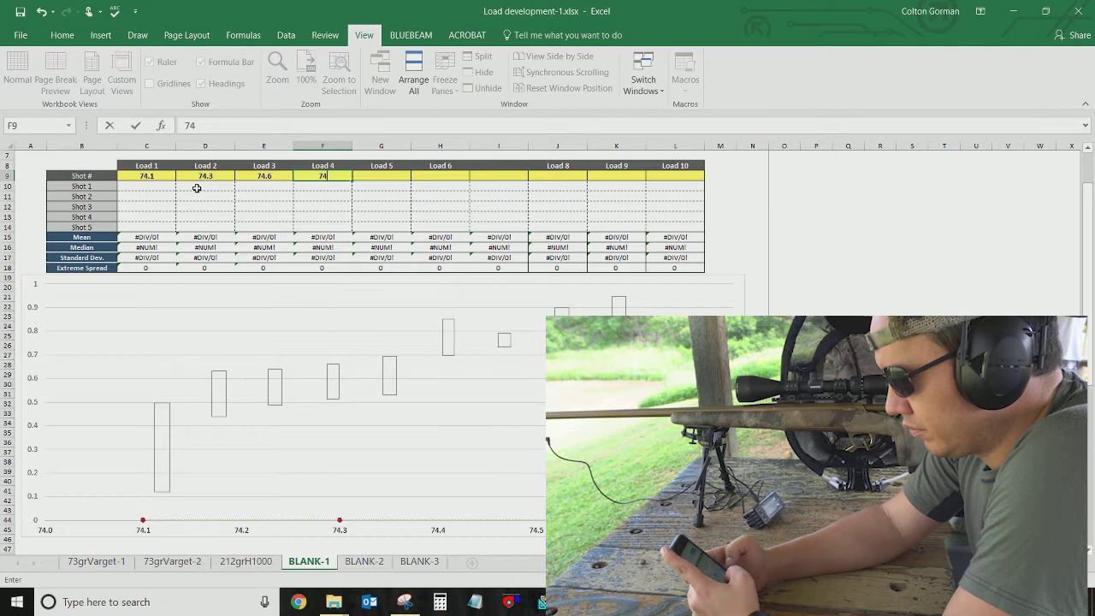
pyautogui.write('4.9')
pyautogui.press('Tab')
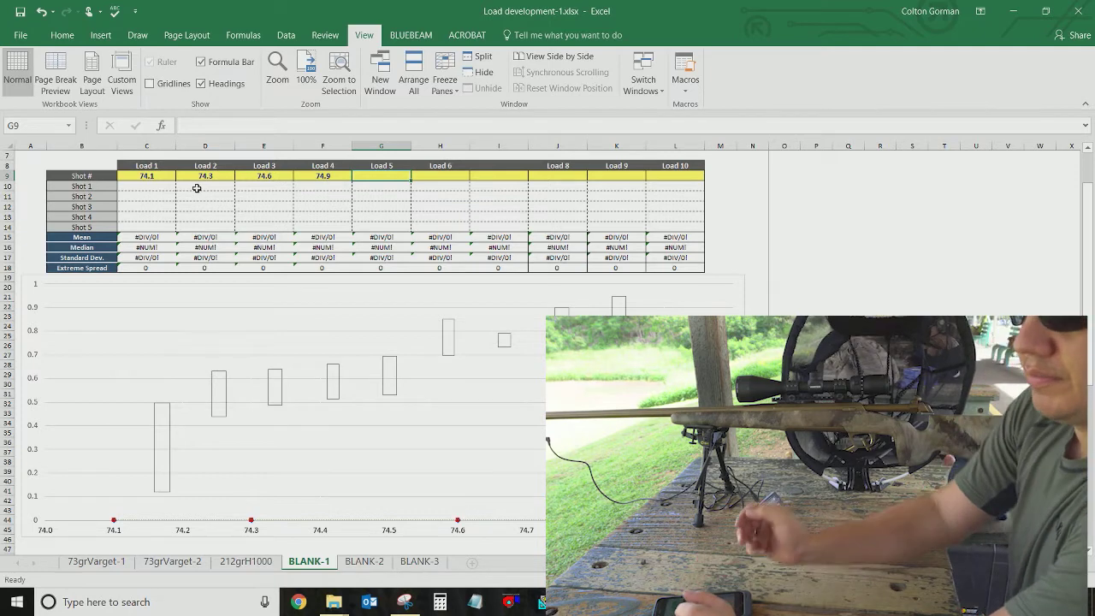
pyautogui.write('75.')
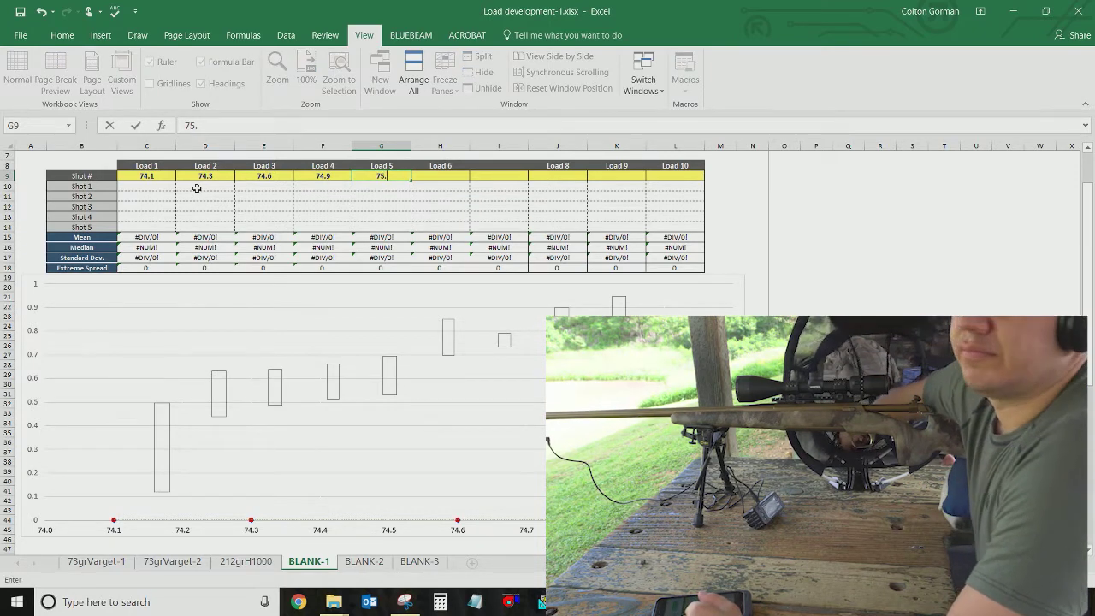
pyautogui.write('2')
pyautogui.press('Tab')
pyautogui.write('75.')
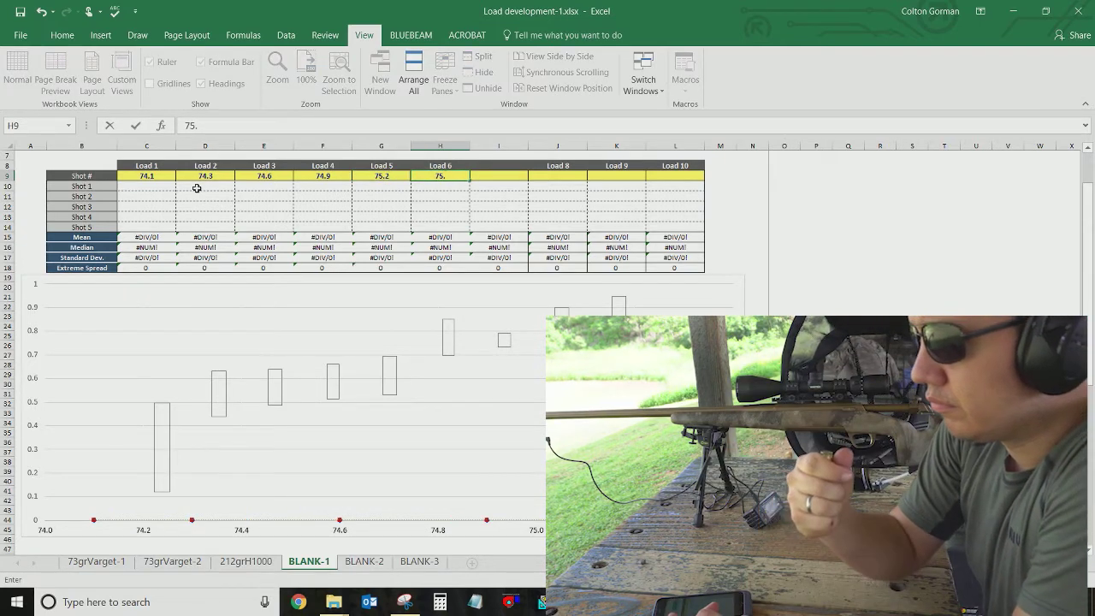
pyautogui.press('Tab')
pyautogui.write('75.8')
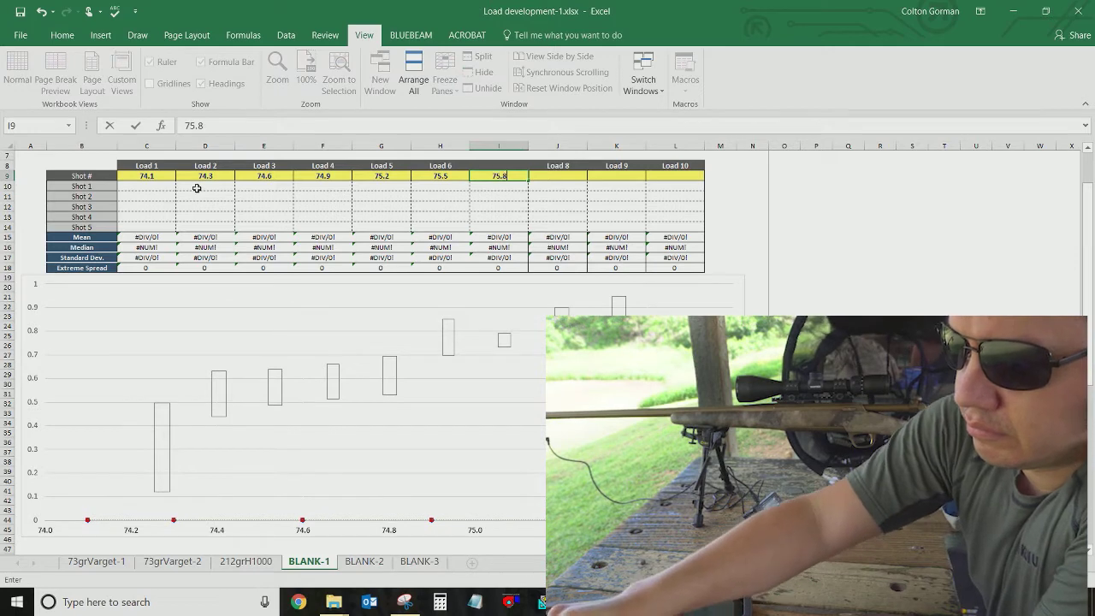
pyautogui.press('Tab')
# Step: Set the Load 8 charge weight in the yellow row to 76.1
pyautogui.write('75')
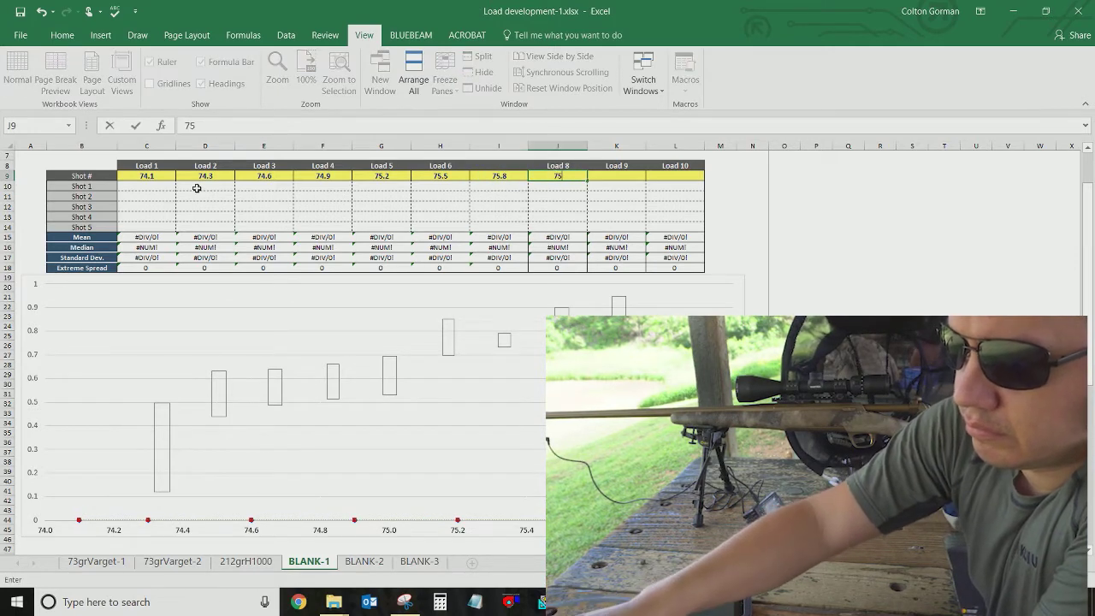
pyautogui.write('.')
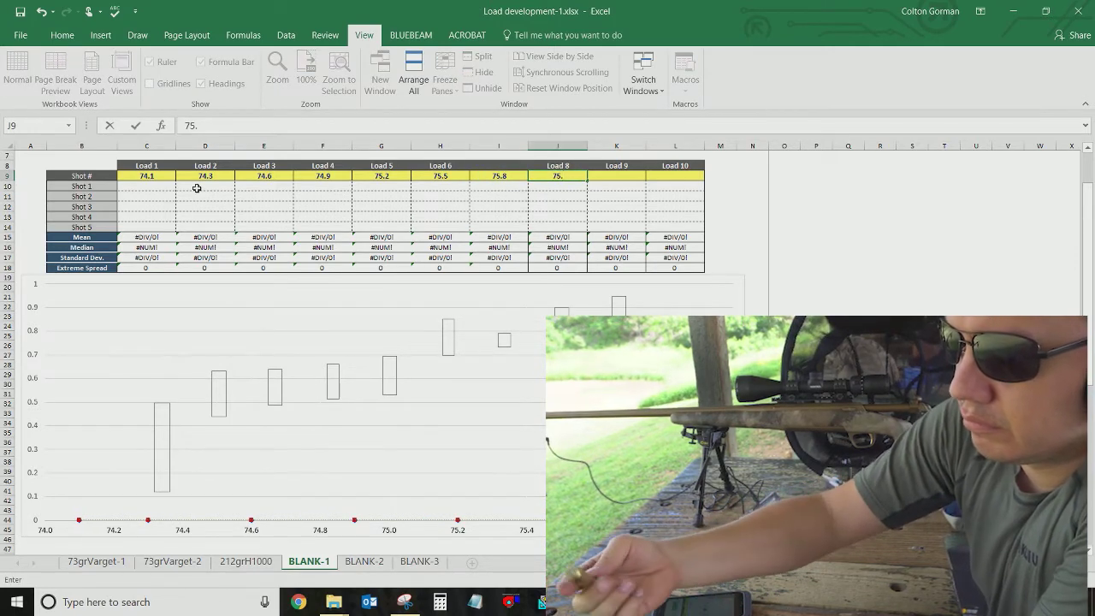
pyautogui.press('BackSpace')
pyautogui.press('BackSpace')
pyautogui.write('6')
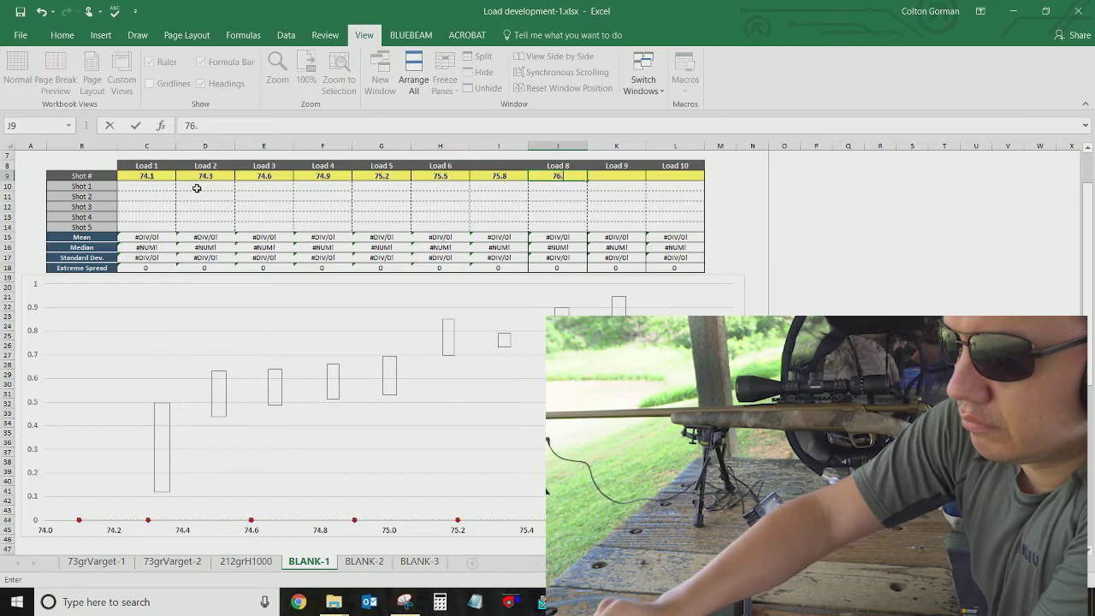
pyautogui.press('Up')
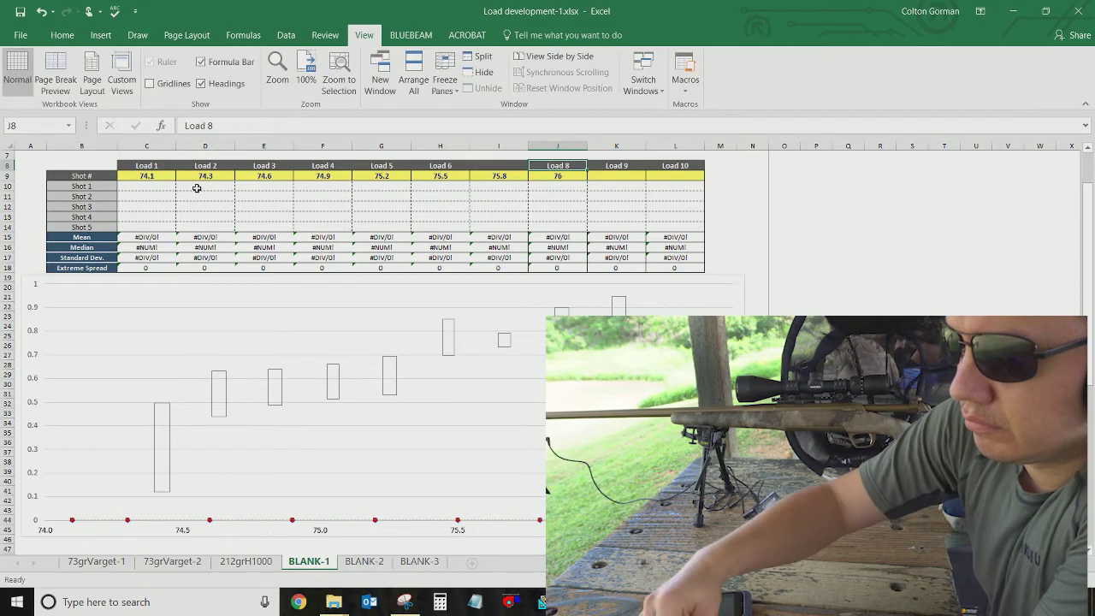
pyautogui.click(552, 182)
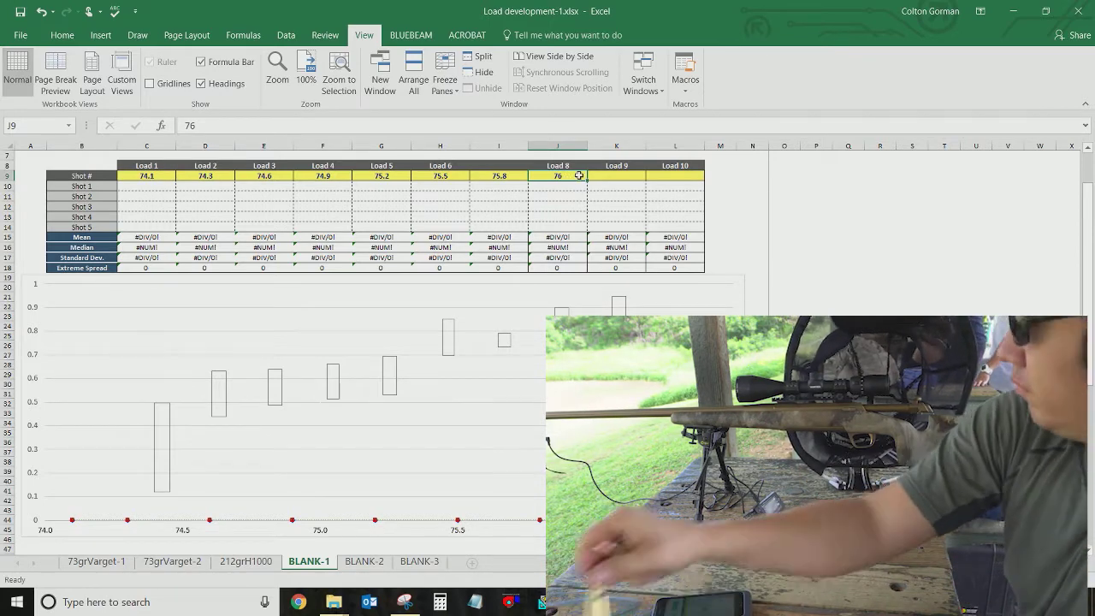
pyautogui.write('76.1')
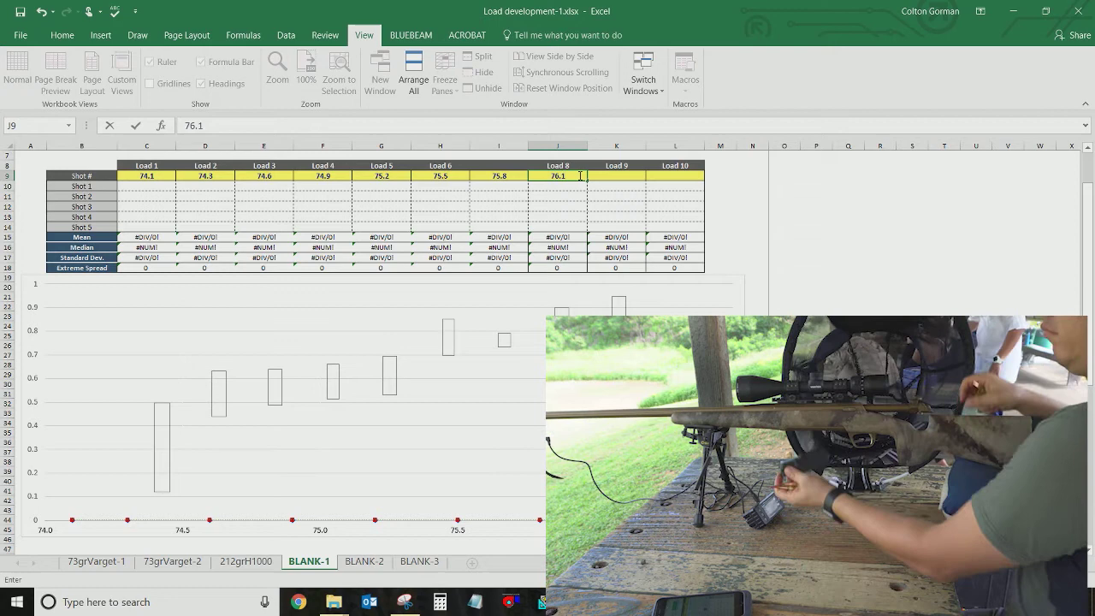
pyautogui.press('Tab')
# Step: Enter the charge weights 76.4 for Load 9 and 76.7 for Load 10
pyautogui.write('76.')
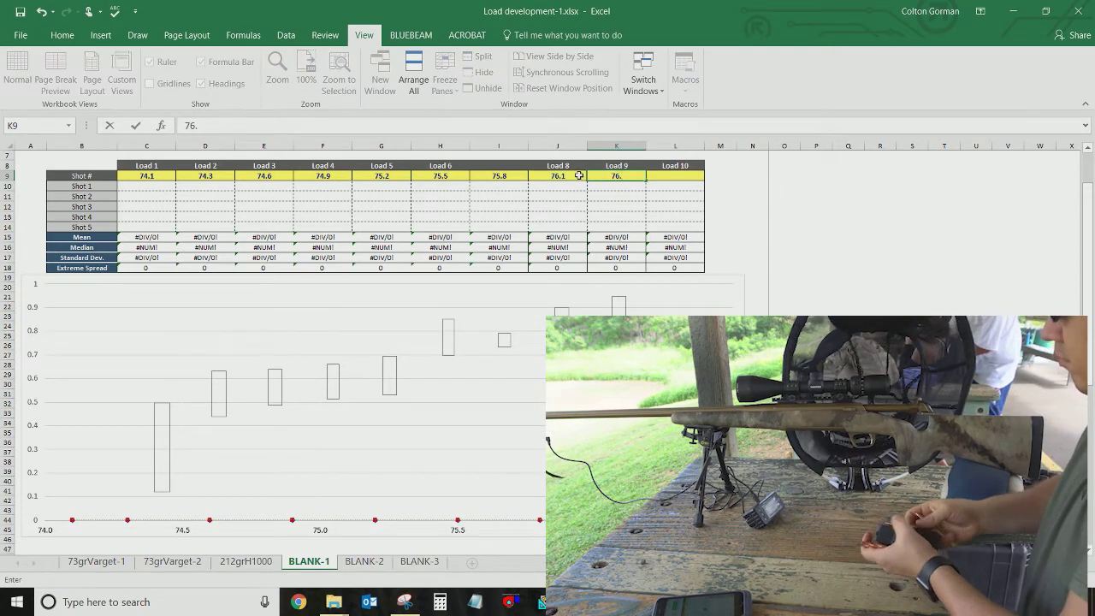
pyautogui.press('Tab')
pyautogui.write('76.')
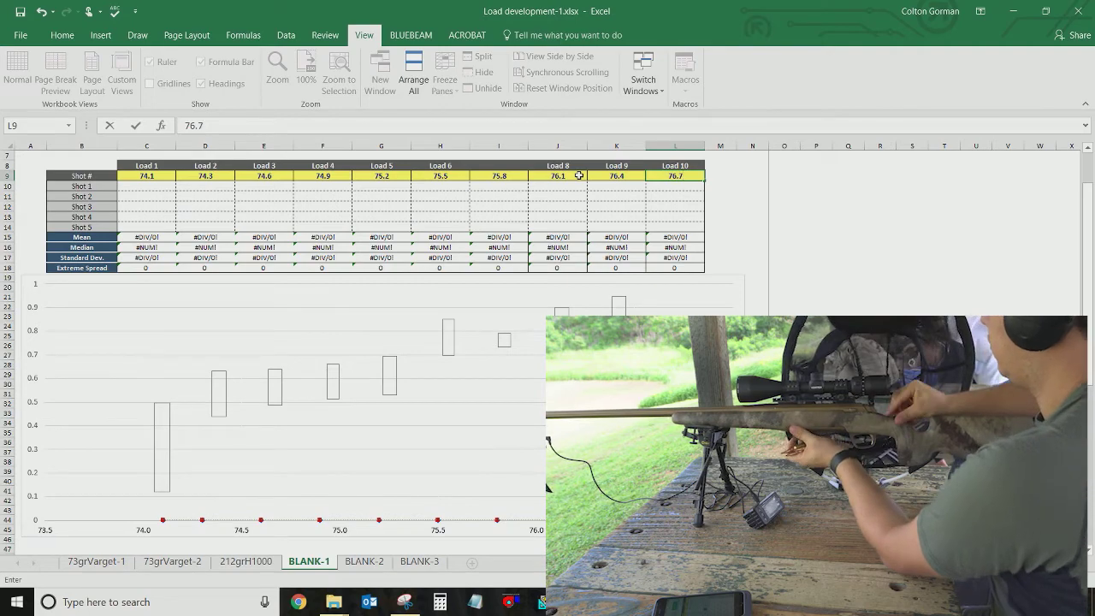
pyautogui.write('7')
pyautogui.press('Return')
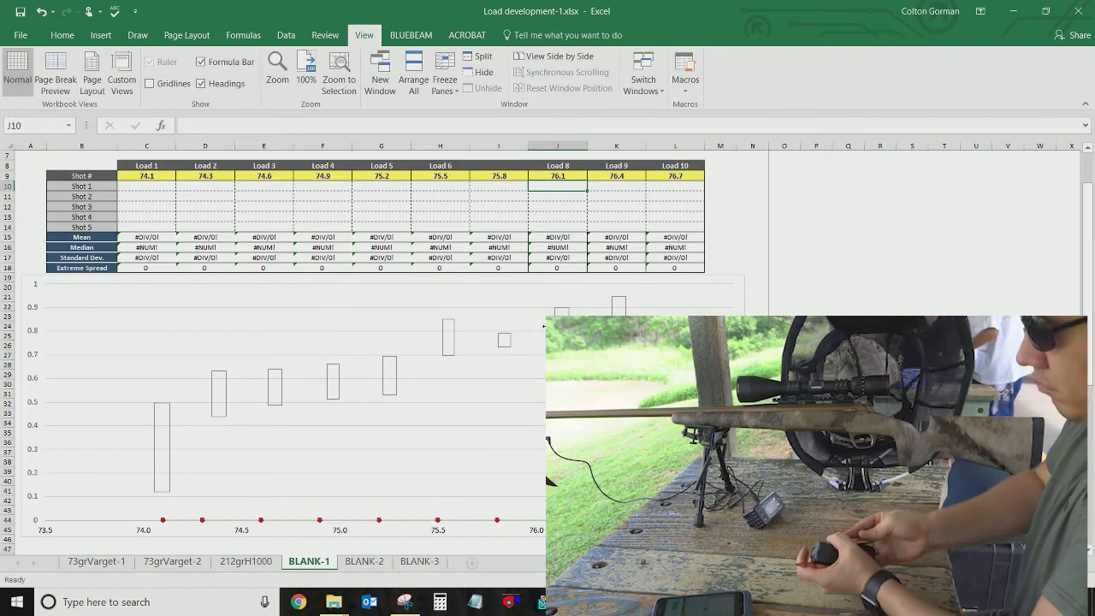
# Step: Copy the series 6 speeds of shots 1 to 5 from LOG.CSV and select Load 1's five shot cells in Load development-1.xlsx
pyautogui.hotkey('alt', 'Tab')
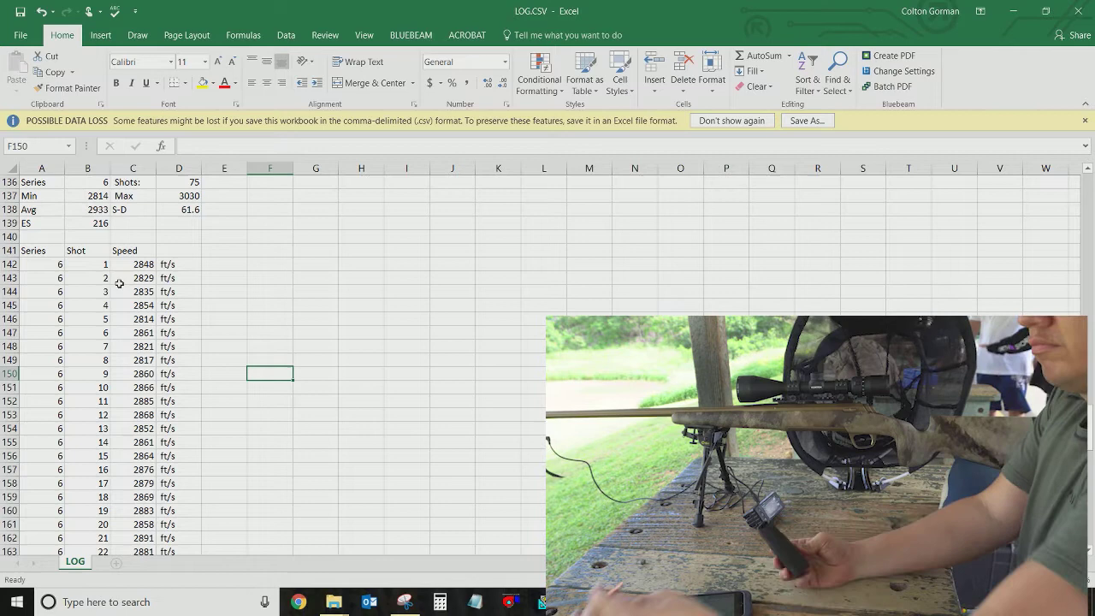
pyautogui.moveTo(140, 265); pyautogui.dragTo(144, 320)
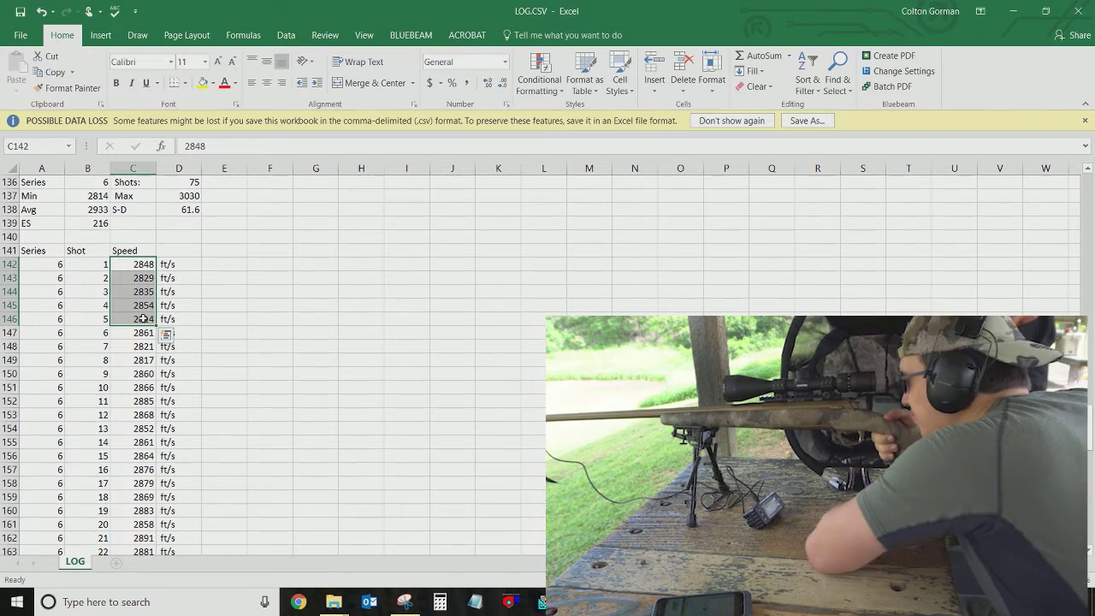
pyautogui.hotkey('ctrl', 'c')
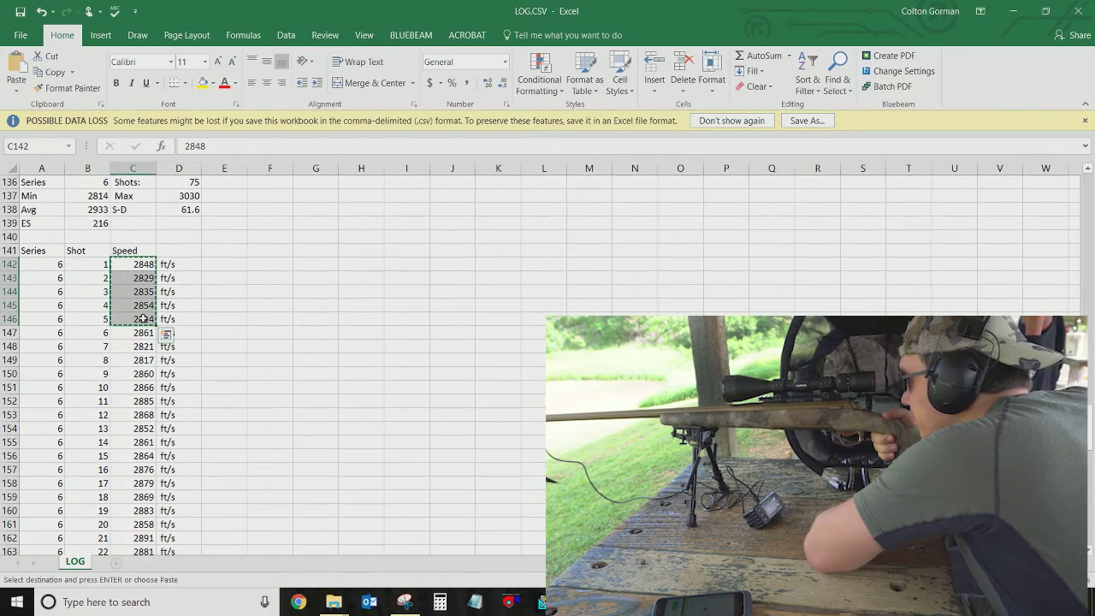
pyautogui.hotkey('alt', 'Tab')
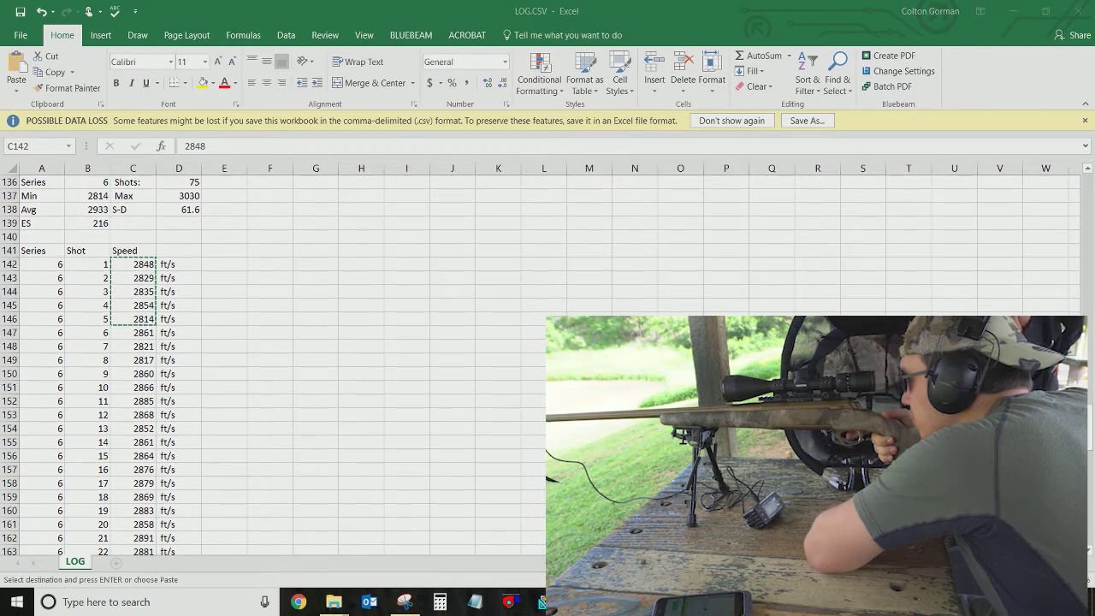
pyautogui.moveTo(152, 185); pyautogui.dragTo(160, 225)
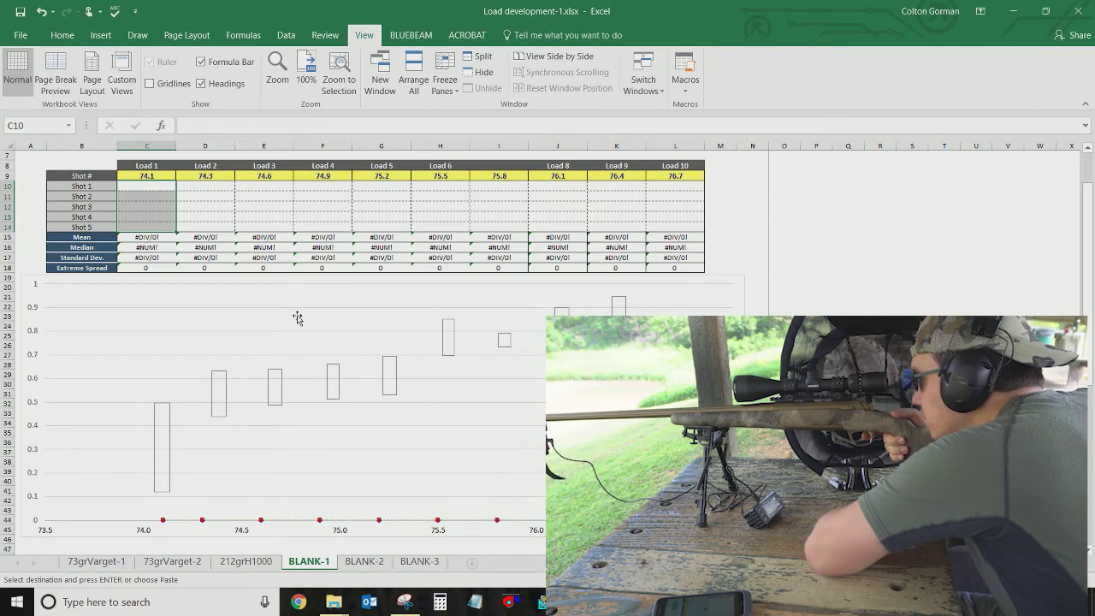
pyautogui.hotkey('alt', 'Tab')
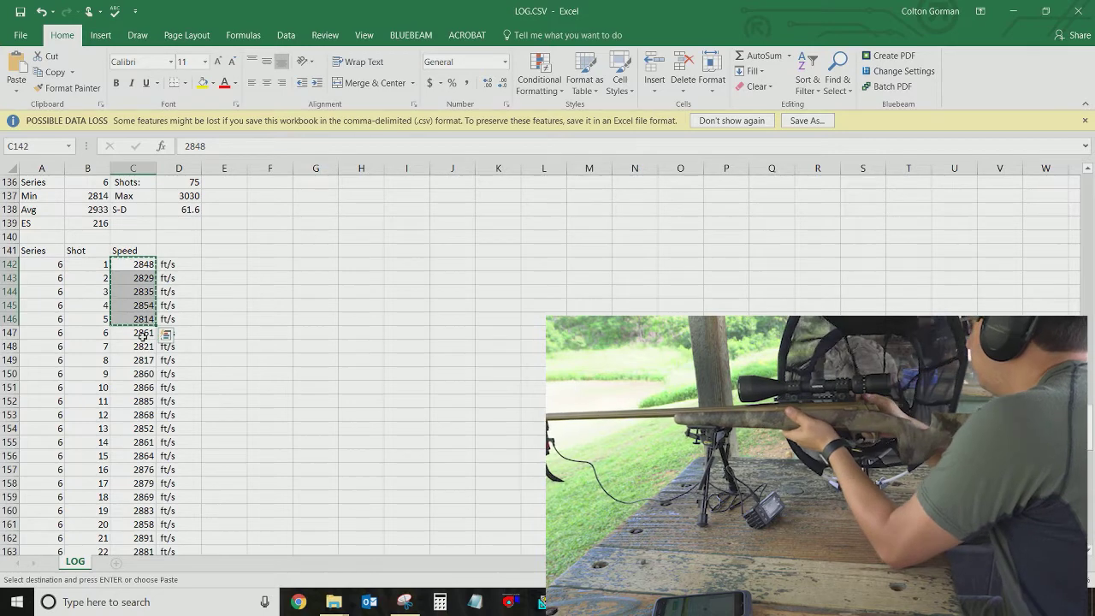
# Step: Merge and center cells E142 to E146 beside the first five shots in LOG.CSV
pyautogui.moveTo(225, 268); pyautogui.dragTo(225, 318)
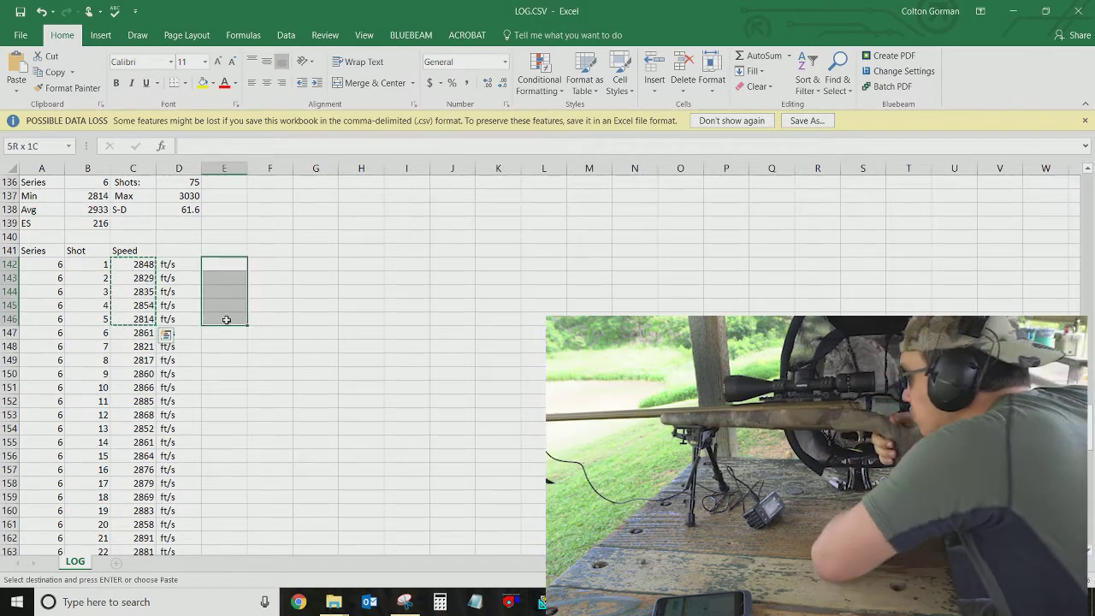
pyautogui.click(368, 83)
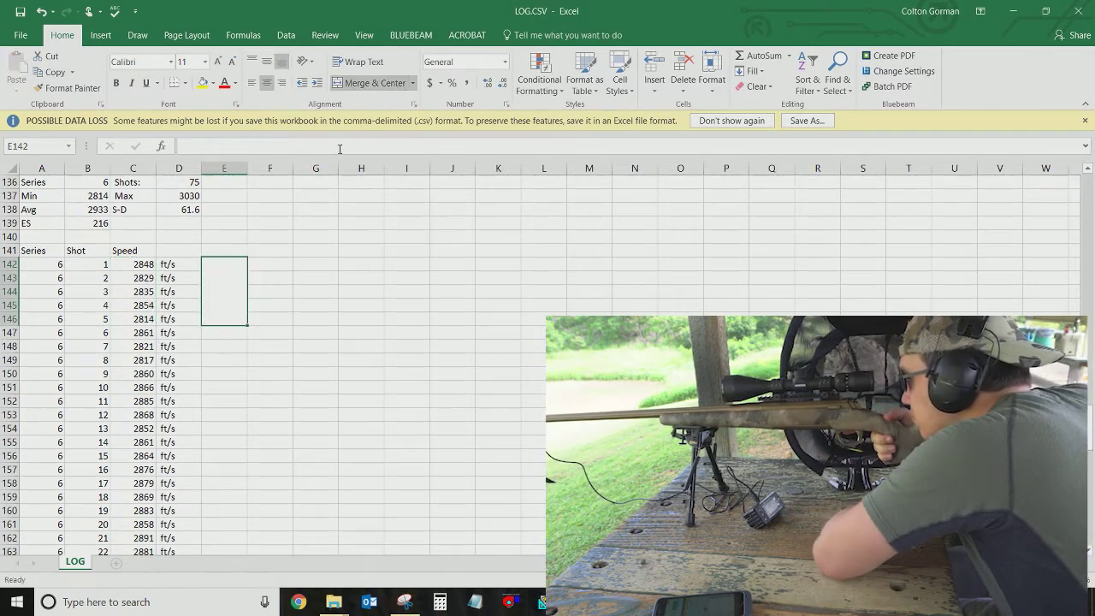
# Step: Enter 74.1 in the merged cell beside shots 1 to 5 and align it to the vertical middle
pyautogui.write('74.1')
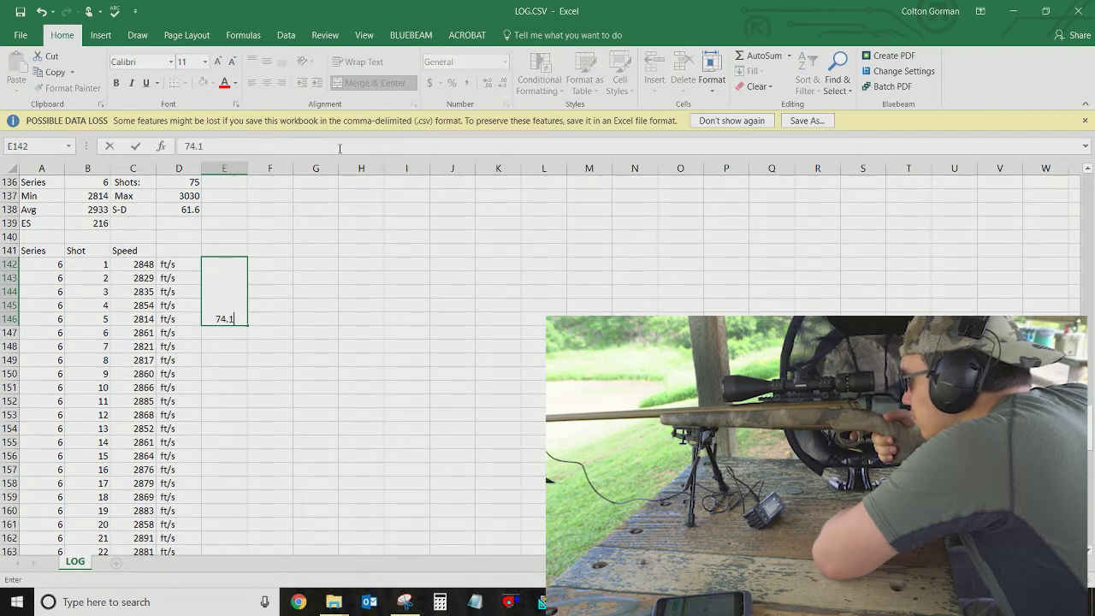
pyautogui.press('Return')
pyautogui.click(234, 315)
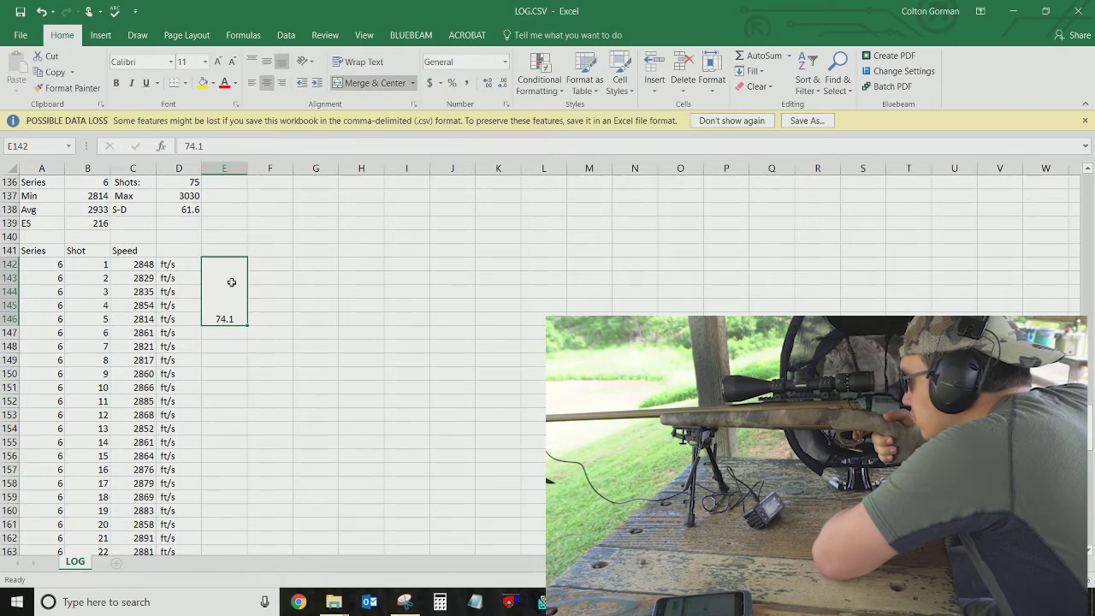
# Step: Merge and center cells E147 to E151, enter 74.3 and align it to the vertical middle
pyautogui.moveTo(233, 330); pyautogui.dragTo(231, 392)
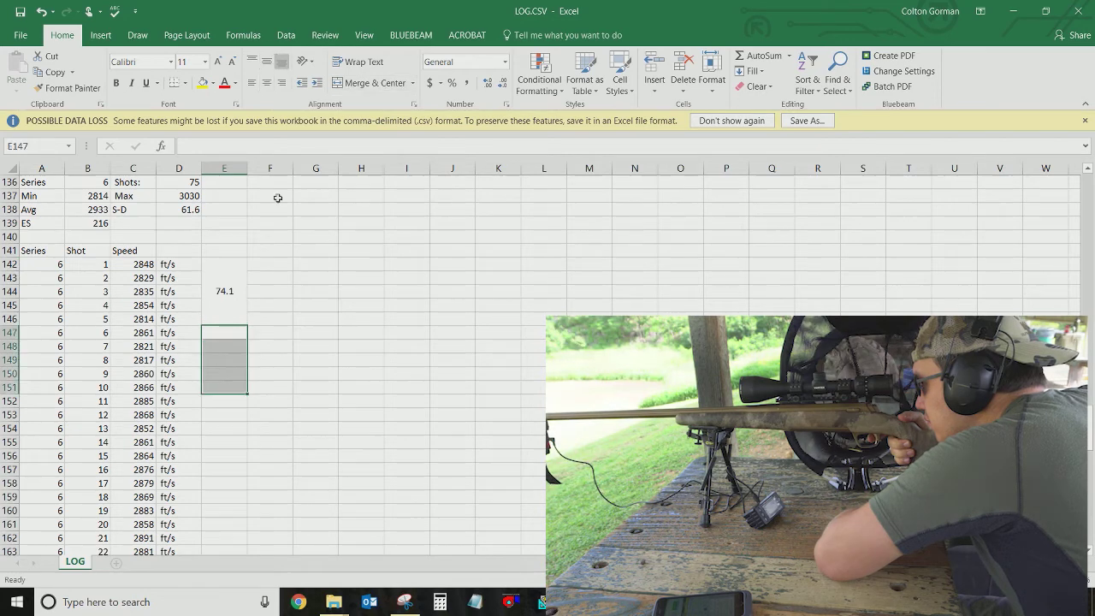
pyautogui.click(374, 83)
pyautogui.write('74.')
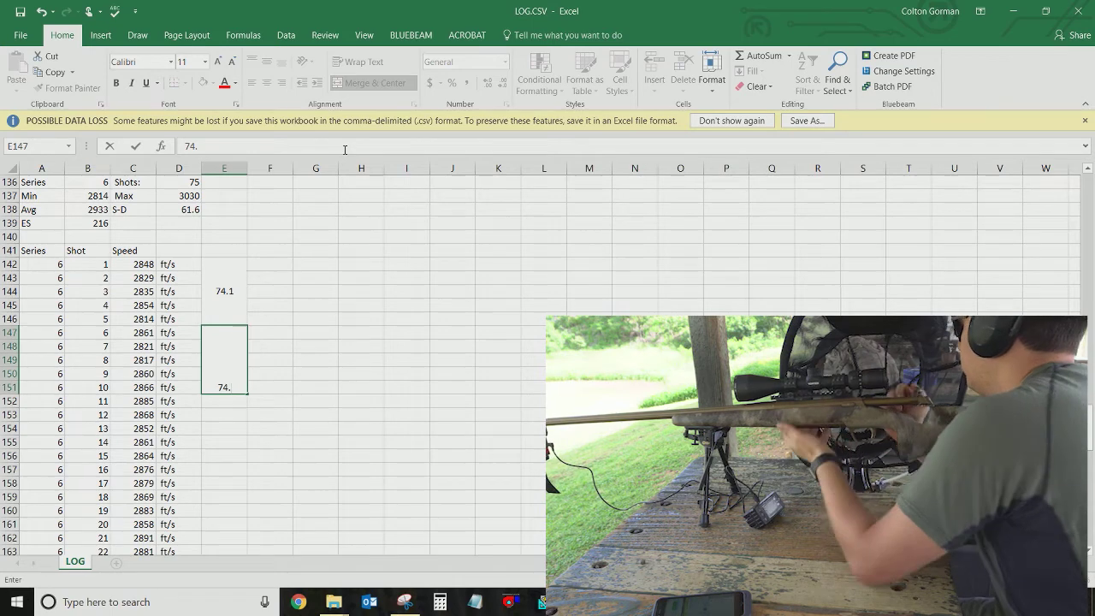
pyautogui.write('3')
pyautogui.press('Return')
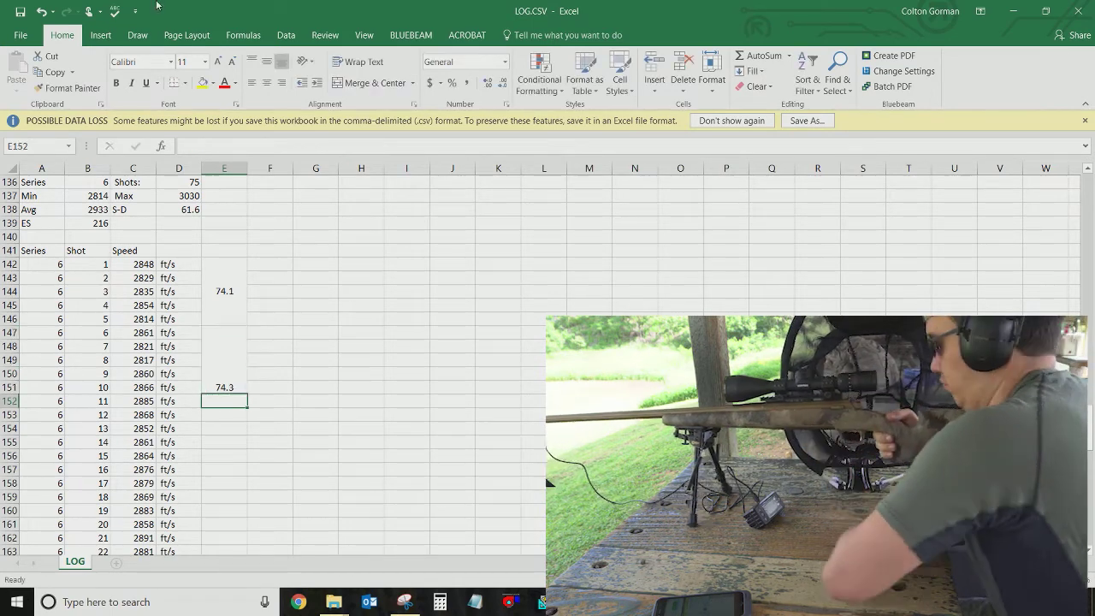
pyautogui.click(215, 330)
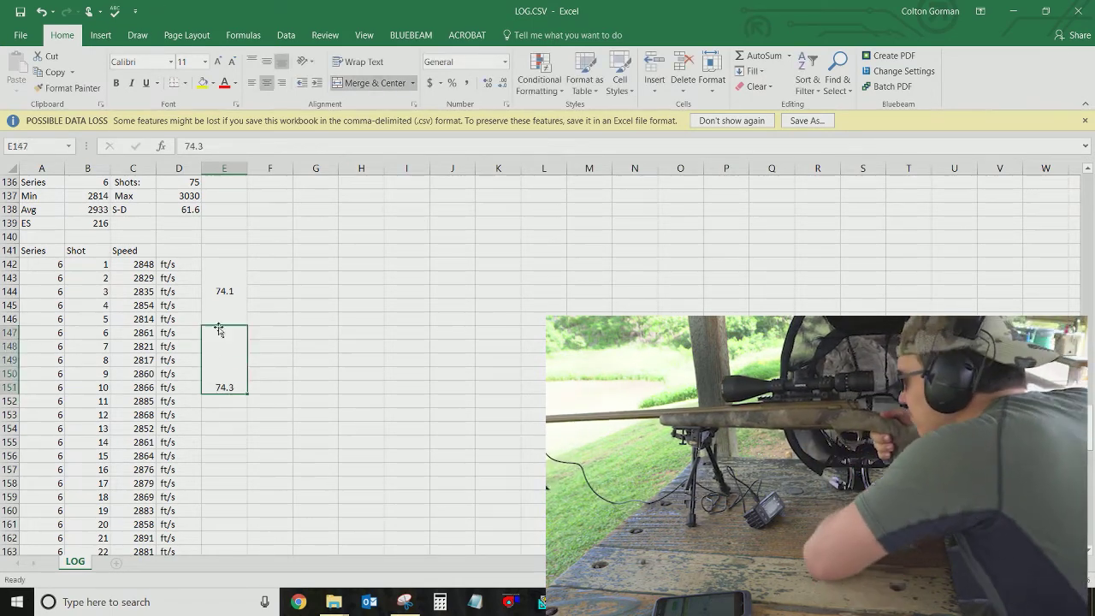
pyautogui.click(271, 66)
pyautogui.click(387, 427)
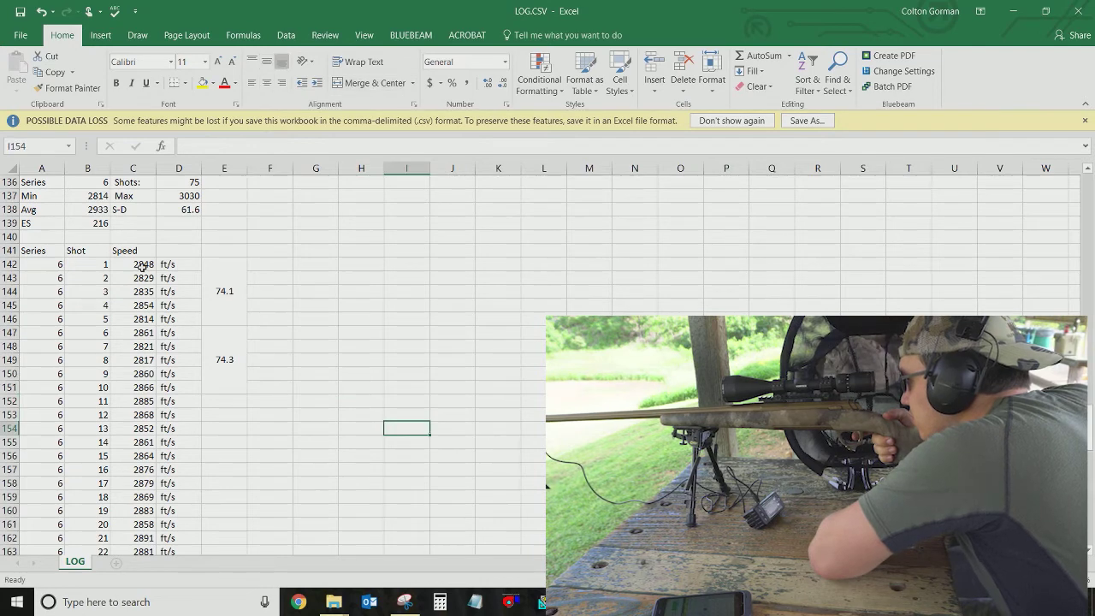
# Step: Copy the speeds of shots 1 to 5 from LOG.CSV into Load 1's shot cells in Load development-1.xlsx as values only
pyautogui.moveTo(142, 266); pyautogui.dragTo(146, 313)
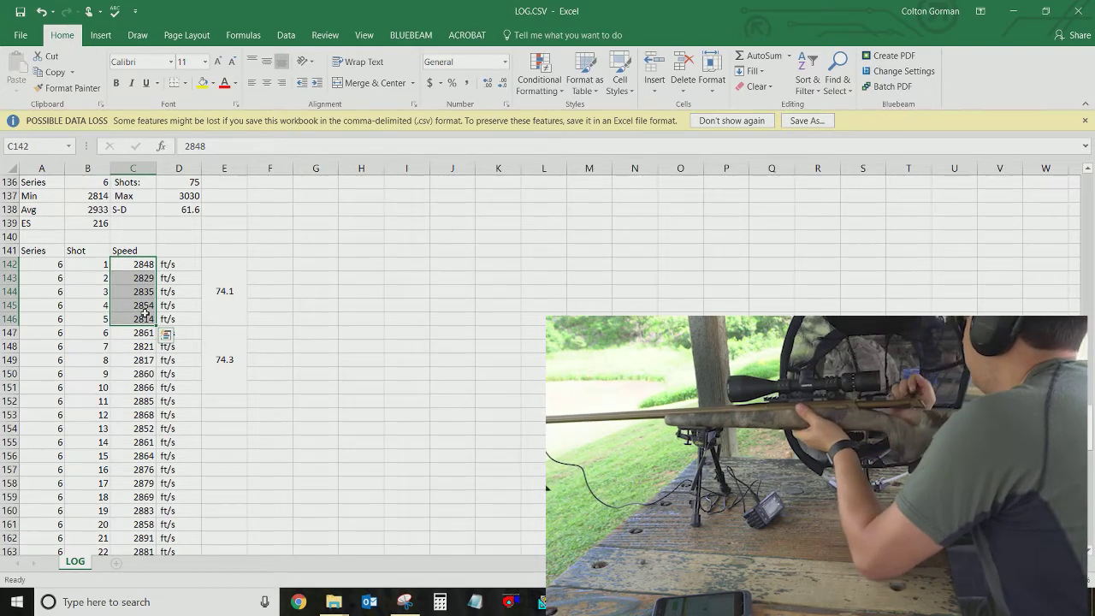
pyautogui.hotkey('ctrl', 'c')
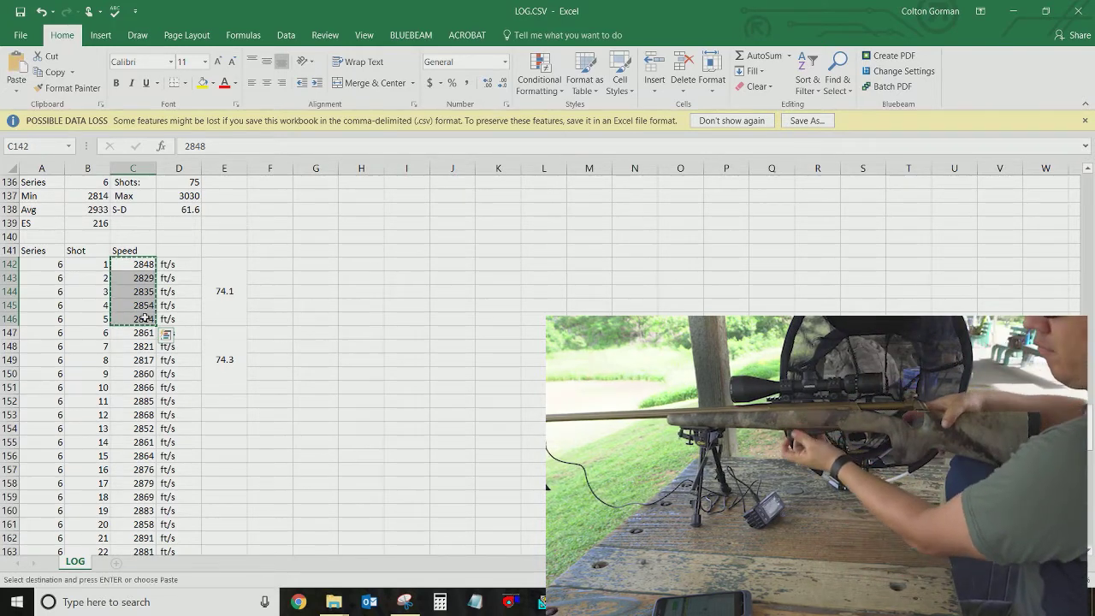
pyautogui.hotkey('alt', 'Tab')
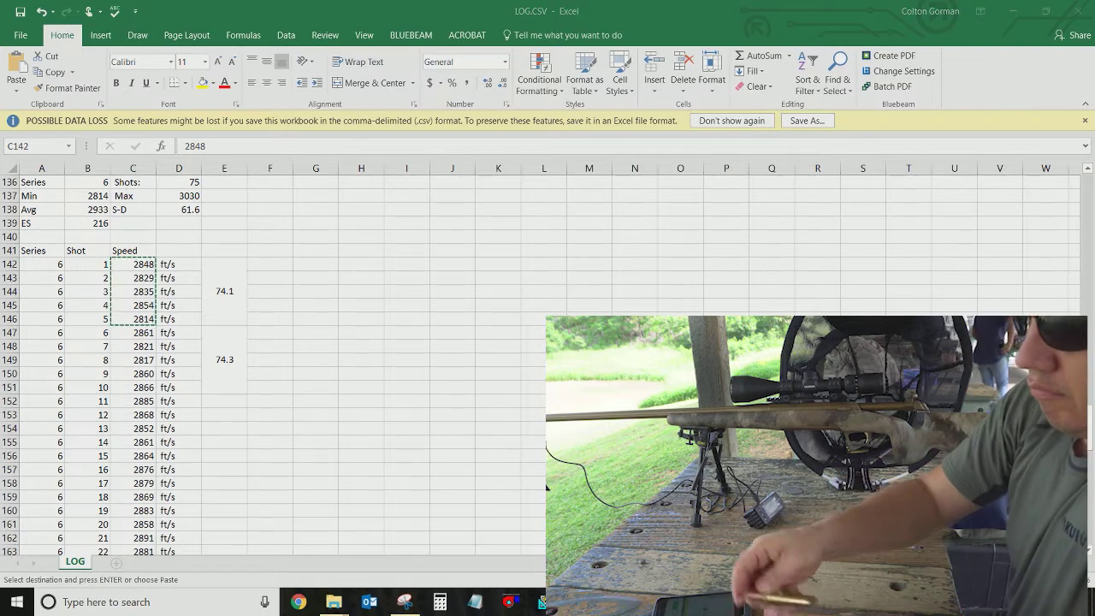
pyautogui.hotkey('alt', 'Tab')
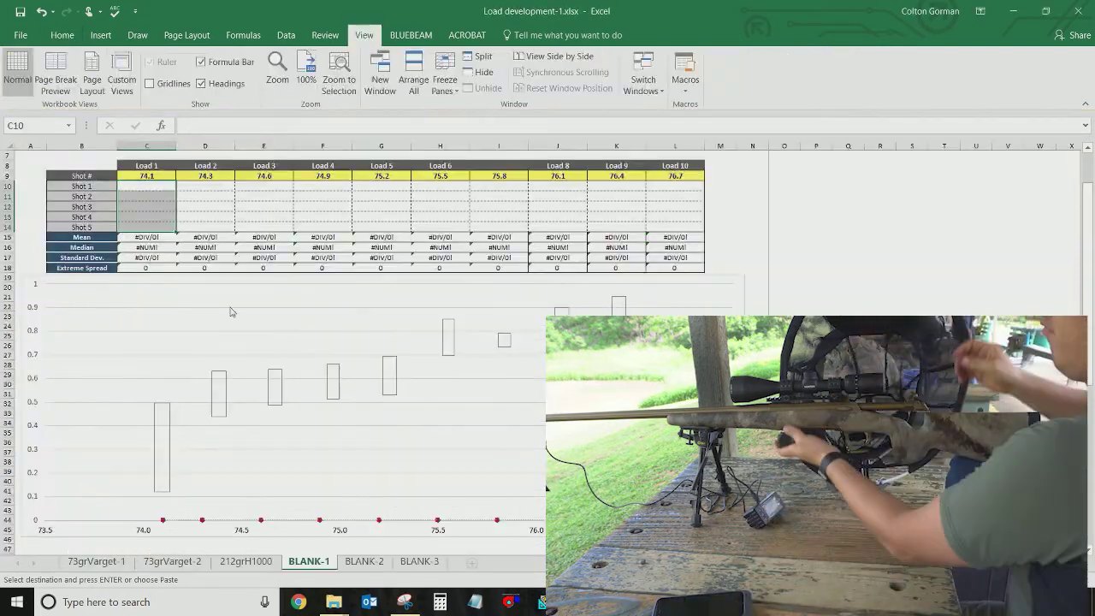
pyautogui.hotkey('ctrl', 'v')
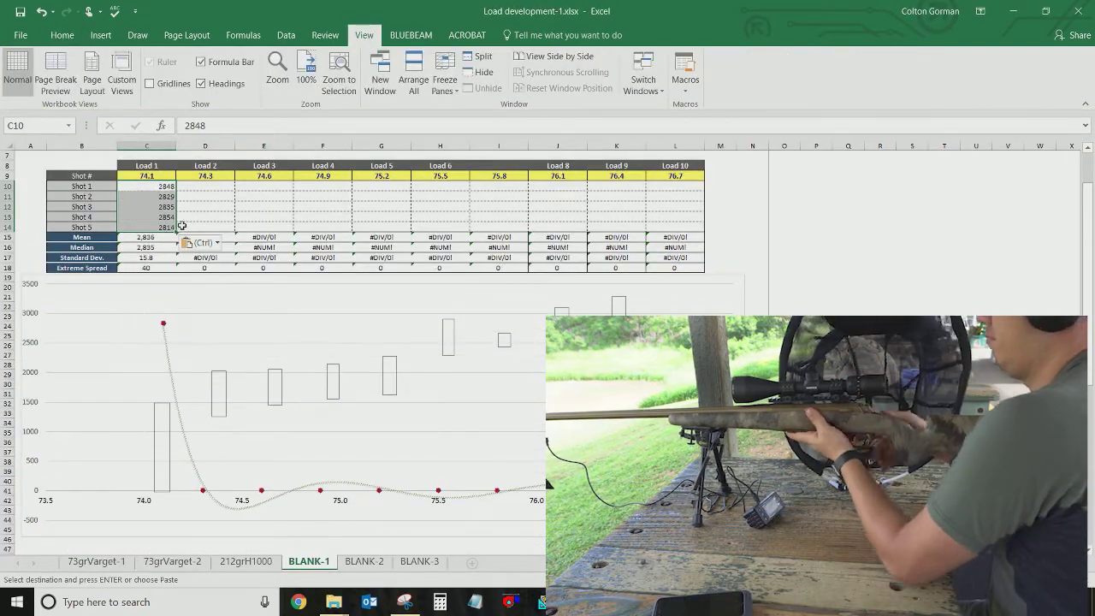
pyautogui.click(201, 243)
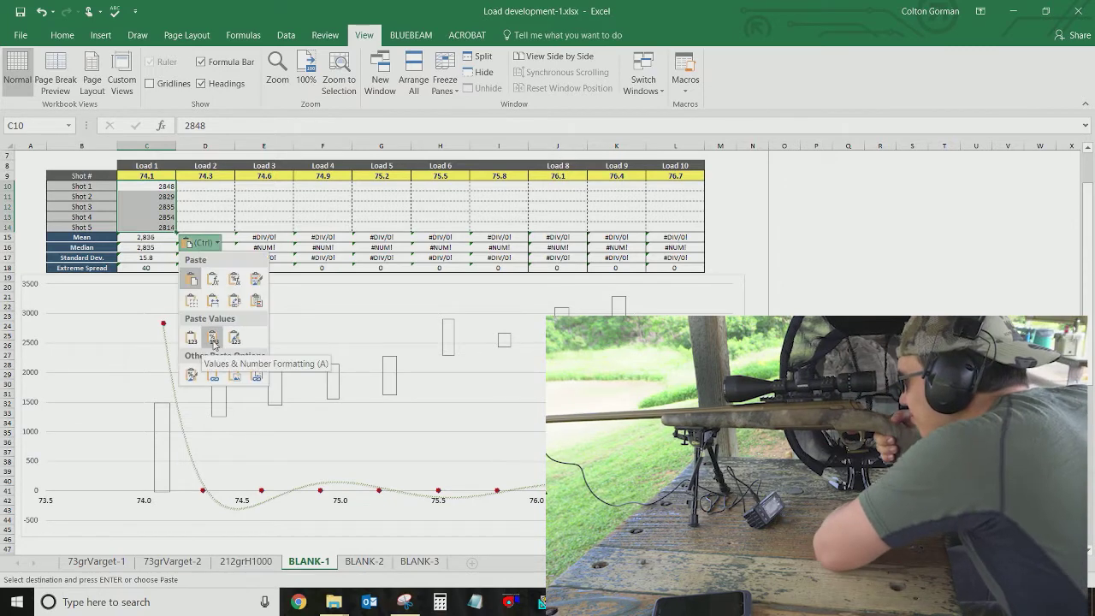
pyautogui.click(192, 338)
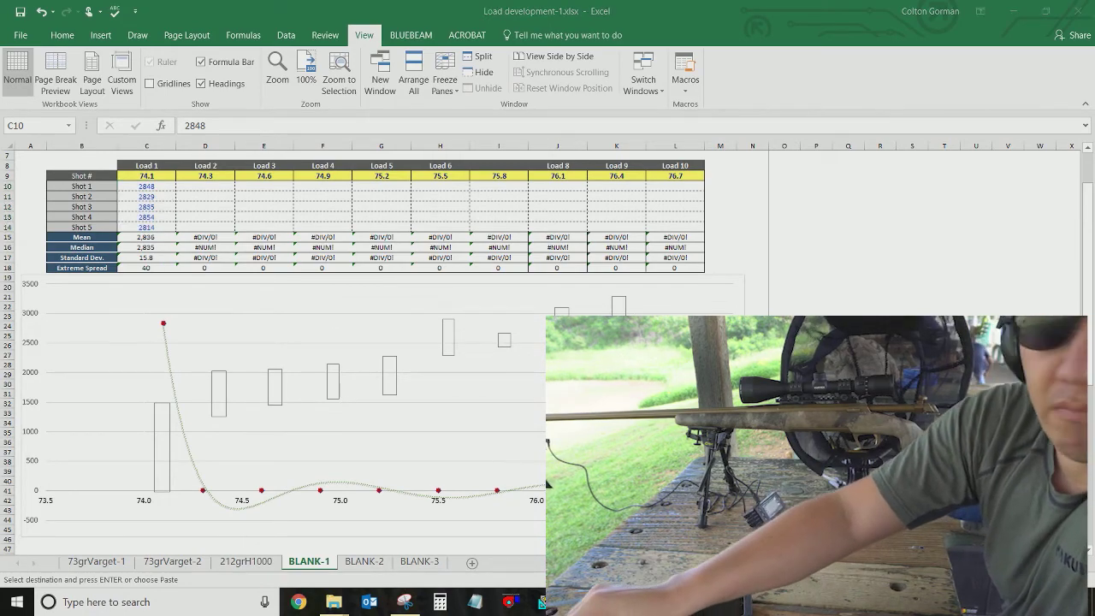
# Step: Copy the speeds of shots 6 to 10 from LOG.CSV into Load 2's shot cells, keeping the load sheet's formatting
pyautogui.hotkey('alt', 'Tab')
pyautogui.click(329, 412)
pyautogui.moveTo(141, 334); pyautogui.dragTo(148, 386)
pyautogui.hotkey('ctrl', 'c')
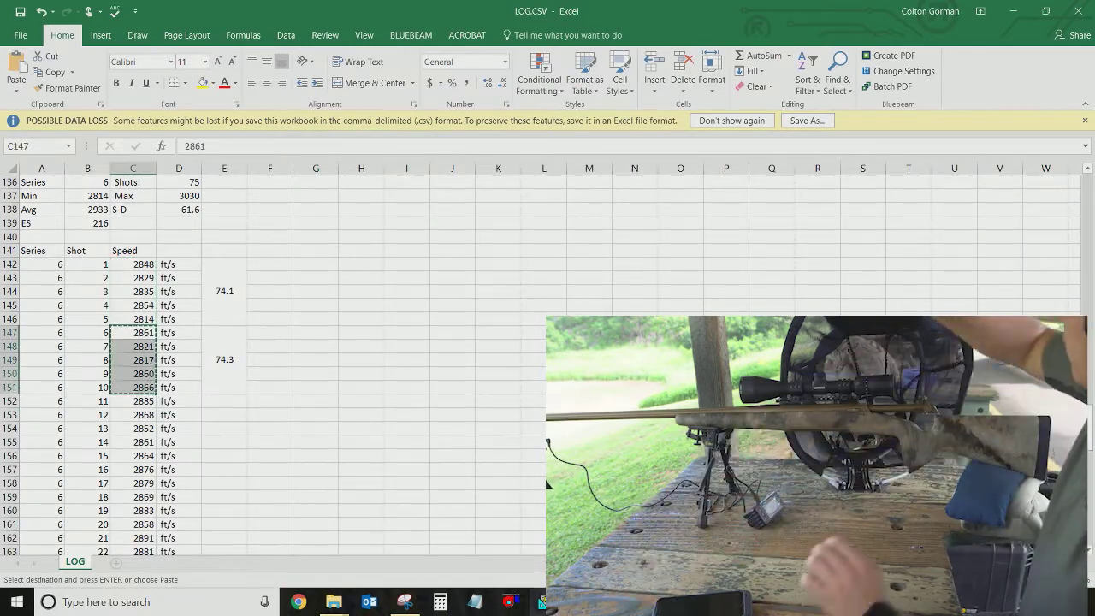
pyautogui.hotkey('alt', 'Tab')
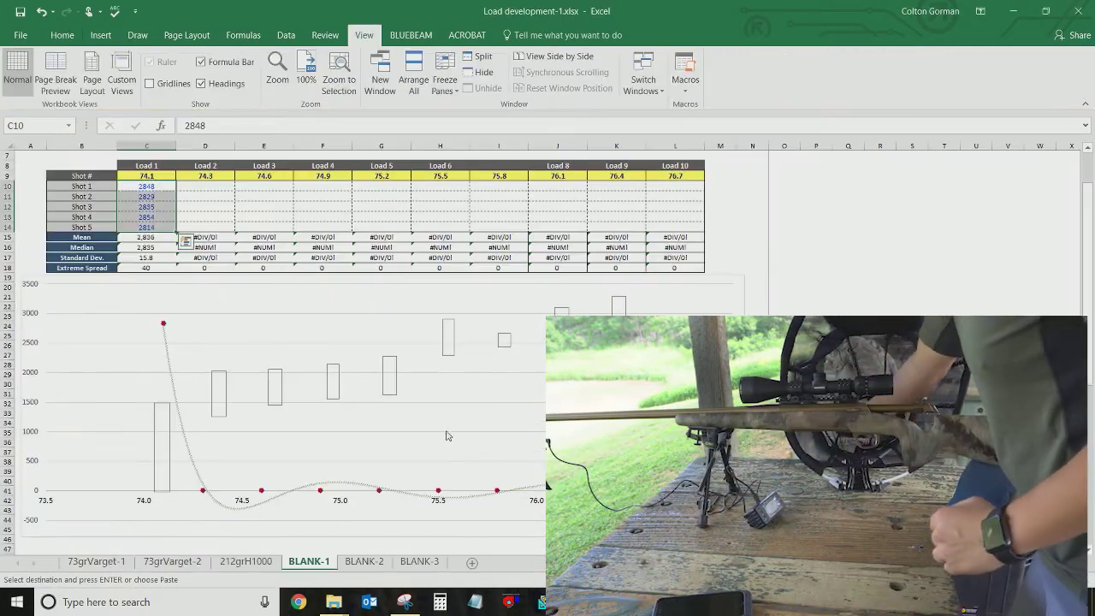
pyautogui.click(198, 182)
pyautogui.rightClick(210, 186)
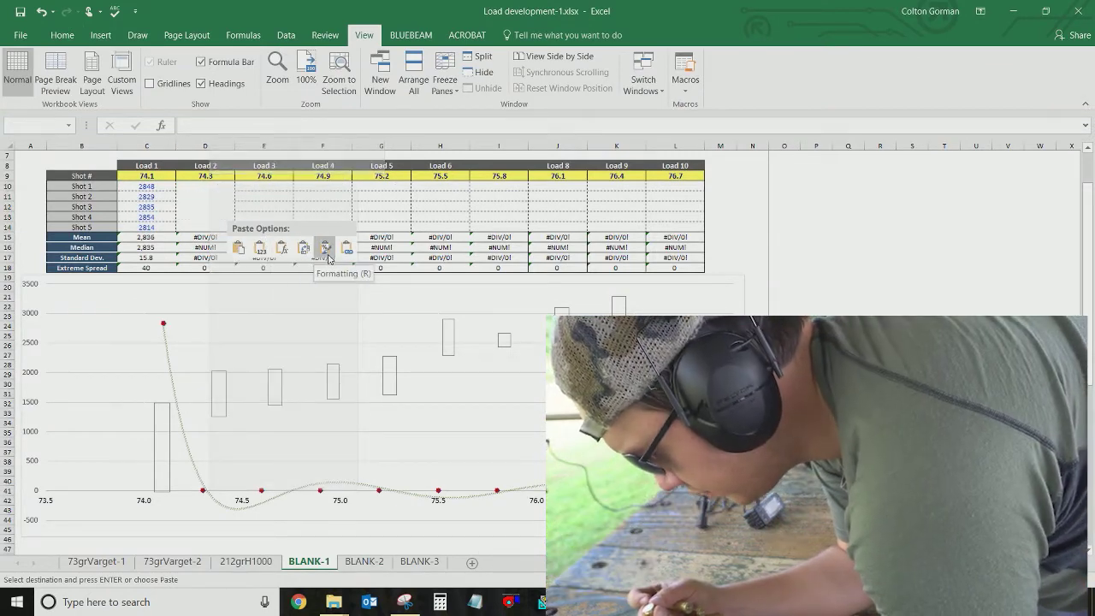
pyautogui.click(282, 249)
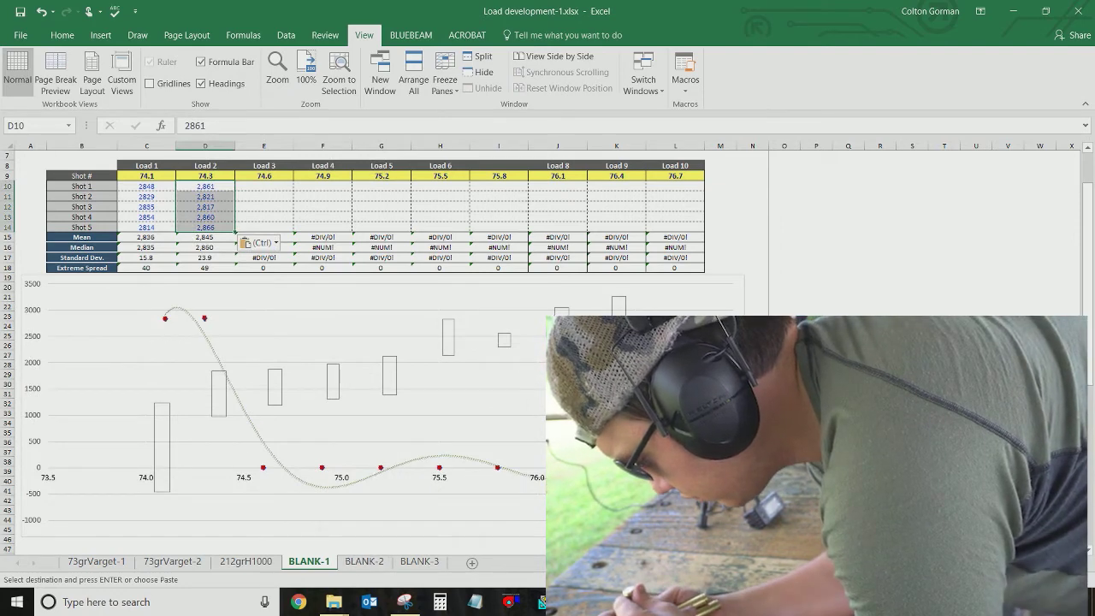
# Step: Copy the speeds of shots 11 to 15 from LOG.CSV into Load 3's shot cells as values only
pyautogui.hotkey('alt', 'Tab')
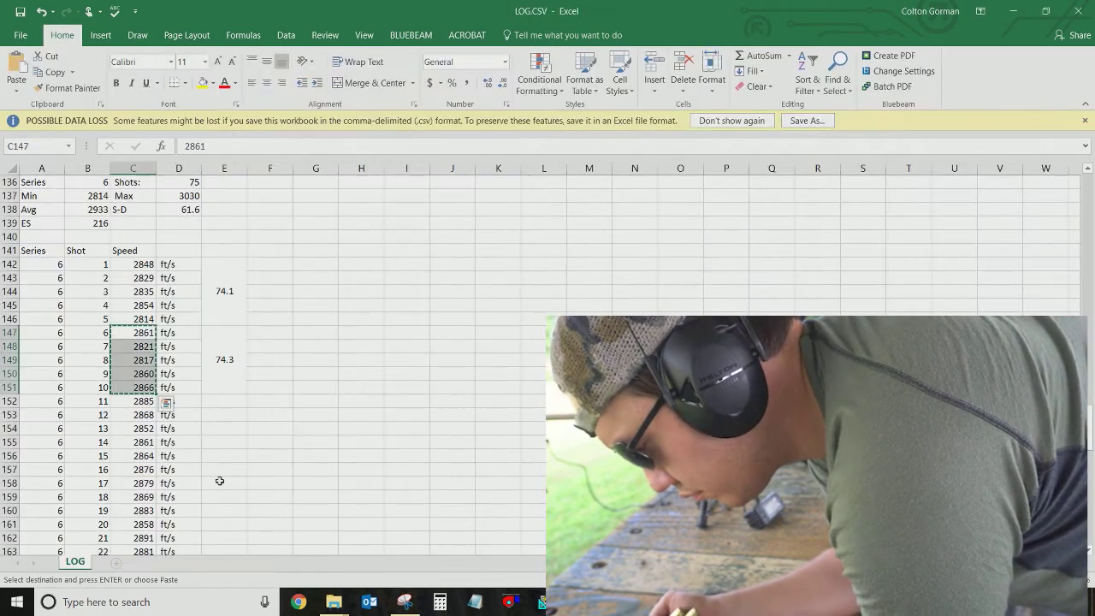
pyautogui.click(186, 471)
pyautogui.moveTo(137, 401); pyautogui.dragTo(139, 458)
pyautogui.hotkey('ctrl', 'c')
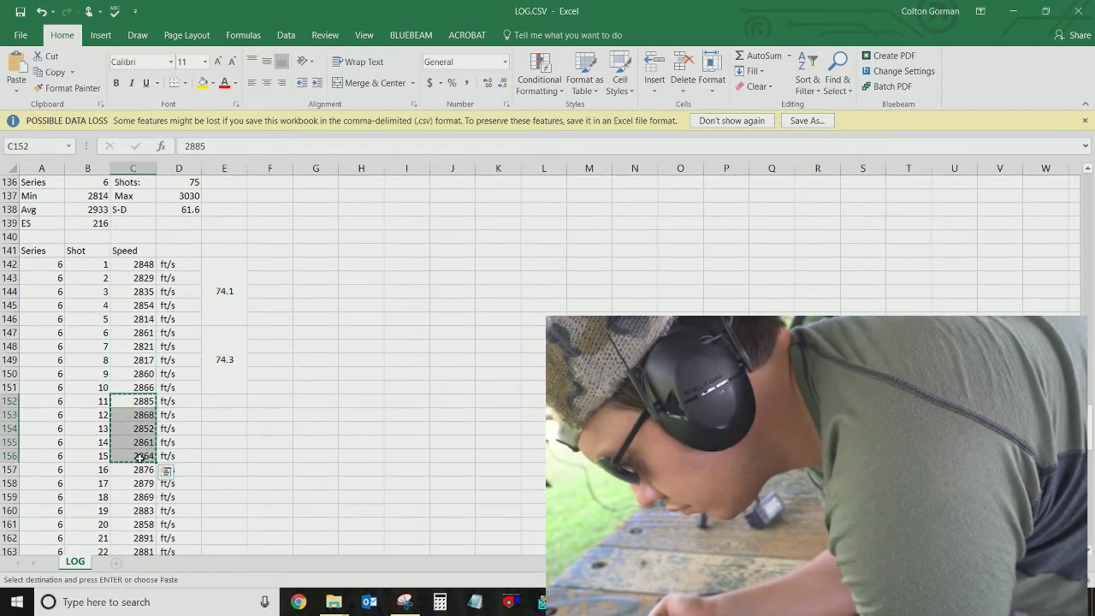
pyautogui.hotkey('alt', 'Tab')
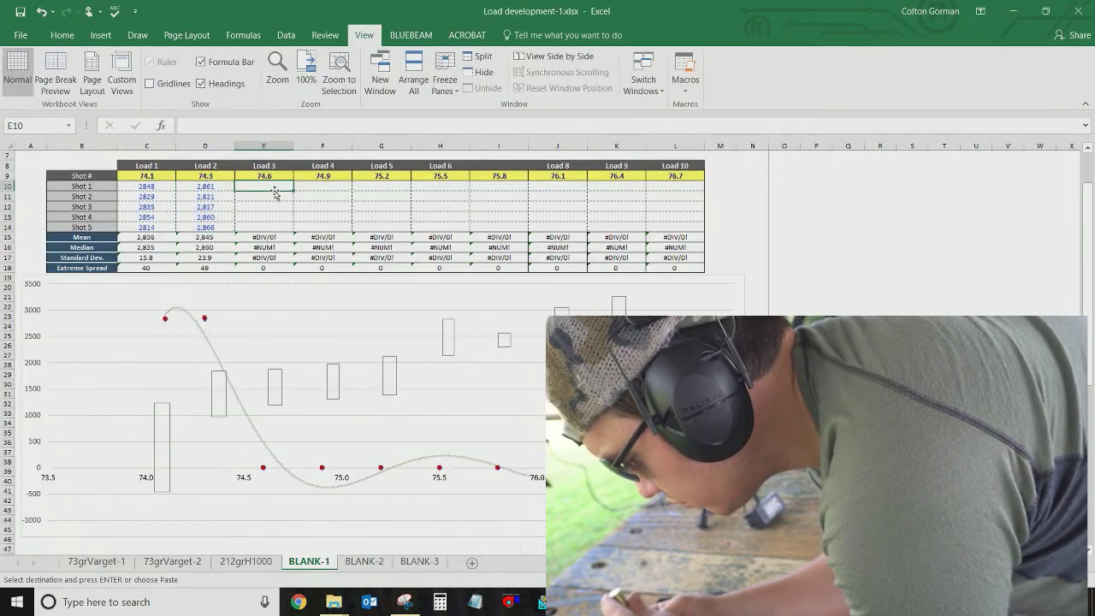
pyautogui.rightClick(281, 188)
pyautogui.click(329, 249)
# Step: Copy the speeds of shots 16 to 20 from LOG.CSV into Load 4's shot cells as values only
pyautogui.hotkey('alt', 'Tab')
pyautogui.scroll(-2, 143, 391)
pyautogui.moveTo(142, 391); pyautogui.dragTo(147, 443)
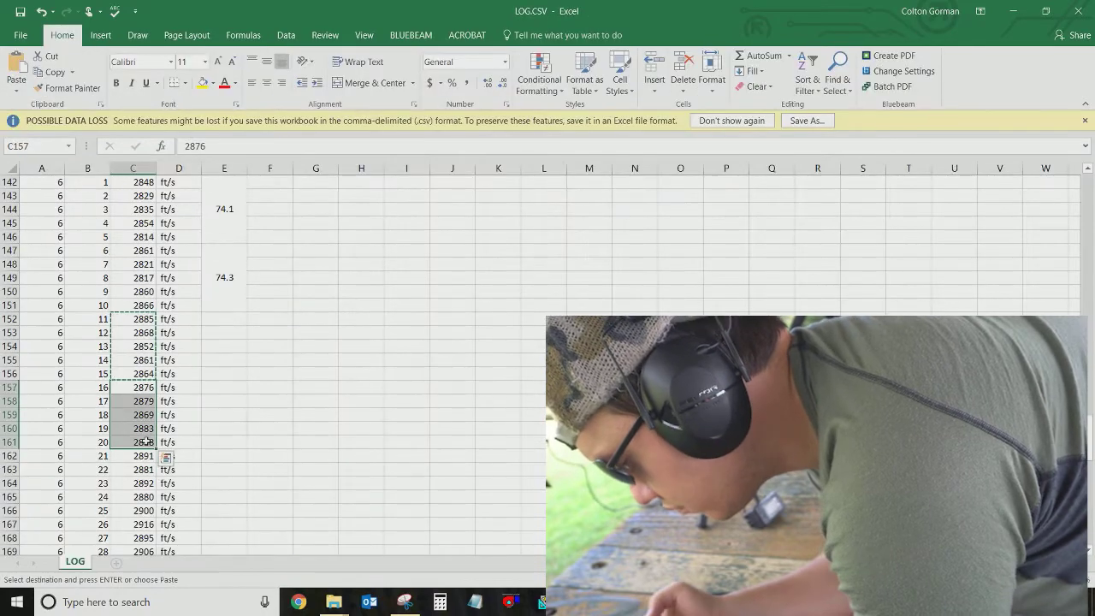
pyautogui.hotkey('ctrl', 'c')
pyautogui.hotkey('alt', 'Tab')
pyautogui.rightClick(340, 187)
pyautogui.click(389, 249)
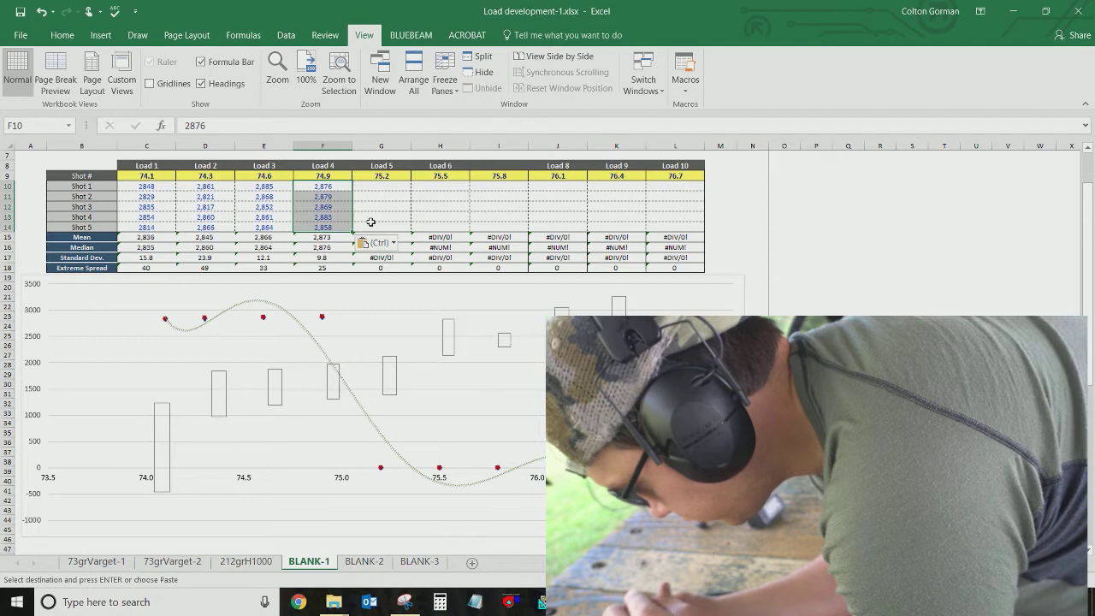
# Step: Copy the speeds of shots 21 to 25 from LOG.CSV into Load 5's shot cells
pyautogui.hotkey('alt', 'Tab')
pyautogui.moveTo(142, 456); pyautogui.dragTo(144, 509)
pyautogui.hotkey('ctrl', 'c')
pyautogui.hotkey('alt', 'Tab')
pyautogui.scroll(2, 405, 246)
pyautogui.click(404, 255)
pyautogui.click(405, 245)
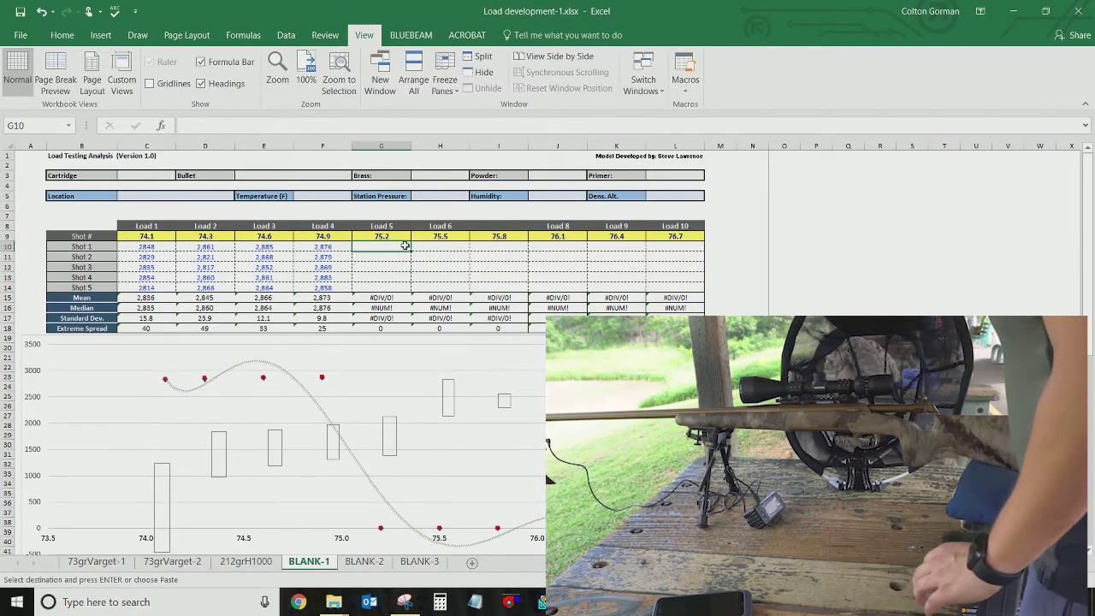
pyautogui.hotkey('ctrl', 'v')
# Step: Copy the speeds of shots 26 to 30 from LOG.CSV into Load 6's shot cells
pyautogui.hotkey('alt', 'Tab')
pyautogui.scroll(-5, 133, 342)
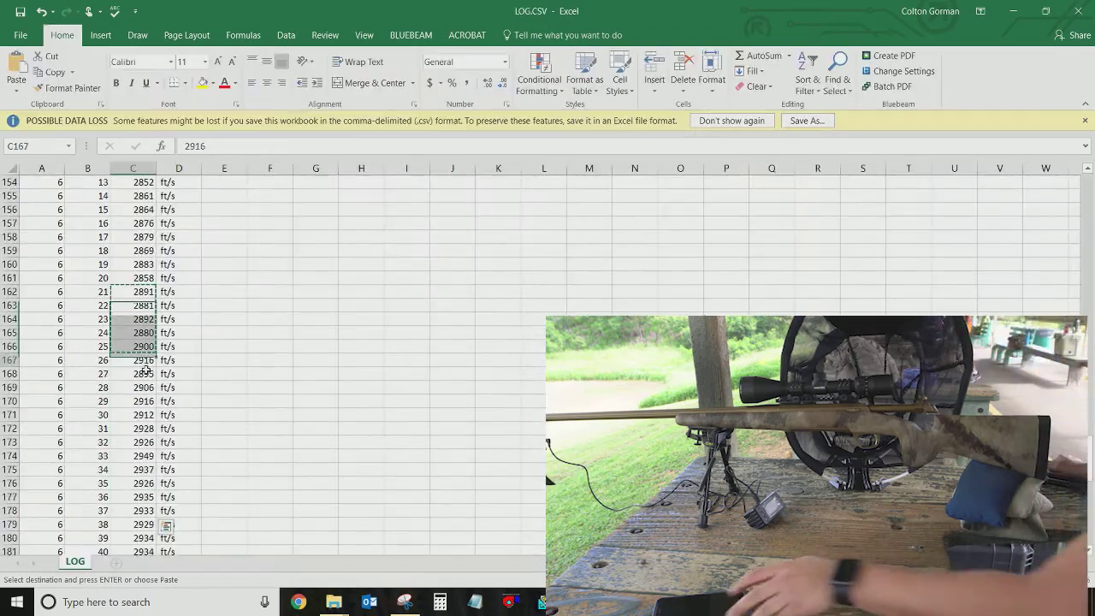
pyautogui.moveTo(133, 360); pyautogui.dragTo(152, 415)
pyautogui.hotkey('ctrl', 'c')
pyautogui.hotkey('alt', 'Tab')
pyautogui.click(434, 247)
pyautogui.hotkey('ctrl', 'v')
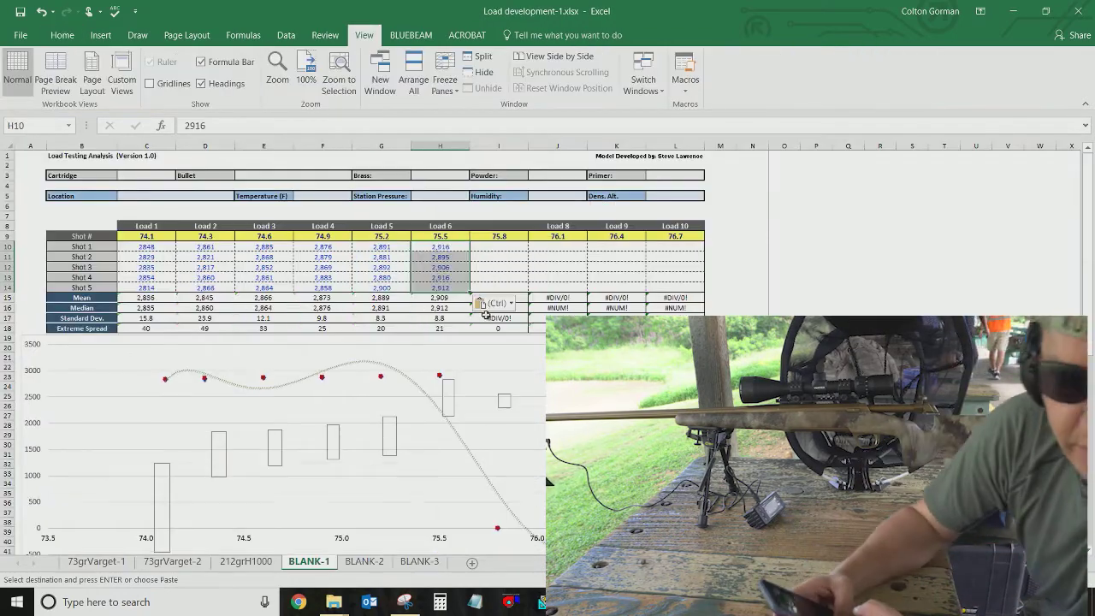
# Step: Copy the speeds of shots 31 to 35 from LOG.CSV into the shot cells under the 75.8 charge weight
pyautogui.click(512, 260)
pyautogui.scroll(-2, 512, 260)
pyautogui.hotkey('alt', 'Tab')
pyautogui.scroll(-3, 242, 399)
pyautogui.moveTo(139, 306); pyautogui.dragTo(147, 365)
pyautogui.hotkey('ctrl', 'c')
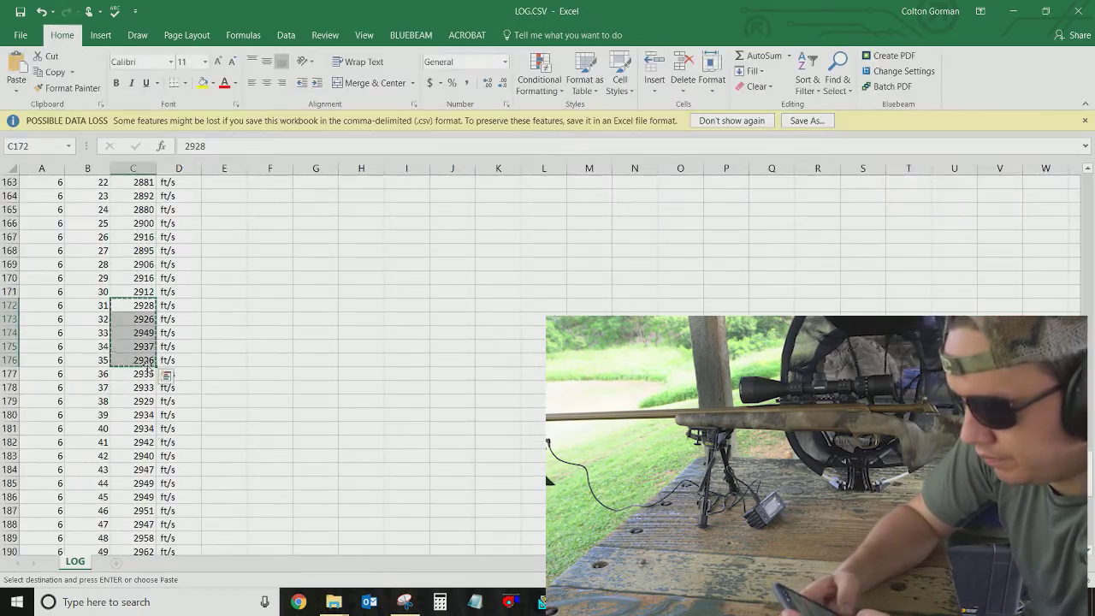
pyautogui.hotkey('alt', 'Tab')
pyautogui.click(484, 186)
pyautogui.hotkey('ctrl', 'v')
# Step: Copy the speeds of shots 36 to 40 from LOG.CSV into Load 8's shot cells
pyautogui.hotkey('alt', 'Tab')
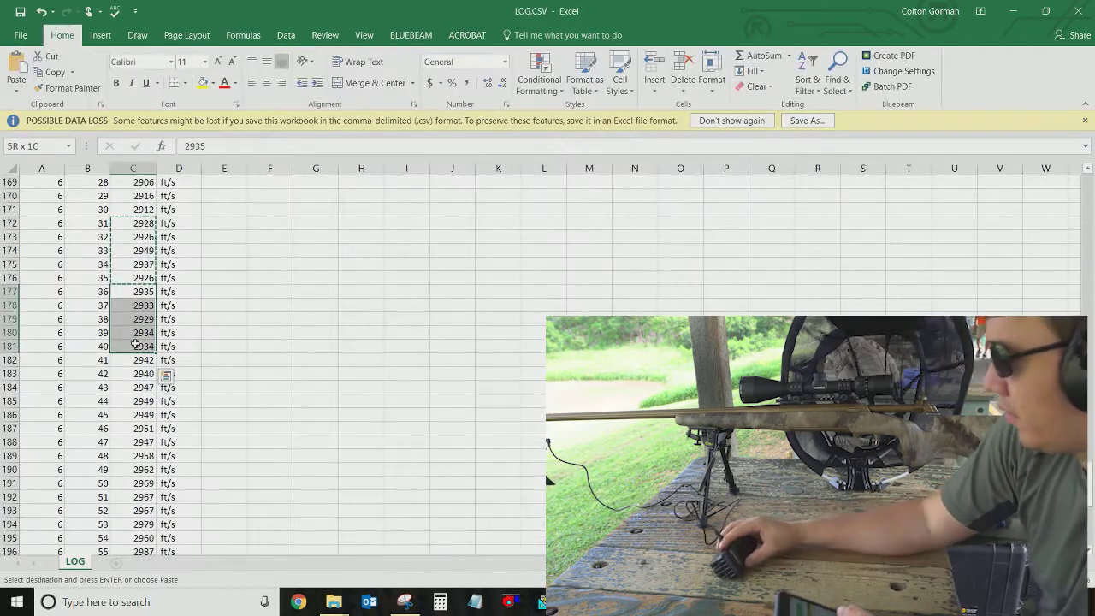
pyautogui.hotkey('alt', 'Tab')
pyautogui.click(558, 186)
pyautogui.hotkey('ctrl', 'v')
# Step: Copy the speeds of shots 41 to 45 from LOG.CSV into Load 9's shot cells as values only
pyautogui.hotkey('alt', 'Tab')
pyautogui.moveTo(137, 318); pyautogui.dragTo(147, 374)
pyautogui.hotkey('ctrl', 'c')
pyautogui.hotkey('alt', 'Tab')
pyautogui.rightClick(617, 185)
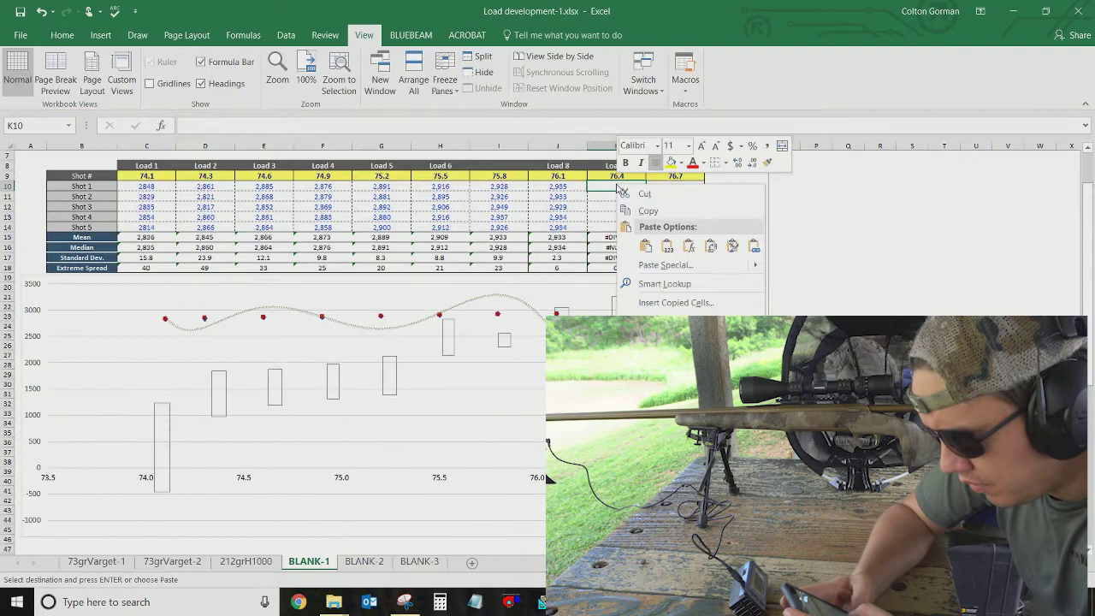
pyautogui.click(654, 250)
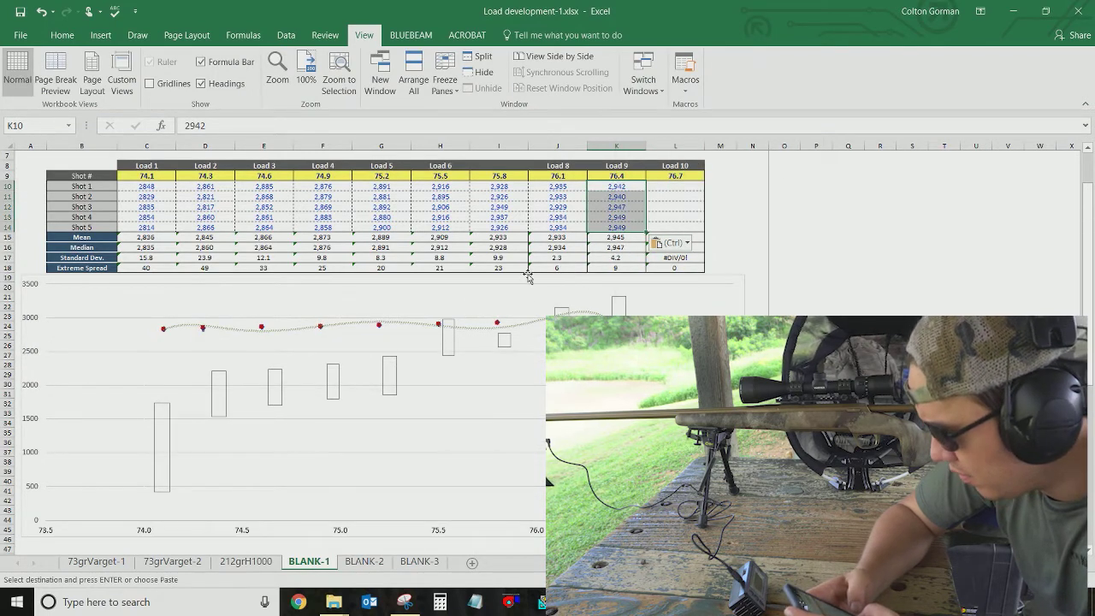
# Step: Examine Load 8's mean, median, standard deviation and extreme spread against the neighbouring loads
pyautogui.click(565, 268)
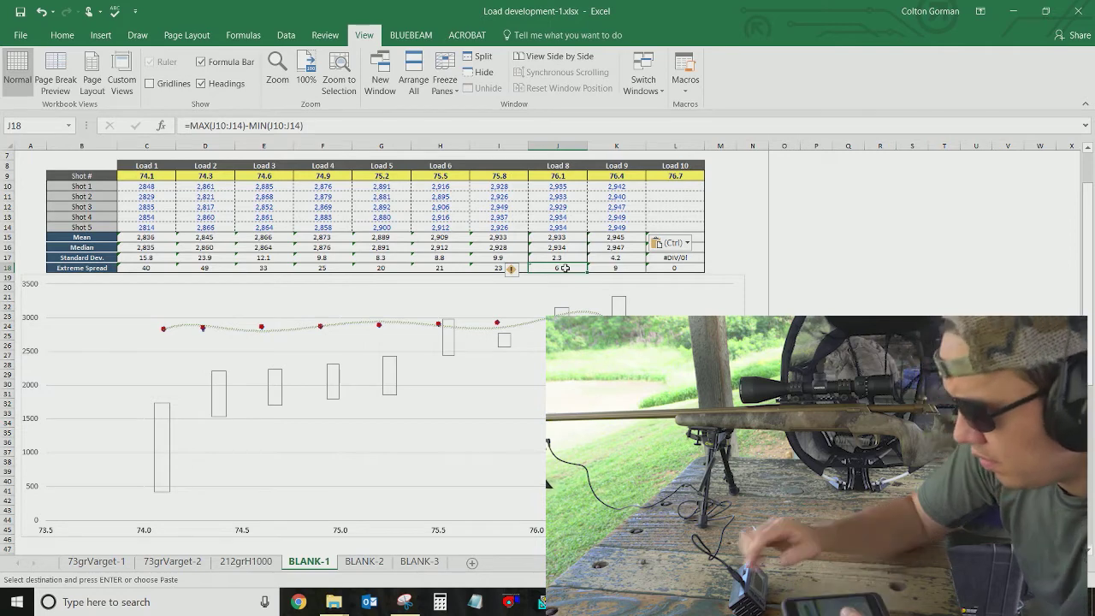
pyautogui.click(577, 179)
pyautogui.moveTo(577, 179); pyautogui.dragTo(579, 268)
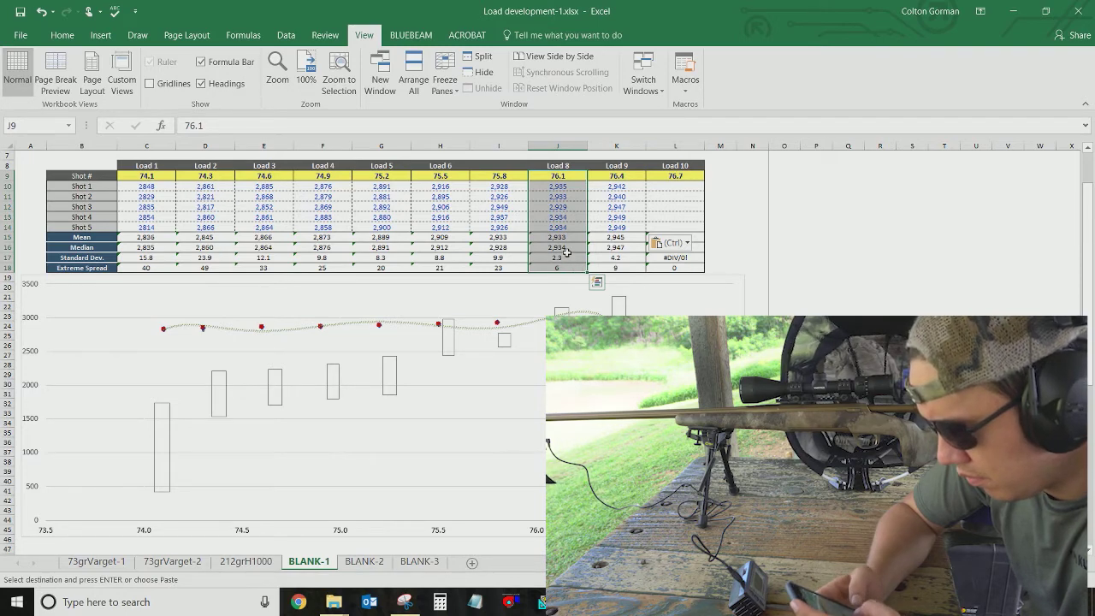
pyautogui.moveTo(564, 237)
pyautogui.mouseDown()
pyautogui.moveTo(570, 257)
pyautogui.moveTo(571, 247)
pyautogui.mouseUp()
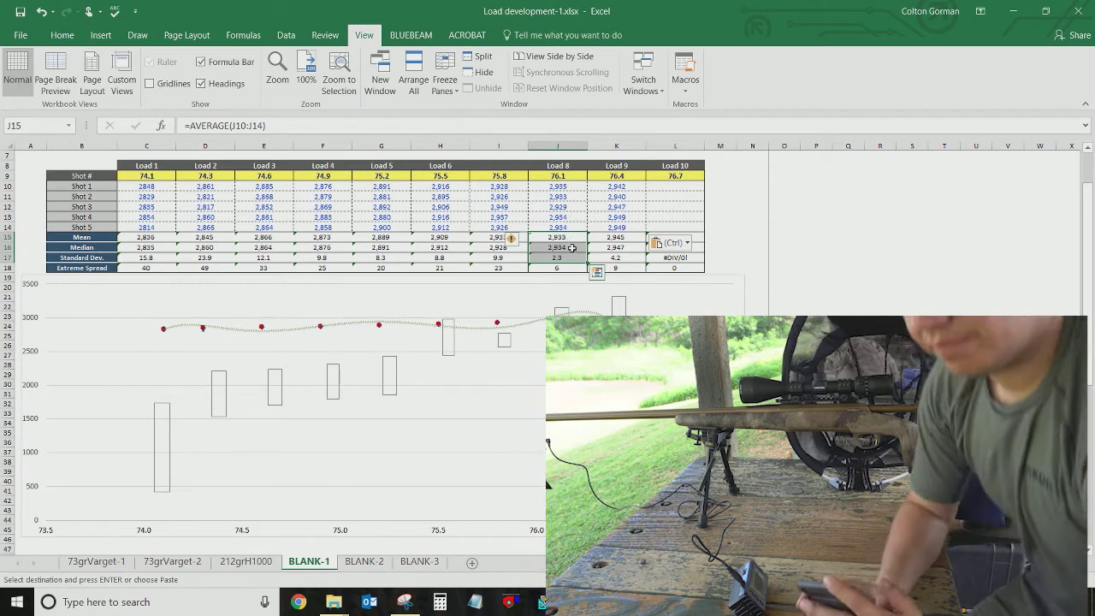
pyautogui.click(569, 268)
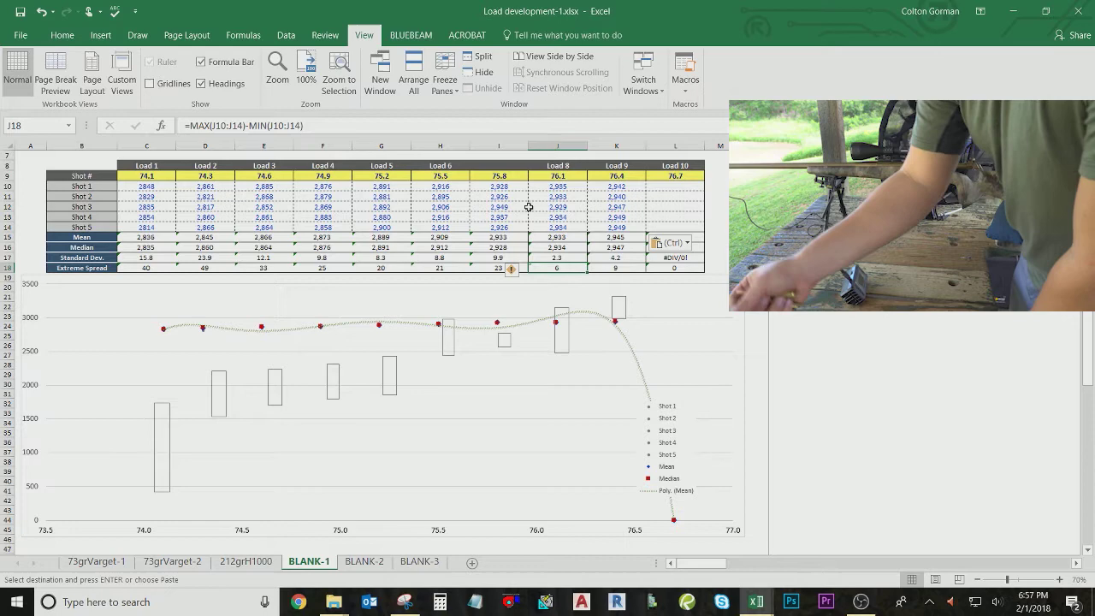
pyautogui.click(417, 167)
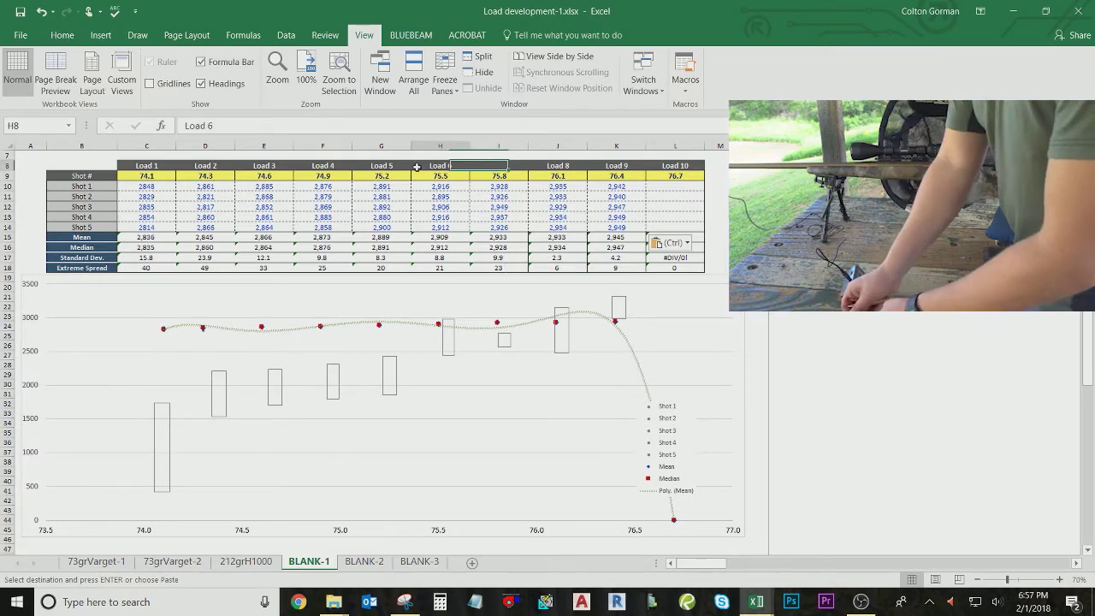
pyautogui.moveTo(381, 165); pyautogui.dragTo(500, 168)
pyautogui.click(566, 207)
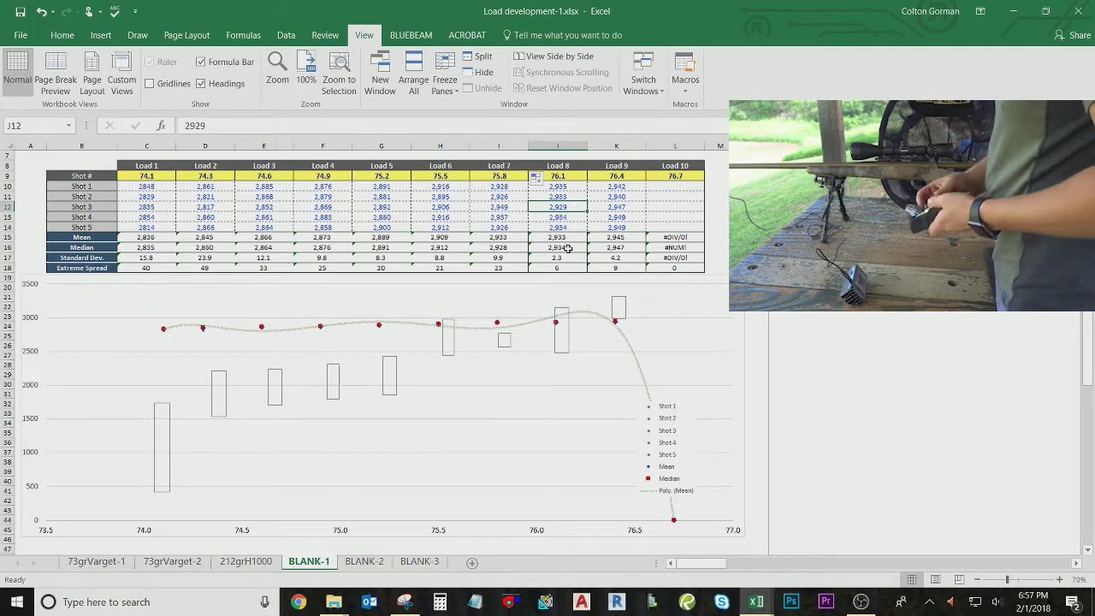
pyautogui.press('Right')
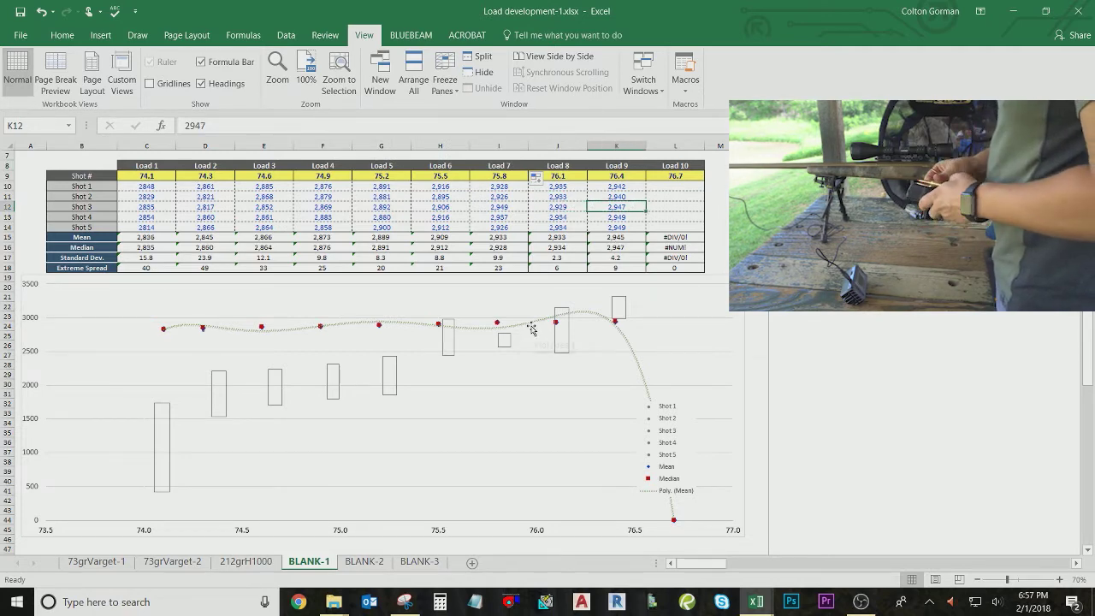
# Step: Copy the speeds of shots 46 to 50 from LOG.CSV into Load 10's shot cells under the 76.7 charge weight
pyautogui.hotkey('ctrl', 'Tab')
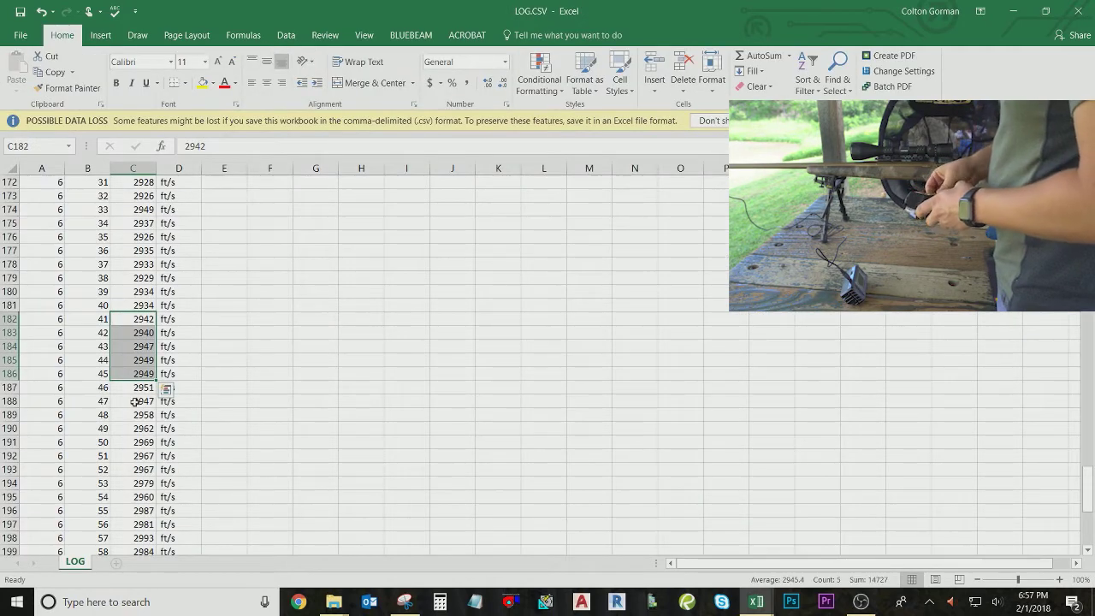
pyautogui.moveTo(135, 389); pyautogui.dragTo(136, 445)
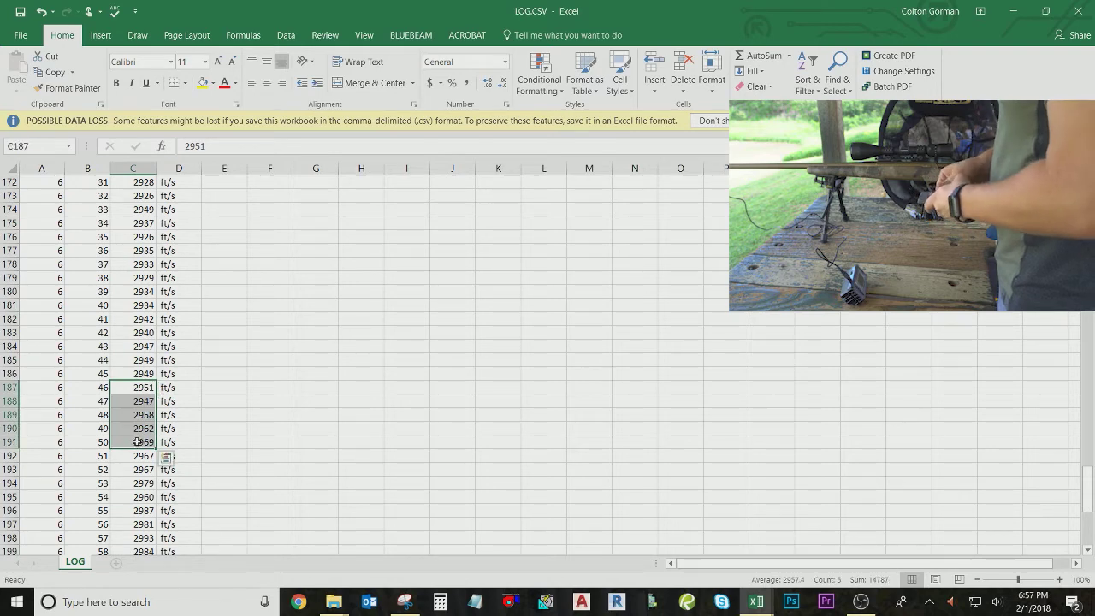
pyautogui.hotkey('ctrl', 'c')
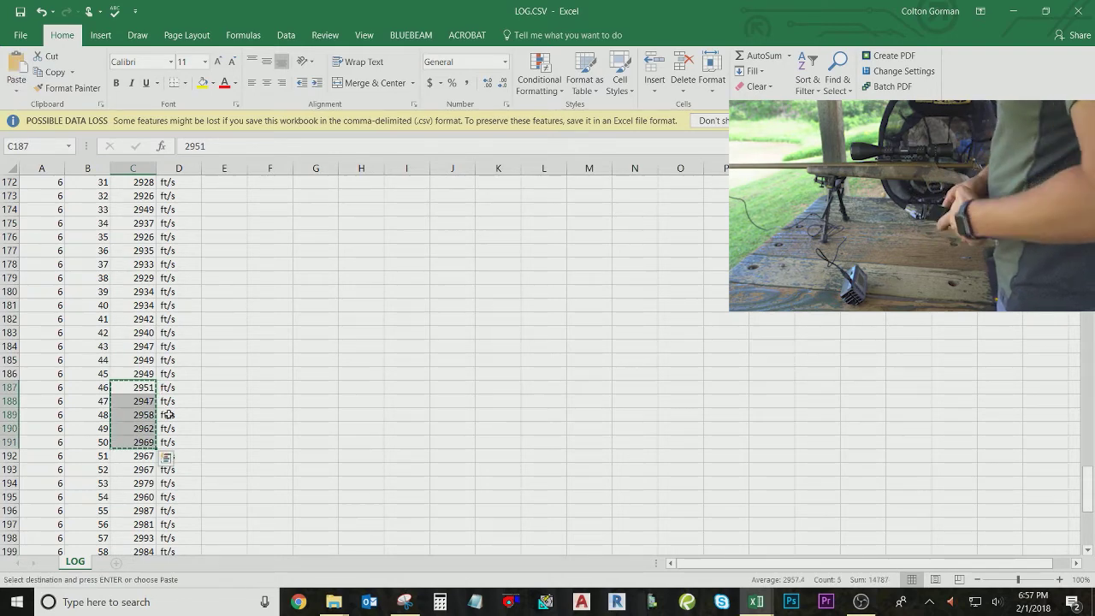
pyautogui.hotkey('ctrl', 'Tab')
pyautogui.click(676, 188)
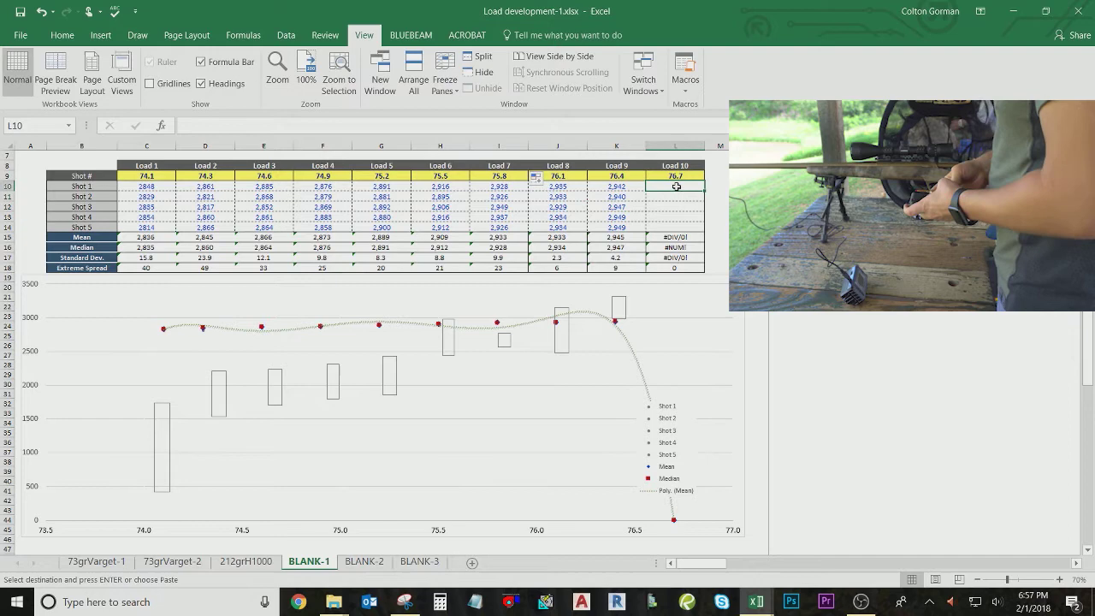
pyautogui.rightClick(677, 189)
pyautogui.click(722, 250)
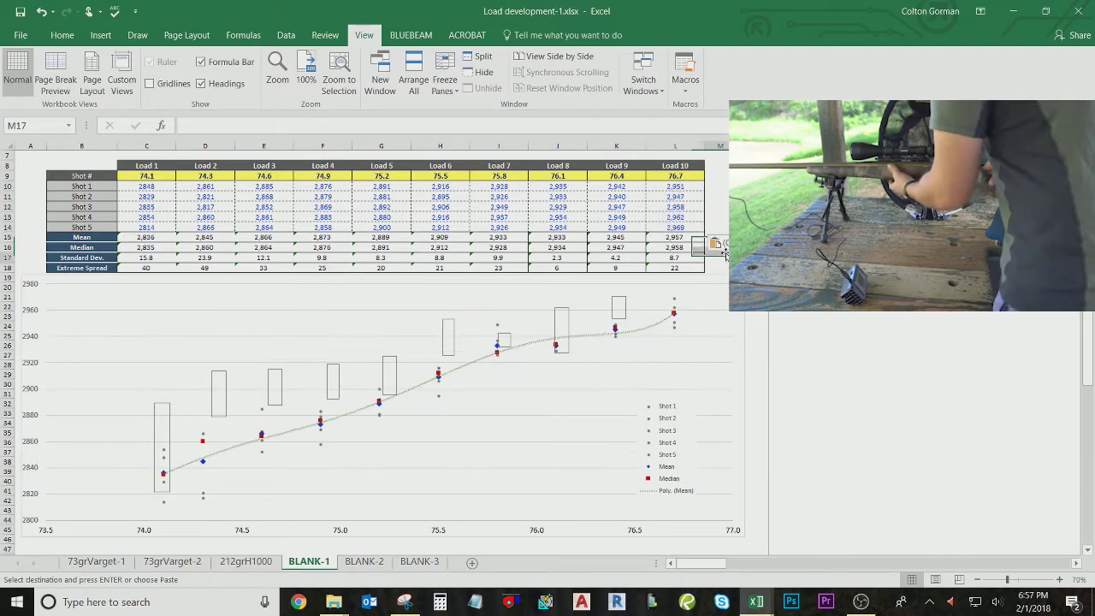
# Step: Examine the velocity chart's shot points, means, medians and trendline across all ten charge weights alongside the statistics table
pyautogui.scroll(-1, 502, 387)
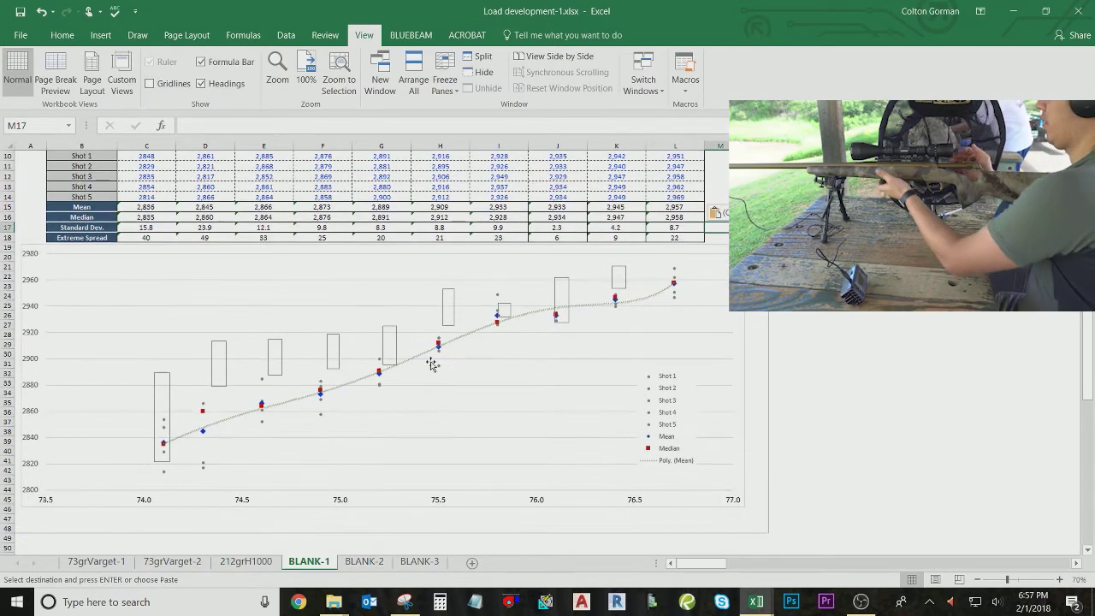
pyautogui.scroll(1, 257, 342)
pyautogui.scroll(-1, 102, 391)
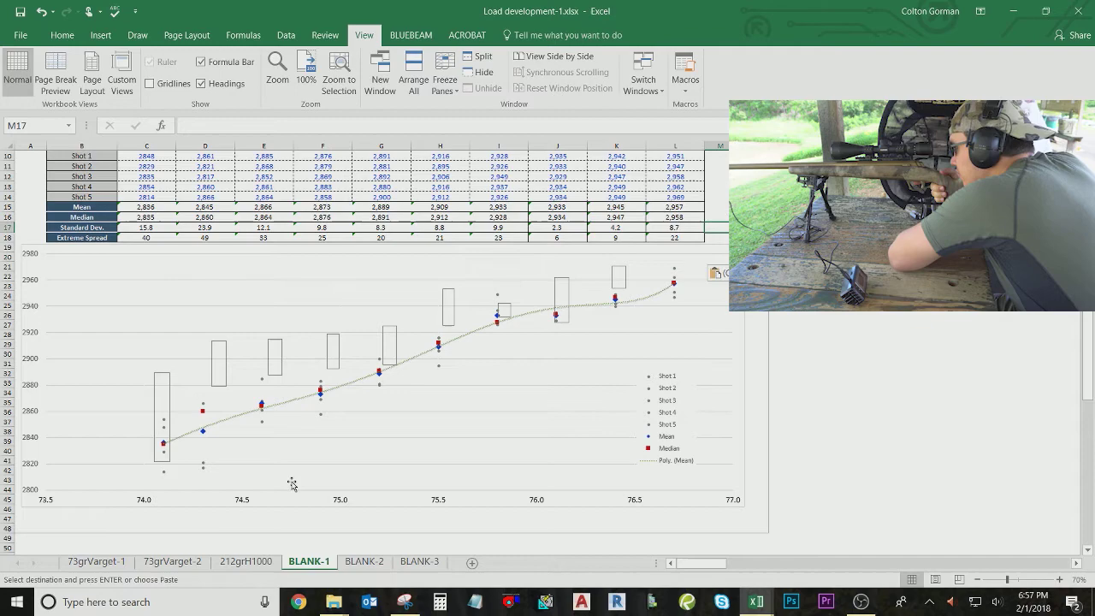
pyautogui.scroll(2, 283, 488)
pyautogui.scroll(-1, 240, 492)
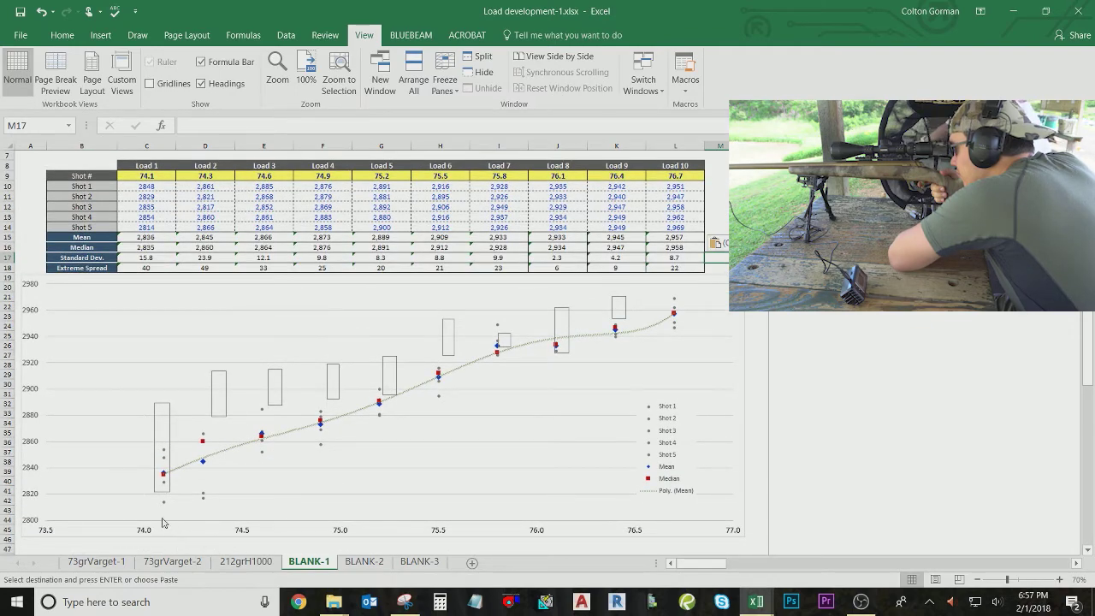
pyautogui.scroll(-3, 176, 505)
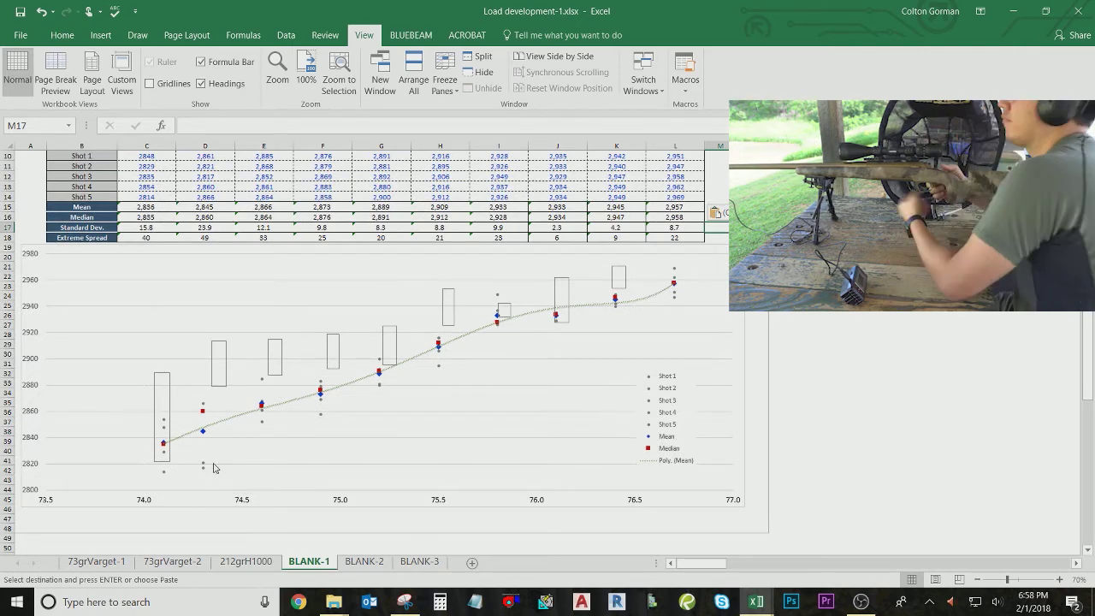
pyautogui.scroll(1, 214, 465)
pyautogui.scroll(1, 213, 465)
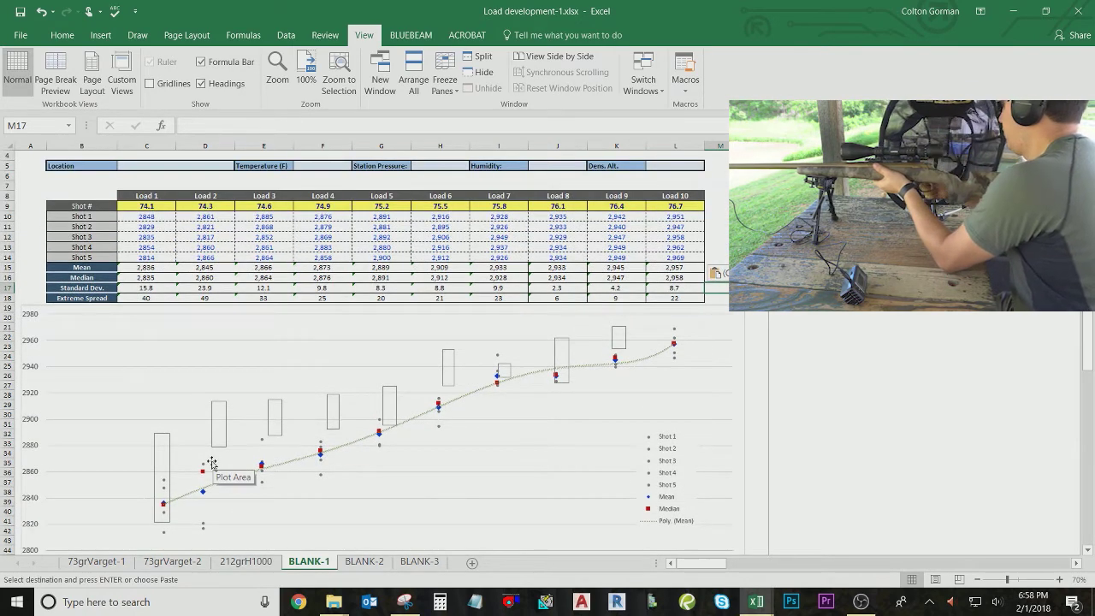
pyautogui.scroll(-1, 214, 469)
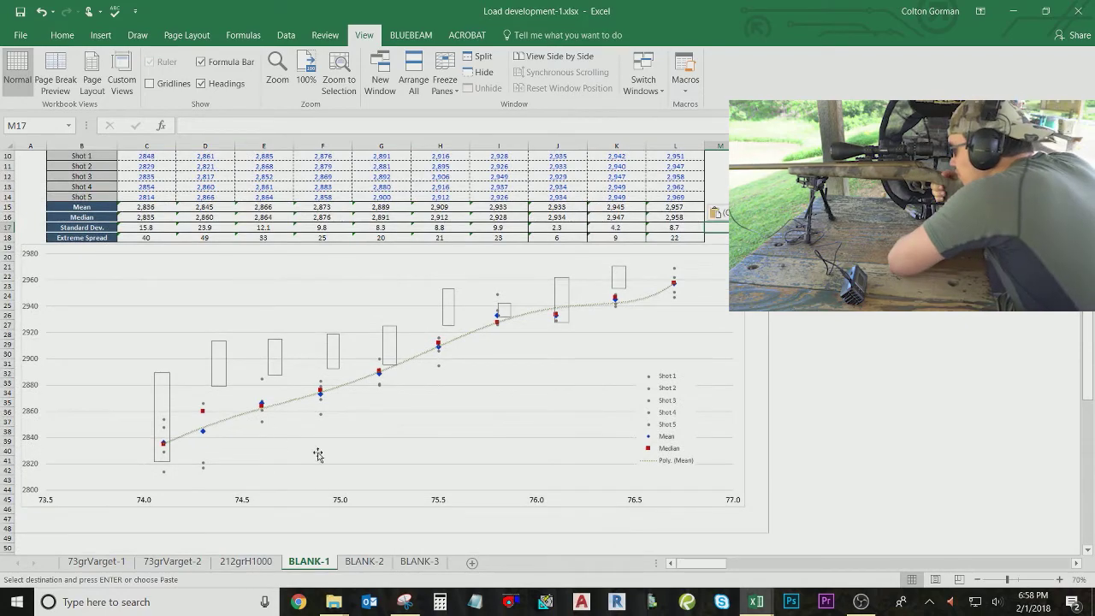
pyautogui.scroll(2, 559, 430)
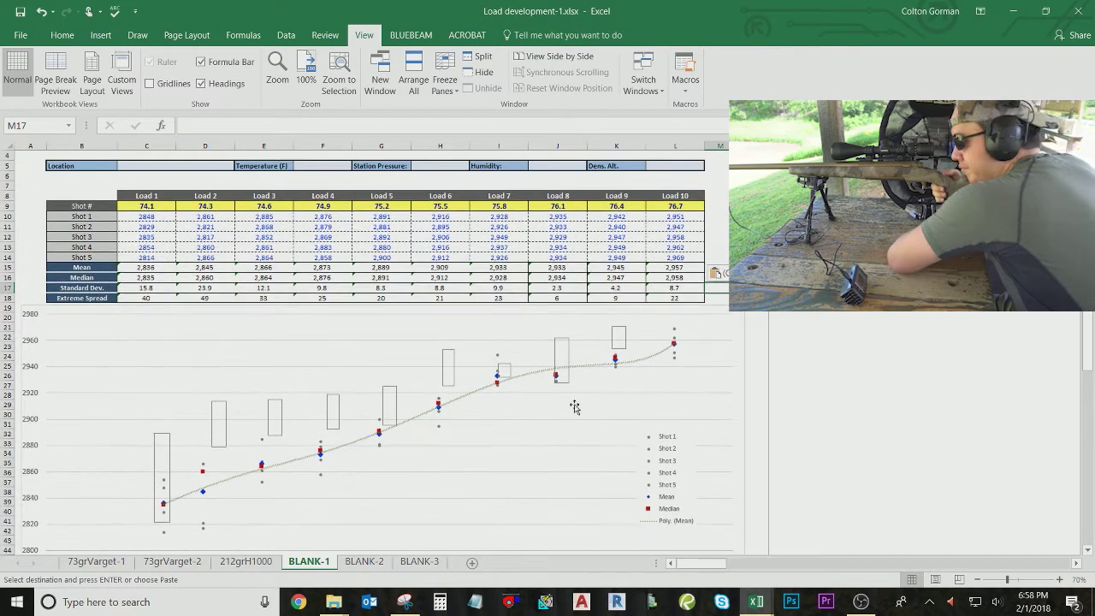
pyautogui.scroll(-1, 574, 407)
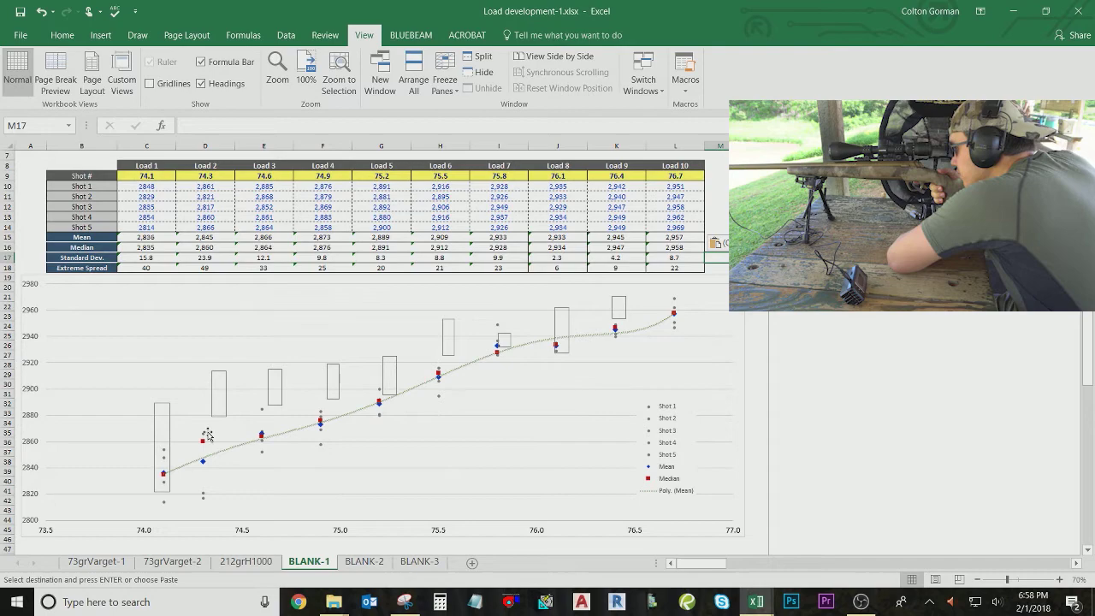
pyautogui.scroll(1, 207, 435)
pyautogui.scroll(-1, 213, 438)
# Step: Move the first rectangle onto Load 1's points at 74.1 in the chart and shorten it to enclose just those shots
pyautogui.click(169, 433)
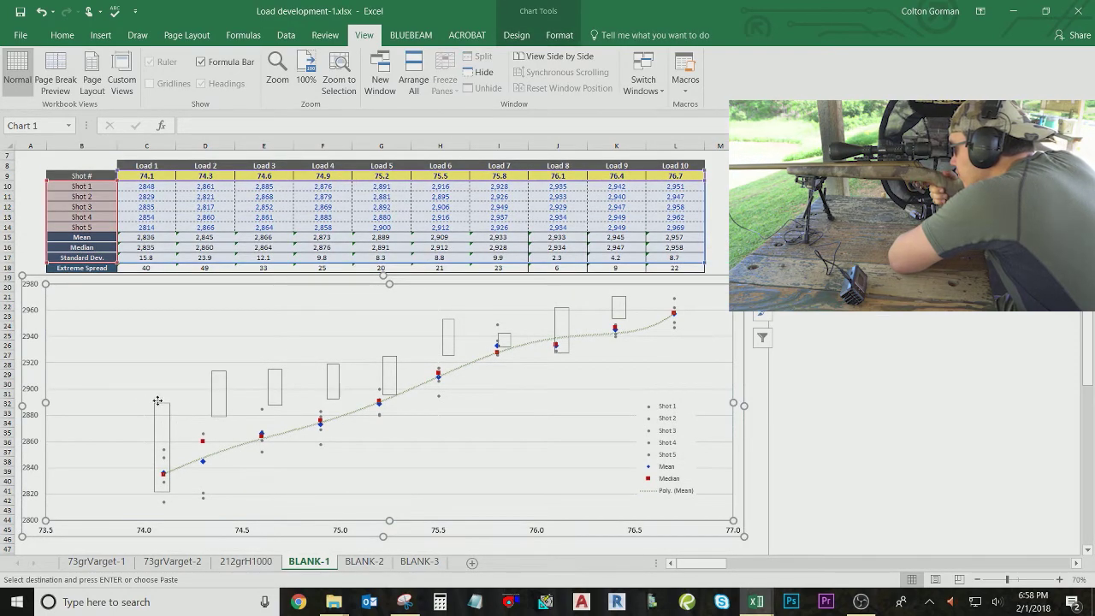
pyautogui.click(158, 400)
pyautogui.moveTo(169, 417); pyautogui.dragTo(178, 449)
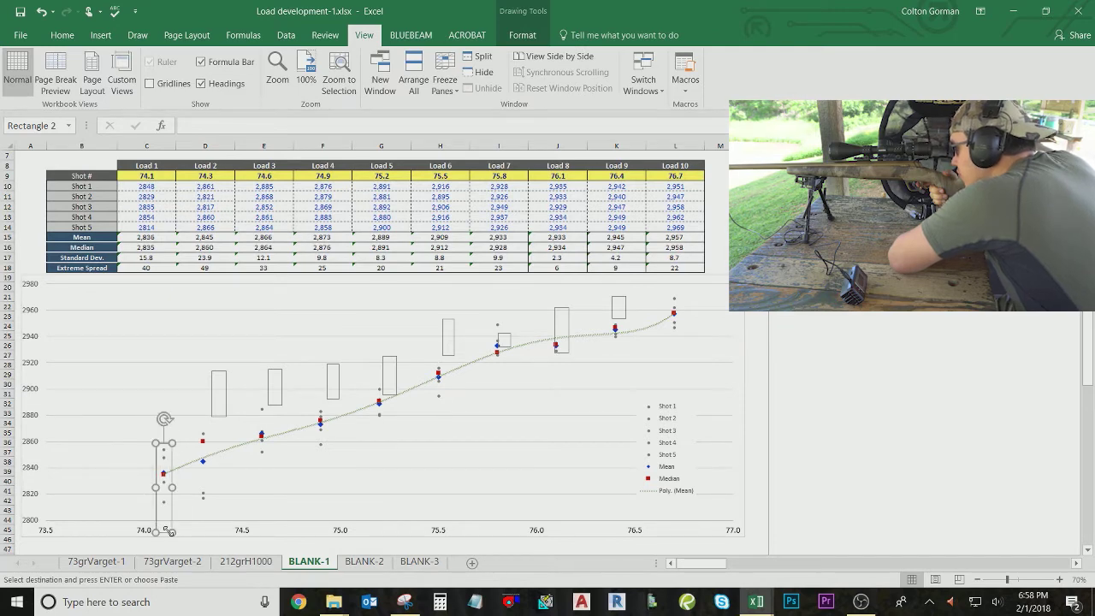
pyautogui.moveTo(170, 531); pyautogui.dragTo(168, 513)
# Step: Move the next two rectangles onto the Load 2 and Load 3 points and lengthen each to enclose all five shots
pyautogui.click(225, 402)
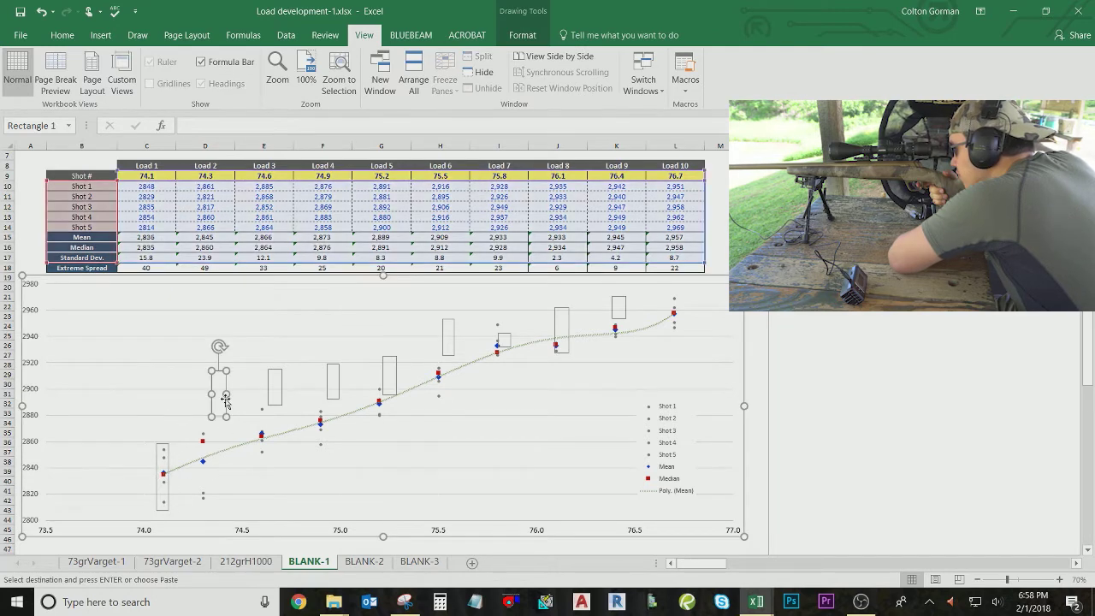
pyautogui.moveTo(226, 384); pyautogui.dragTo(212, 502)
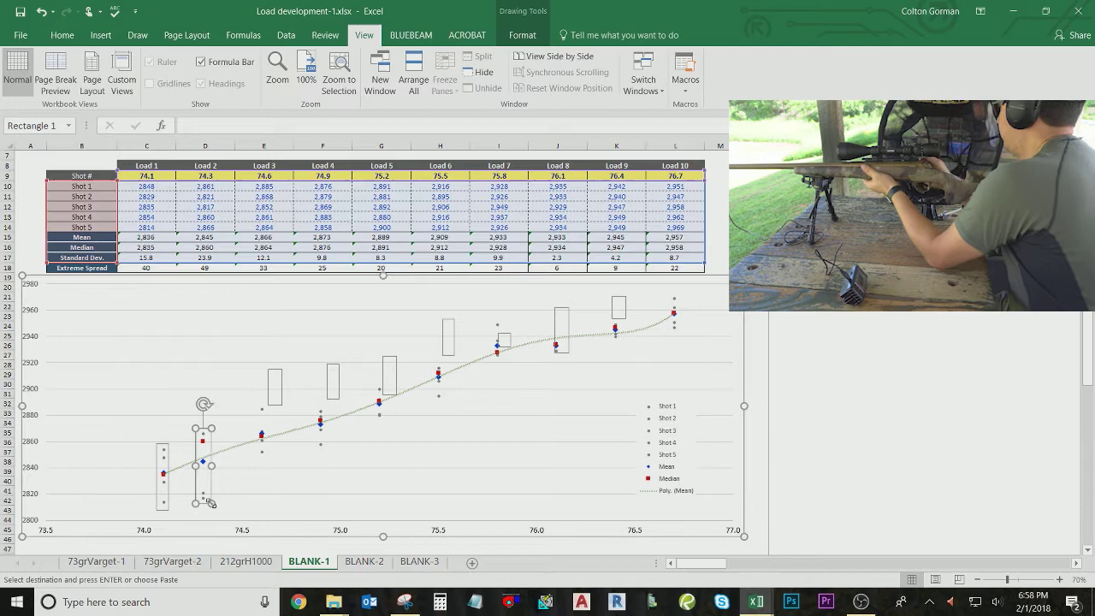
pyautogui.click(279, 381)
pyautogui.moveTo(279, 382); pyautogui.dragTo(265, 454)
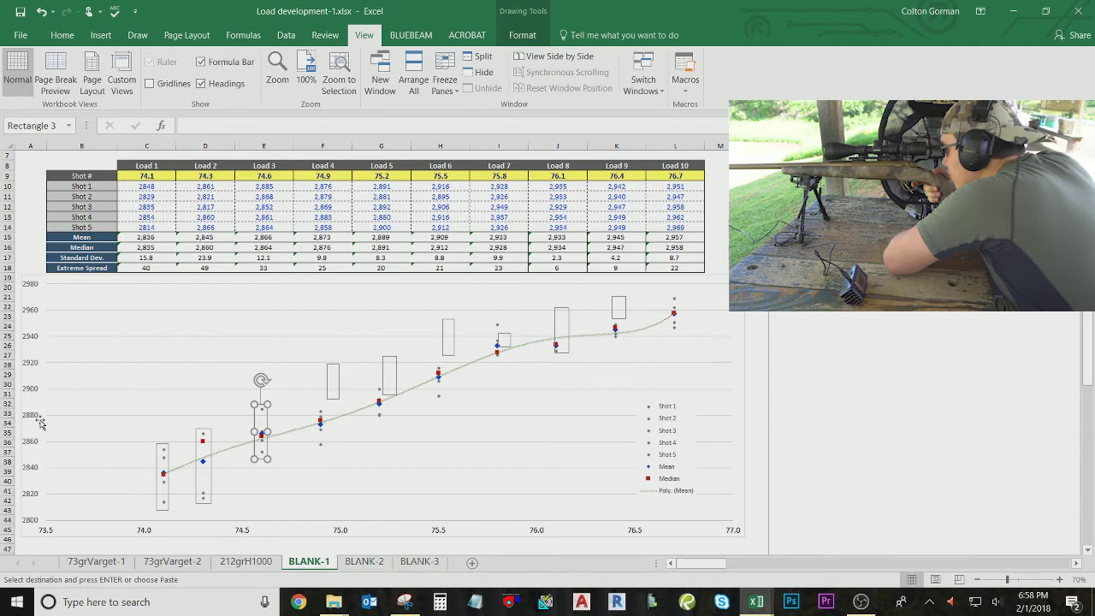
pyautogui.click(339, 385)
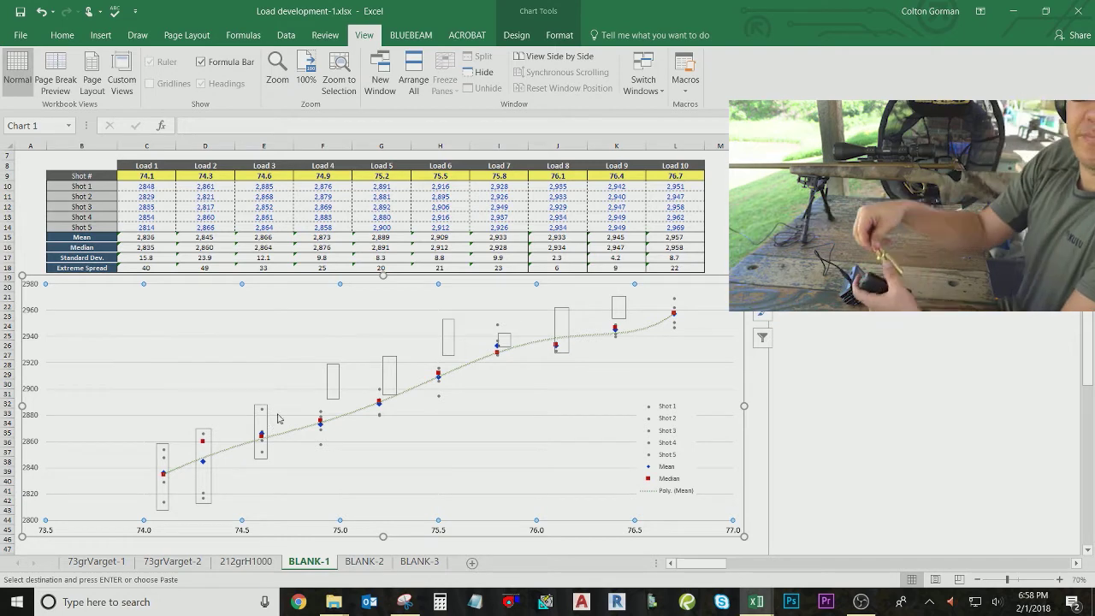
pyautogui.doubleClick(337, 381)
pyautogui.click(339, 379)
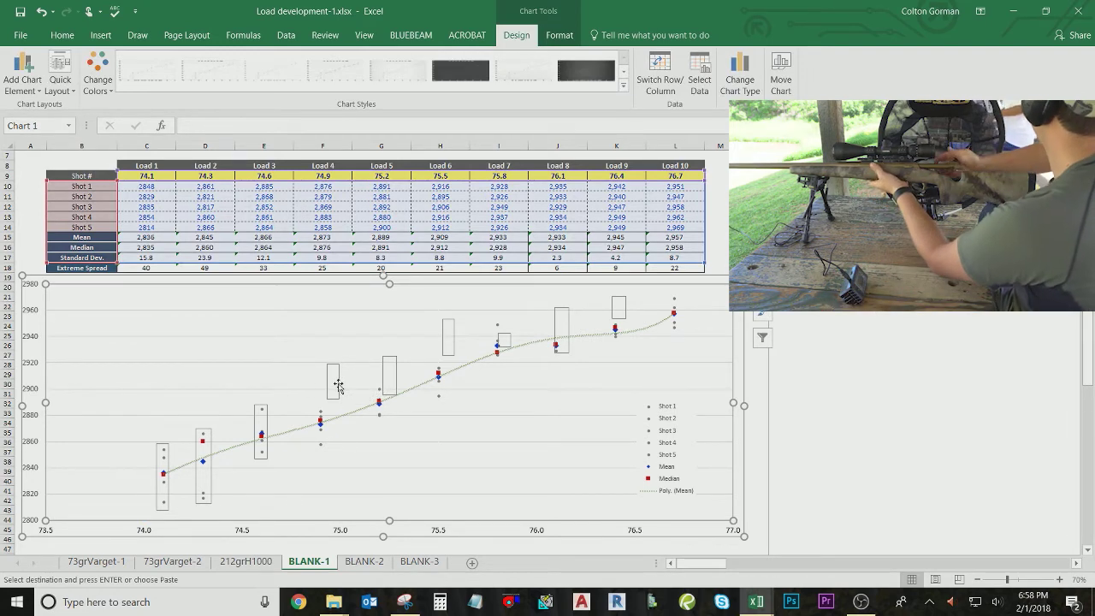
# Step: Center the rectangle near 76.1 on Load 8's points and shrink it to fit tightly around the five shots
pyautogui.click(571, 321)
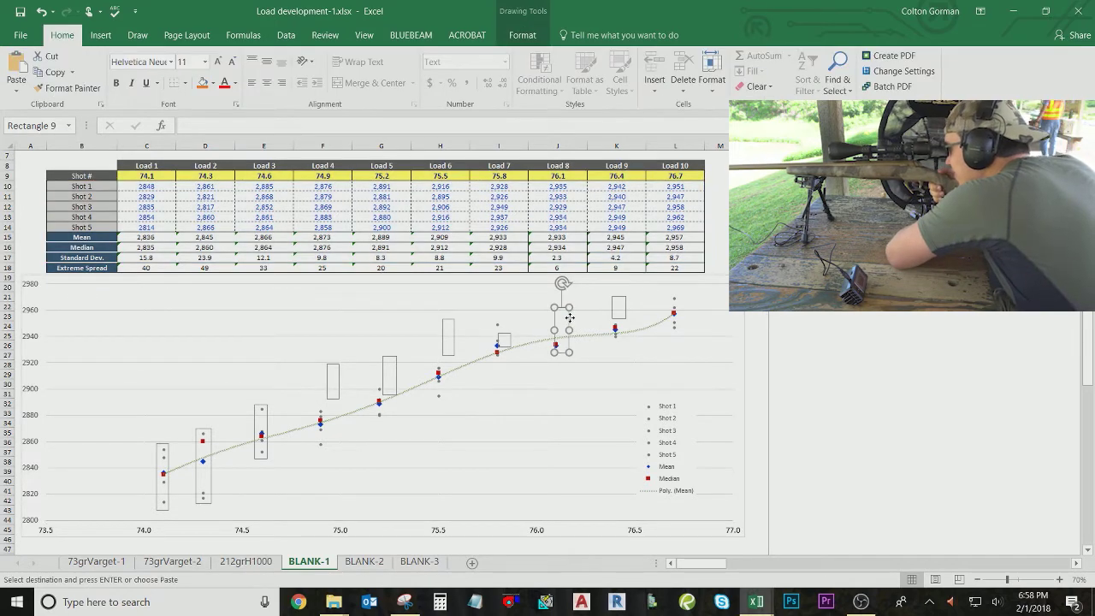
pyautogui.moveTo(569, 318); pyautogui.dragTo(565, 324)
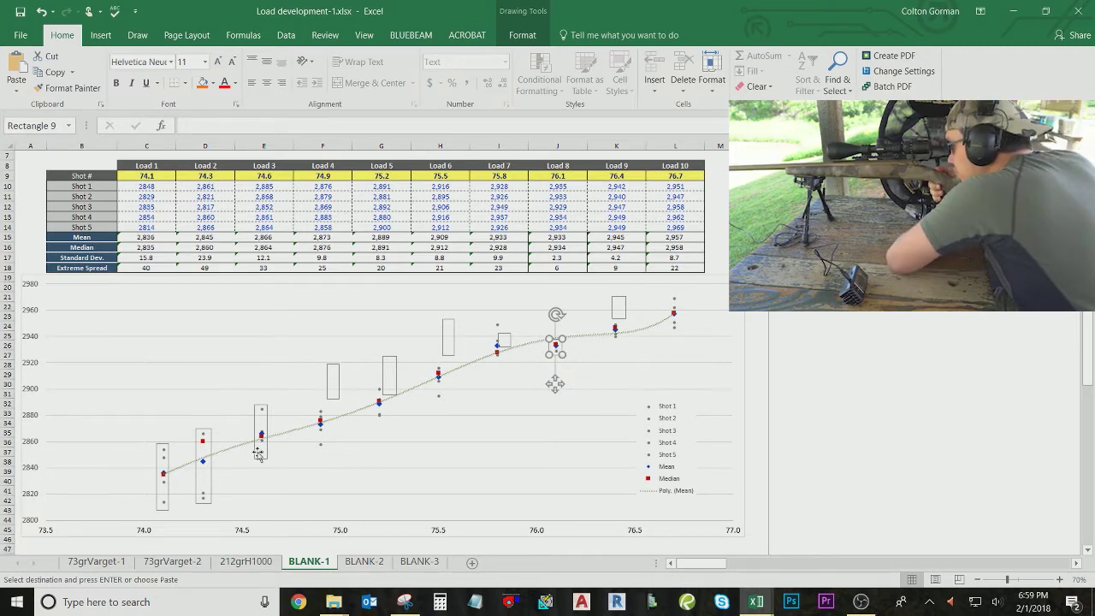
pyautogui.click(583, 348)
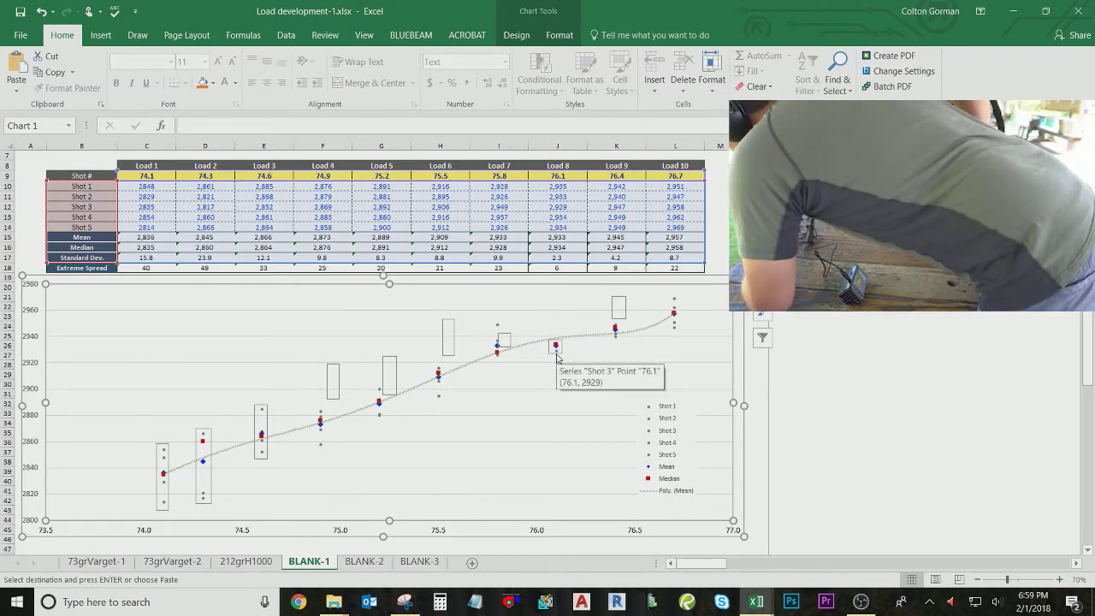
# Step: Fit the Load 7 rectangle around its points at 75.8, lengthening it, and move the Load 6 rectangle over the points at 75.5
pyautogui.click(504, 341)
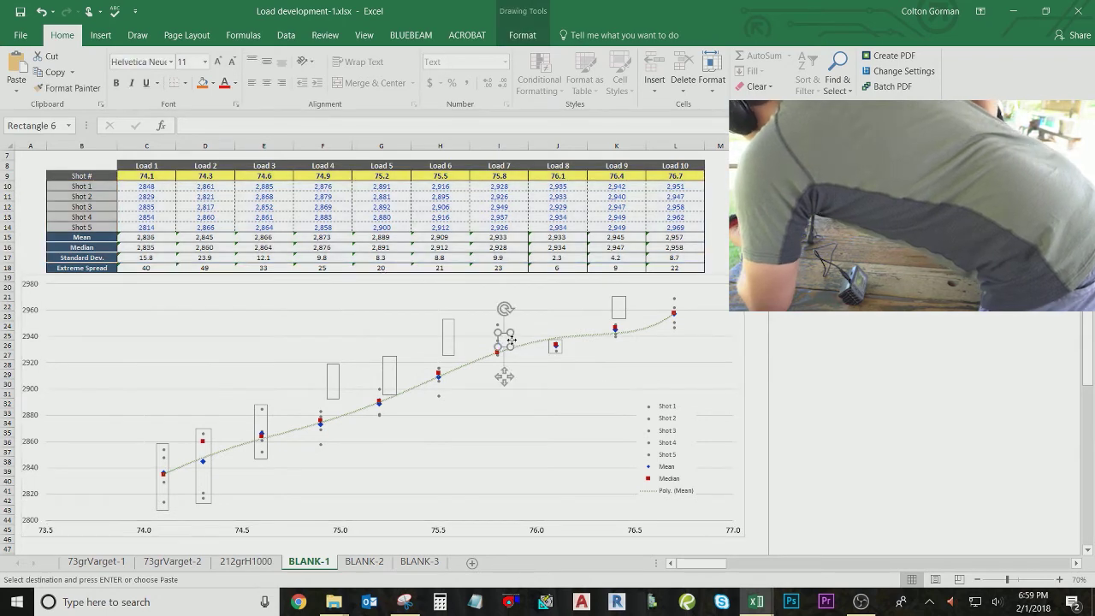
pyautogui.moveTo(504, 341)
pyautogui.mouseDown()
pyautogui.moveTo(505, 328)
pyautogui.moveTo(503, 363)
pyautogui.mouseUp()
pyautogui.click(454, 337)
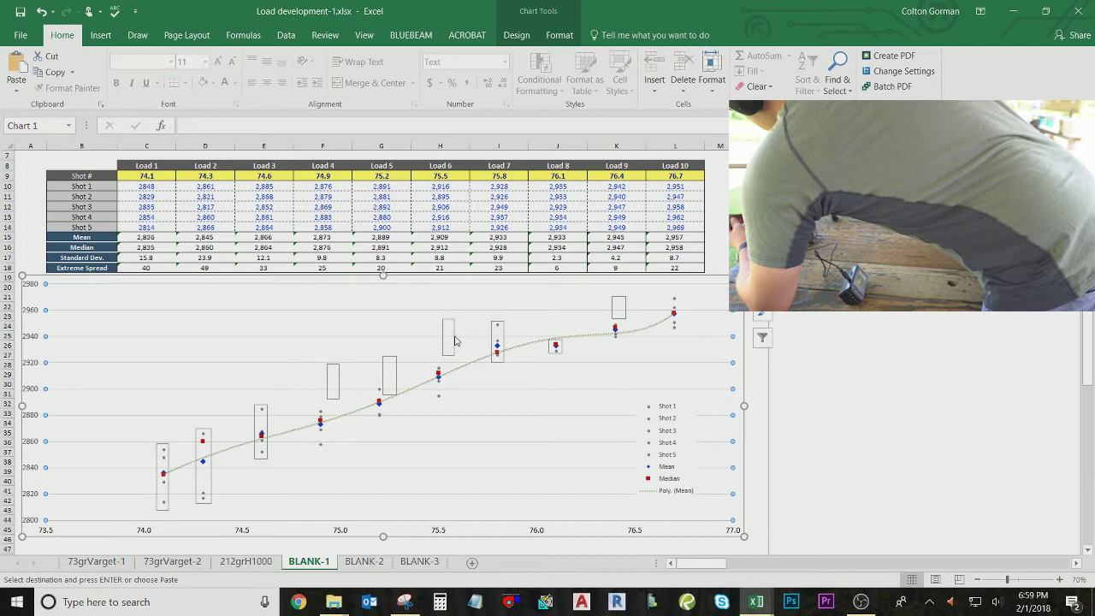
pyautogui.click(453, 336)
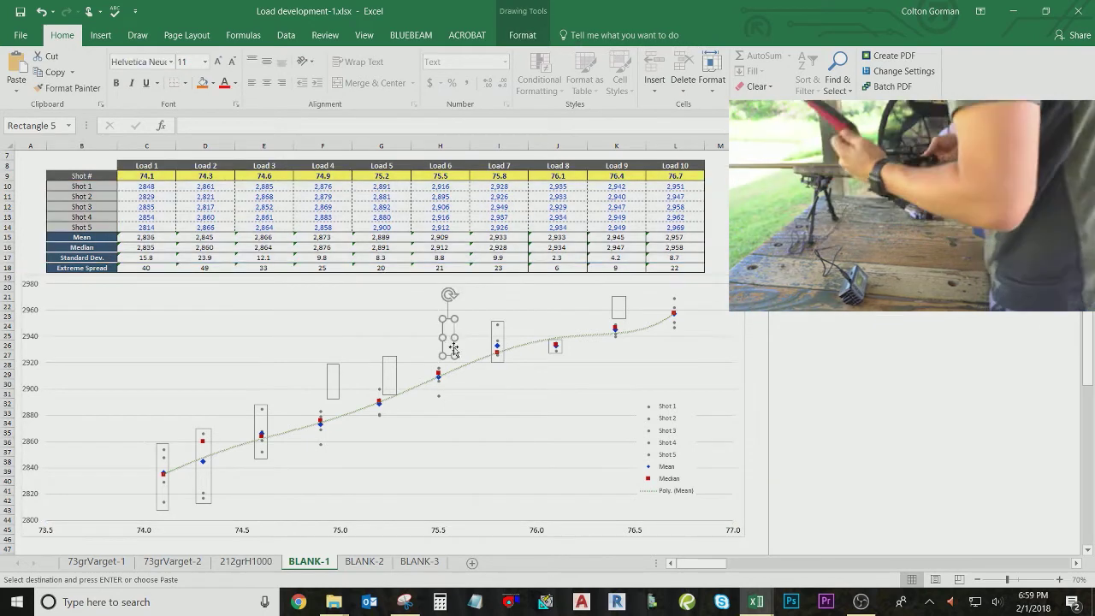
pyautogui.moveTo(452, 350); pyautogui.dragTo(444, 390)
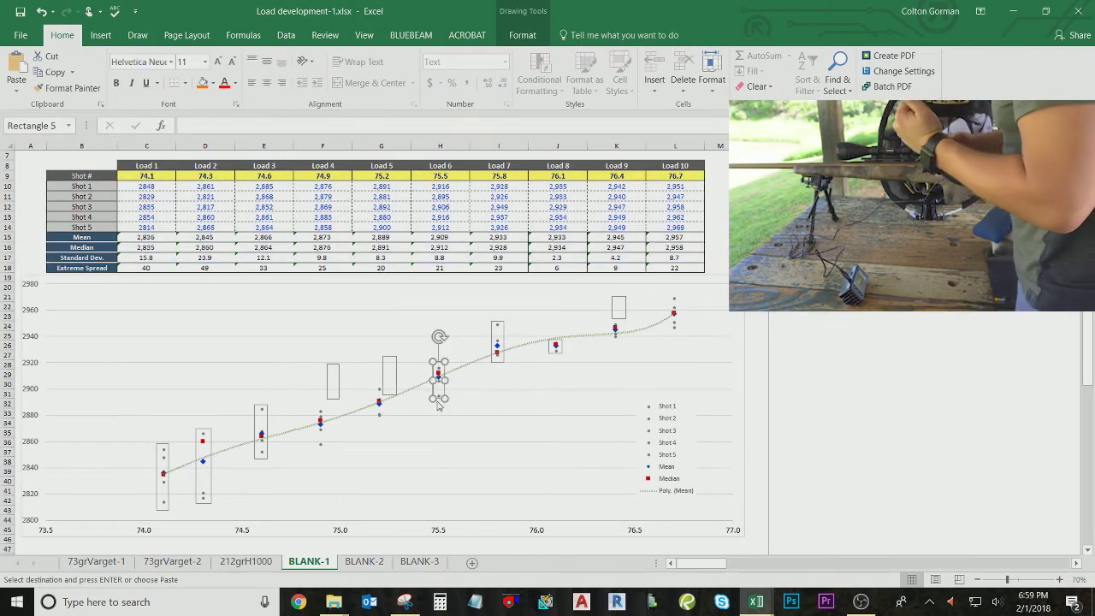
# Step: Place rectangles around the Load 4 points at 74.9 and the Load 5 points at 75.2, lengthening the Load 4 one to fit
pyautogui.click(394, 376)
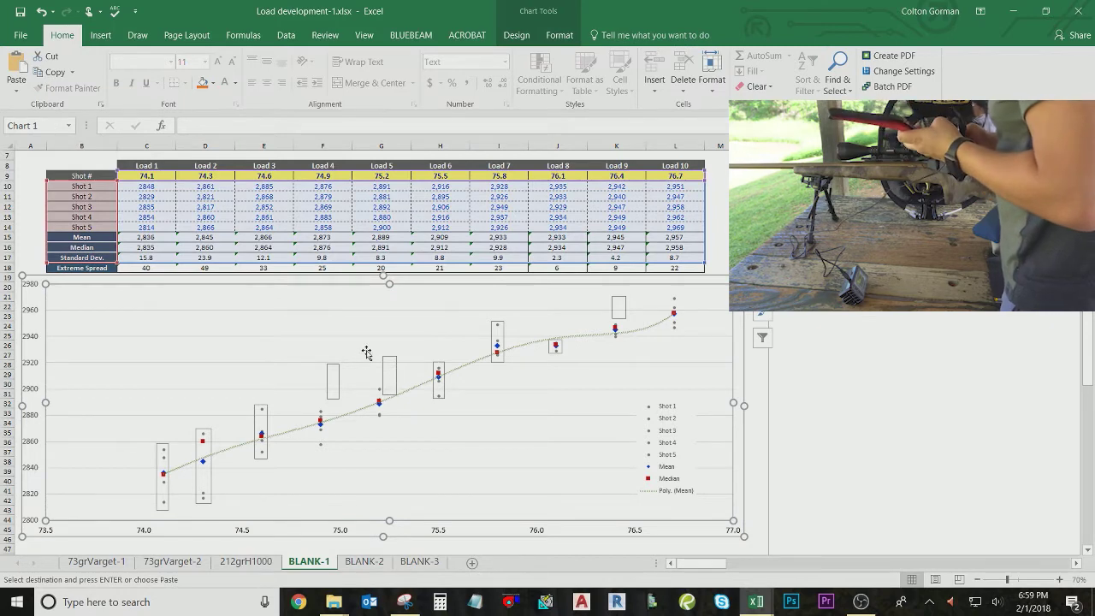
pyautogui.click(339, 376)
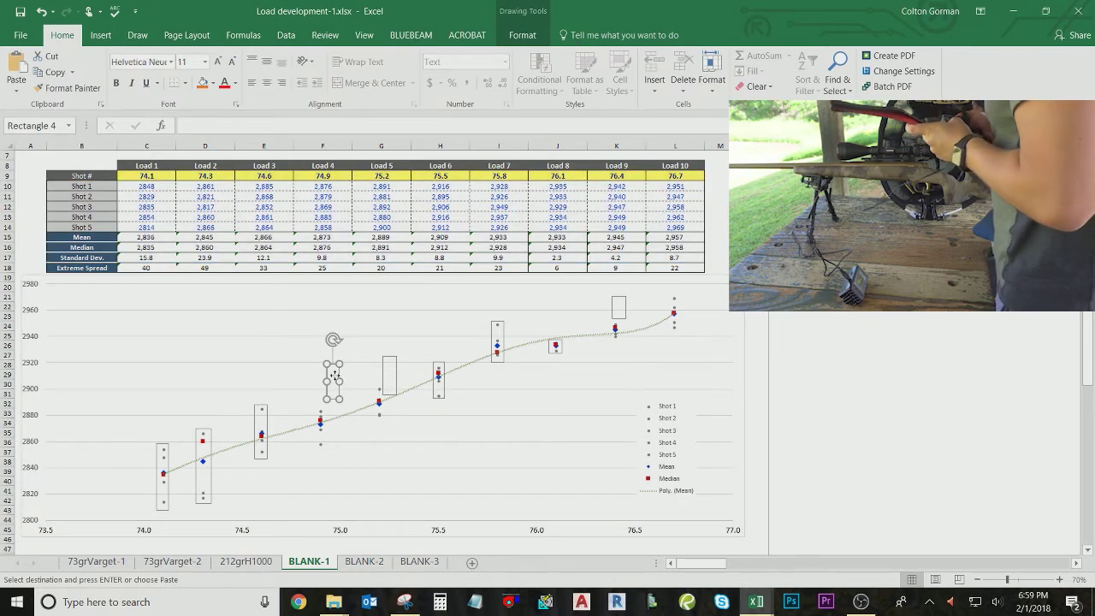
pyautogui.moveTo(334, 376); pyautogui.dragTo(326, 444)
pyautogui.click(393, 374)
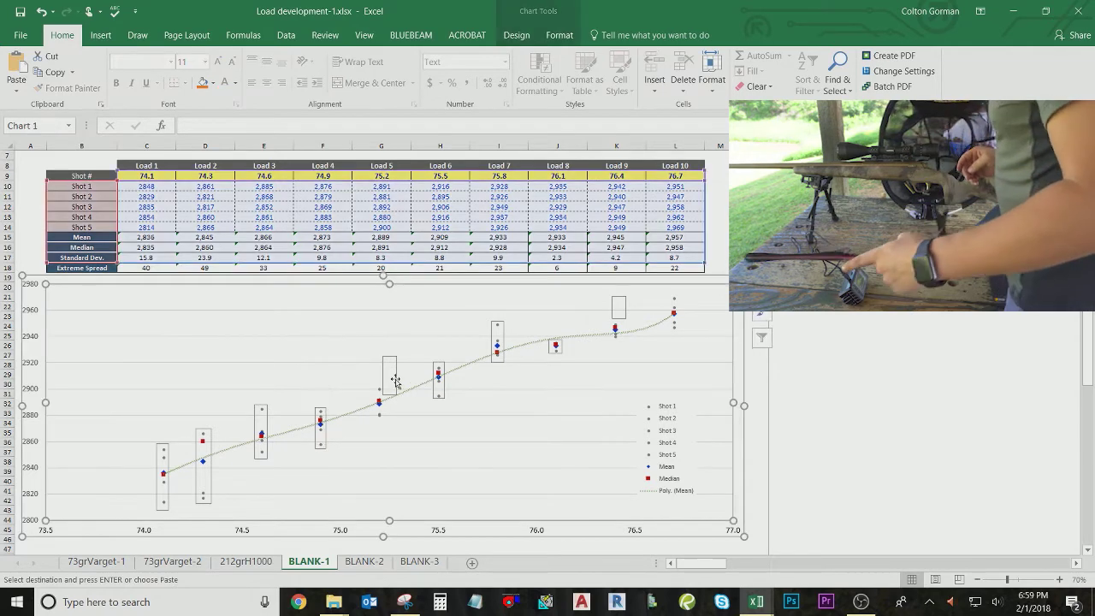
pyautogui.click(395, 371)
pyautogui.moveTo(395, 371); pyautogui.dragTo(385, 393)
# Step: Move the last rectangle over Load 9's points at 76.4, deselect it, and review the finished chart with the statistics table
pyautogui.click(623, 315)
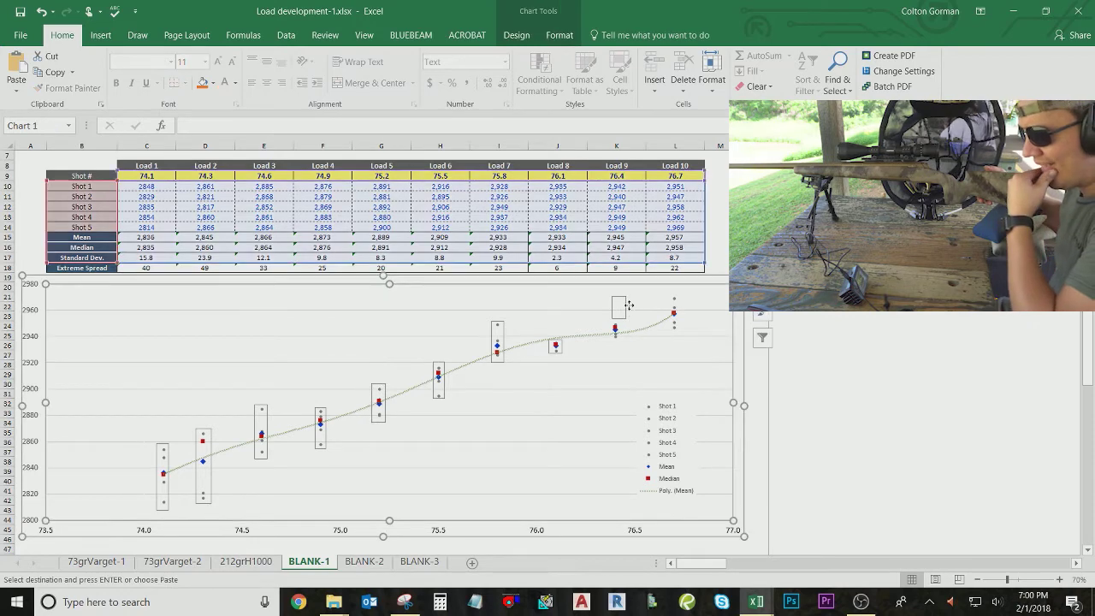
pyautogui.moveTo(626, 310); pyautogui.dragTo(617, 332)
pyautogui.press('Escape')
pyautogui.press('Escape')
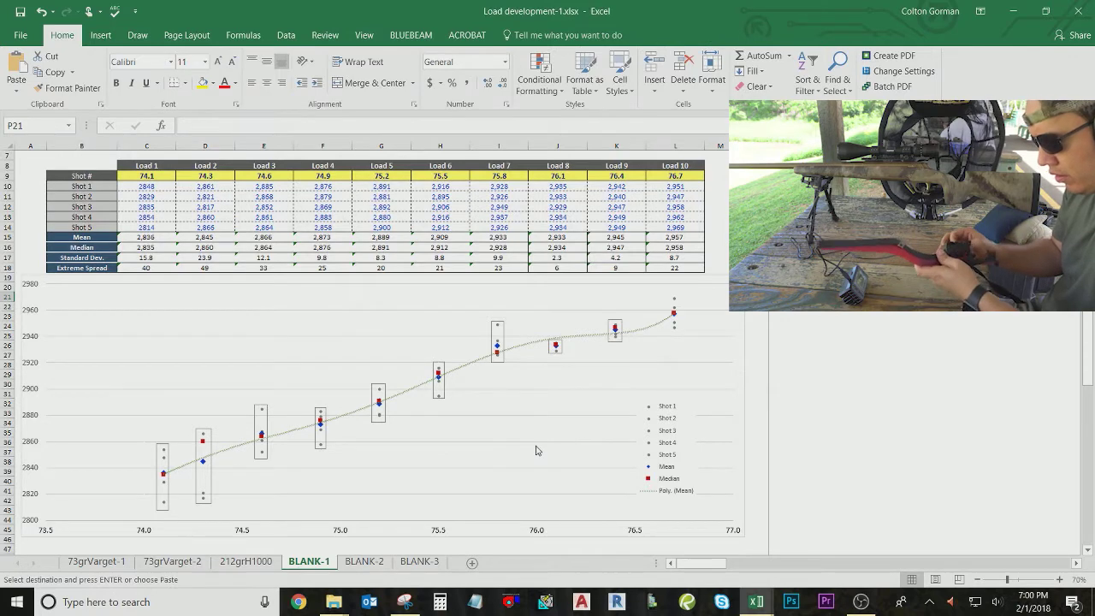
pyautogui.scroll(2, 477, 452)
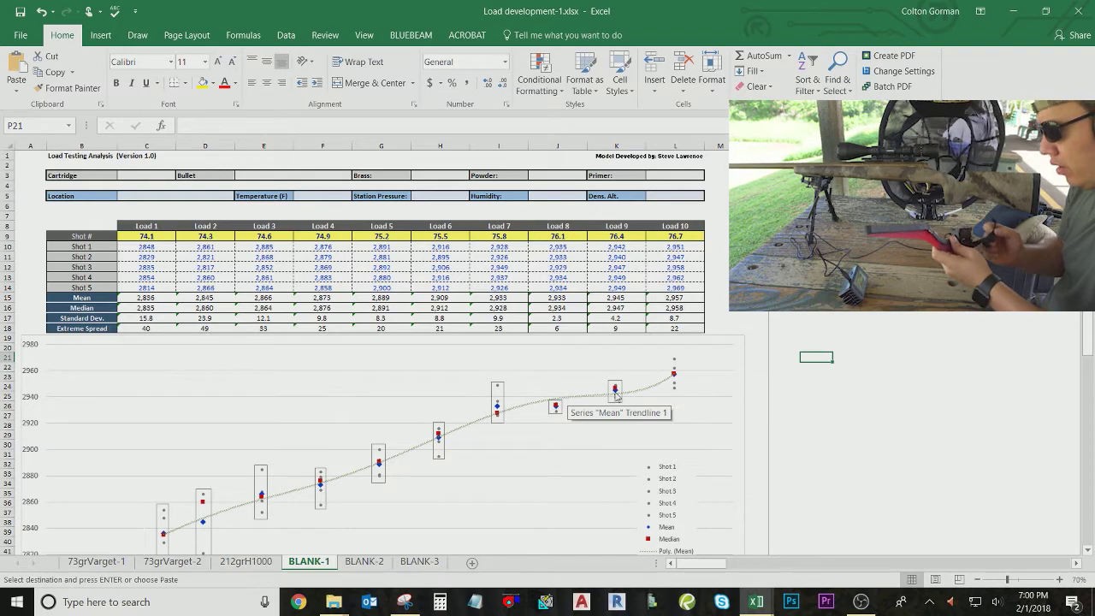
# Step: Examine the velocities after shot 50 in LOG.CSV and return to the BLANK-1 load sheet
pyautogui.scroll(-3, 616, 394)
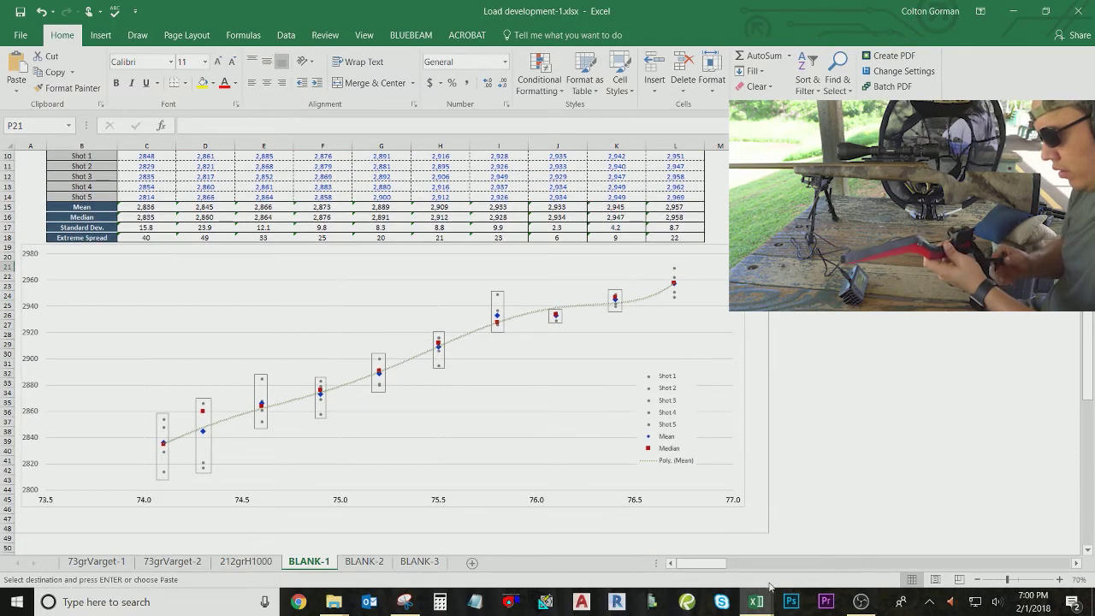
pyautogui.click(757, 601)
pyautogui.scroll(-7, 215, 475)
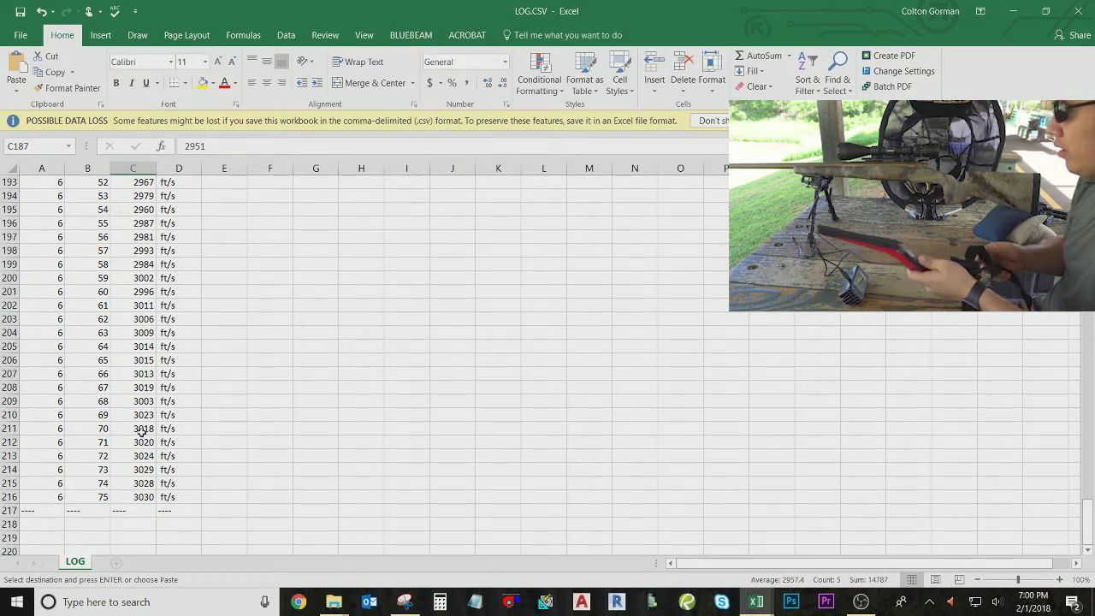
pyautogui.scroll(3, 158, 441)
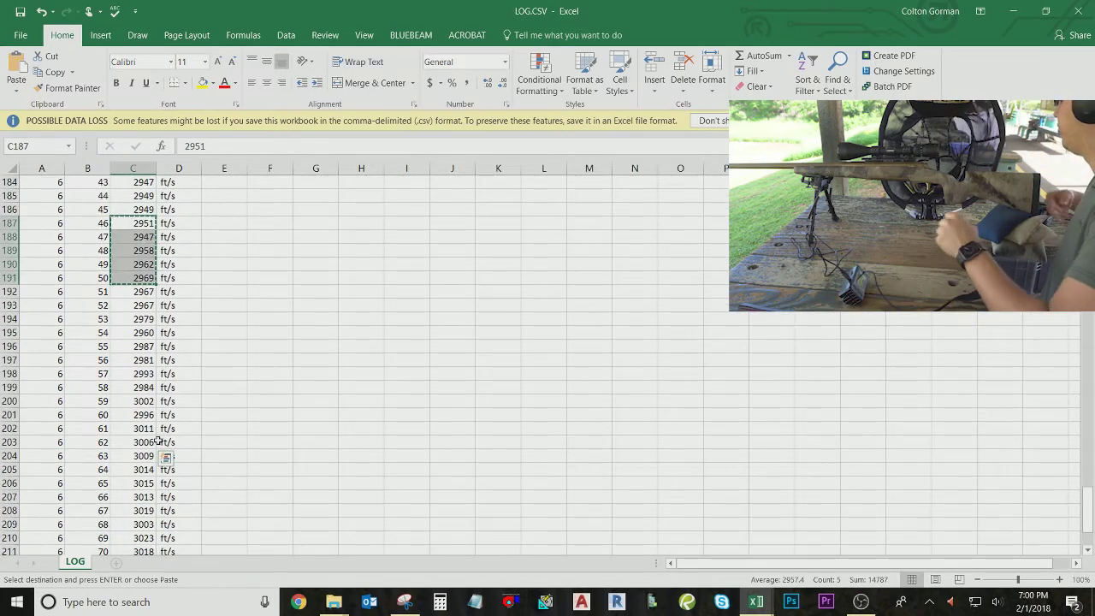
pyautogui.scroll(1, 158, 440)
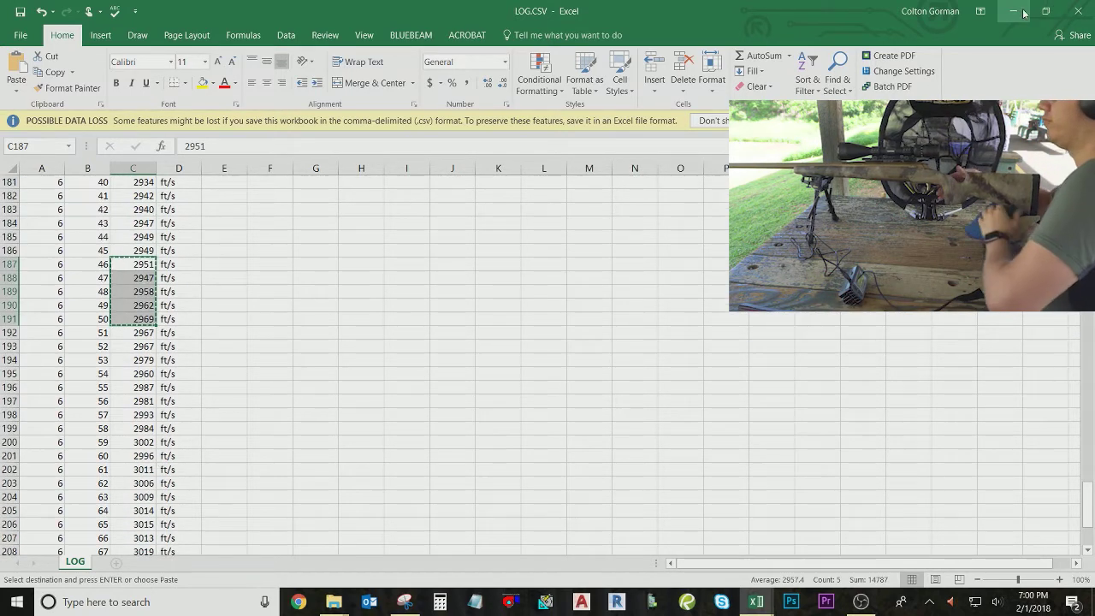
pyautogui.click(1020, 12)
pyautogui.scroll(3, 760, 324)
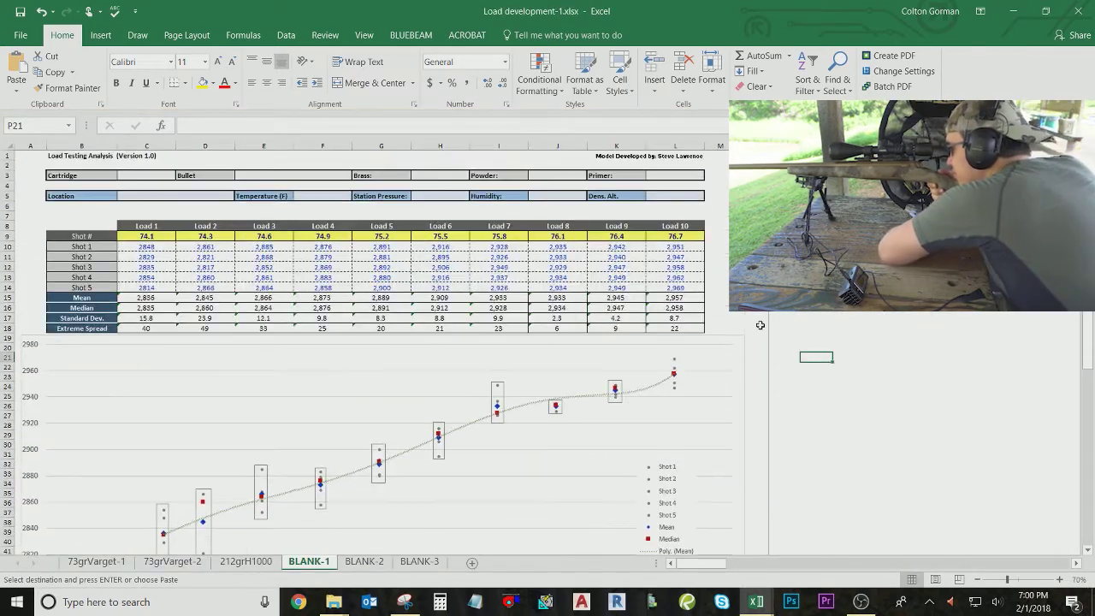
# Step: Extend the load table by filling the Load 9 and Load 10 columns rightward through Load 21, and widen the Load 11 and Load 12 columns
pyautogui.moveTo(558, 224); pyautogui.dragTo(701, 335)
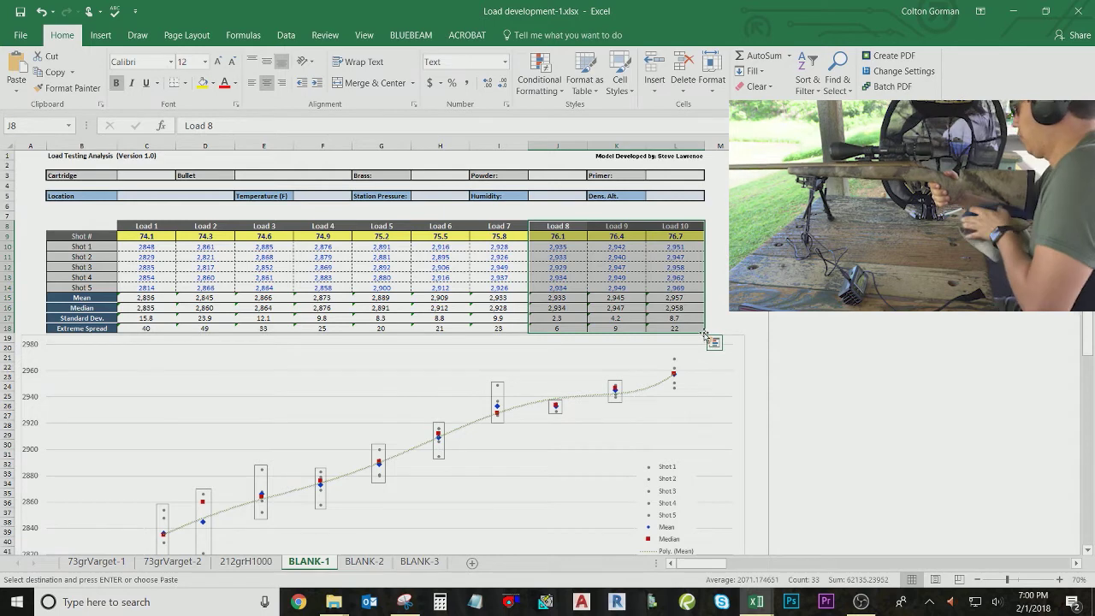
pyautogui.click(702, 336)
pyautogui.click(752, 289)
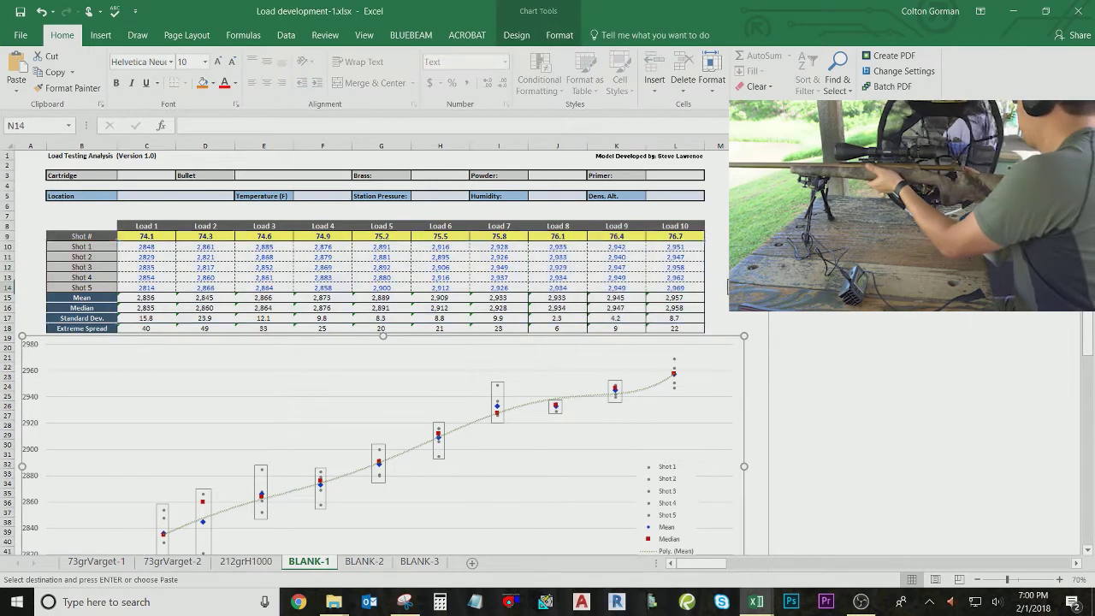
pyautogui.moveTo(637, 225); pyautogui.dragTo(857, 332)
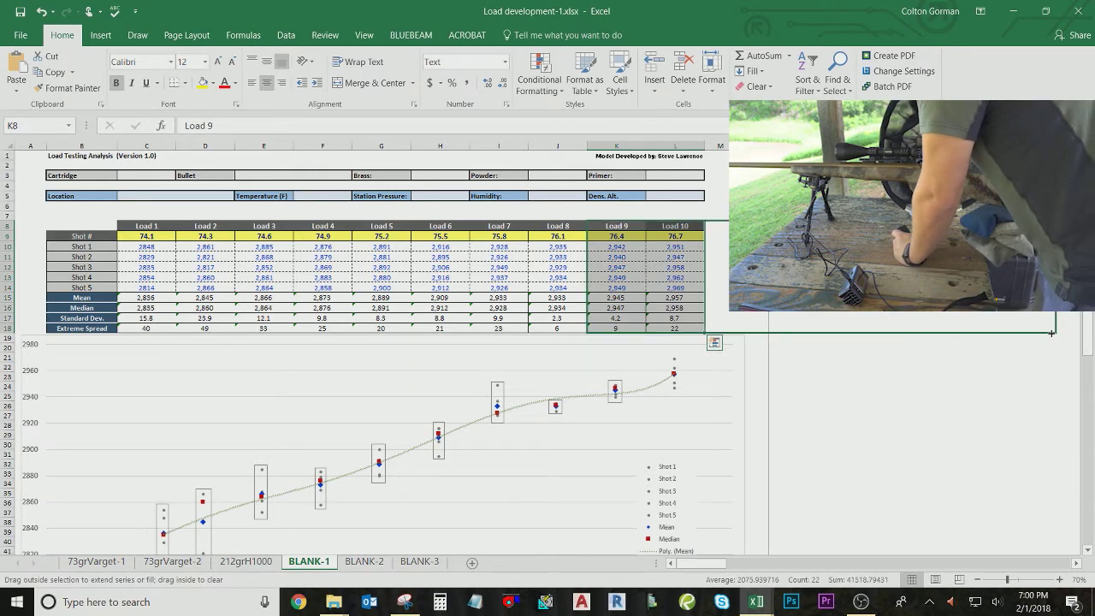
pyautogui.moveTo(1058, 334); pyautogui.dragTo(1052, 335)
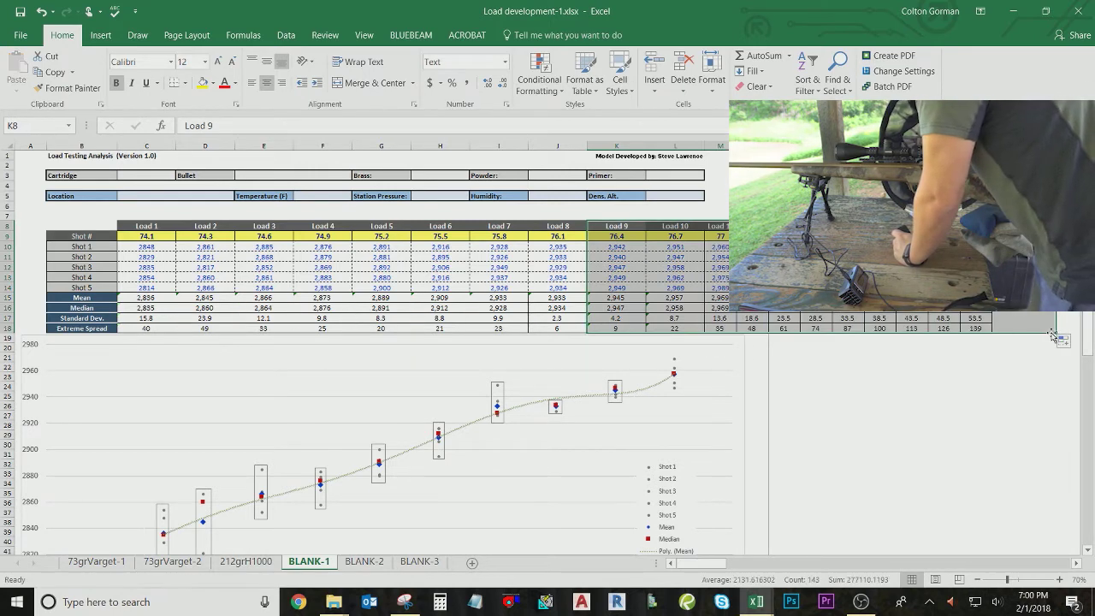
pyautogui.click(990, 365)
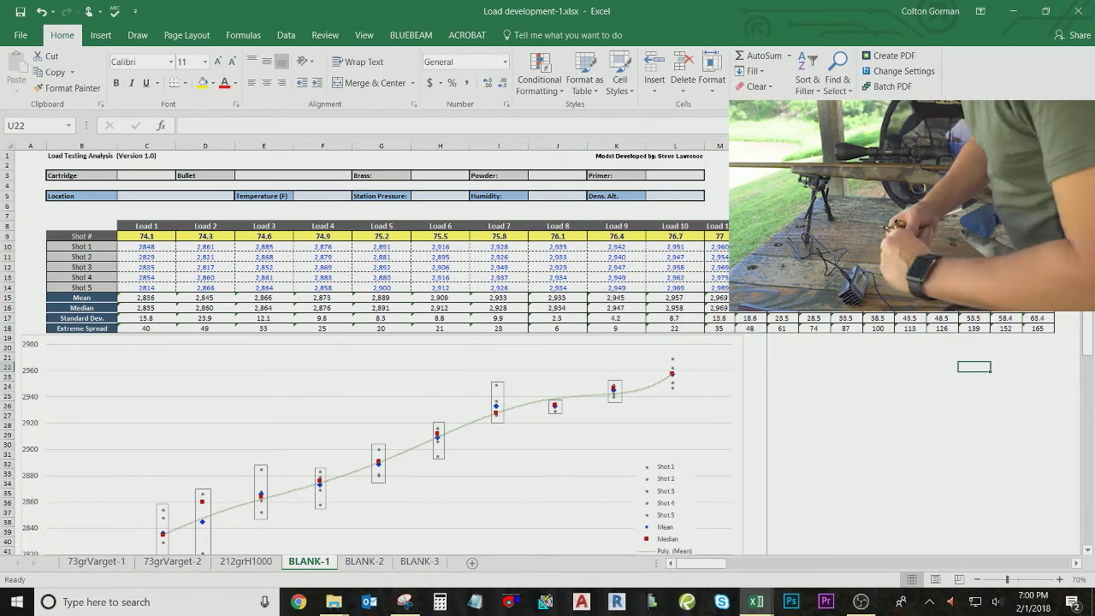
pyautogui.moveTo(735, 145); pyautogui.dragTo(833, 146)
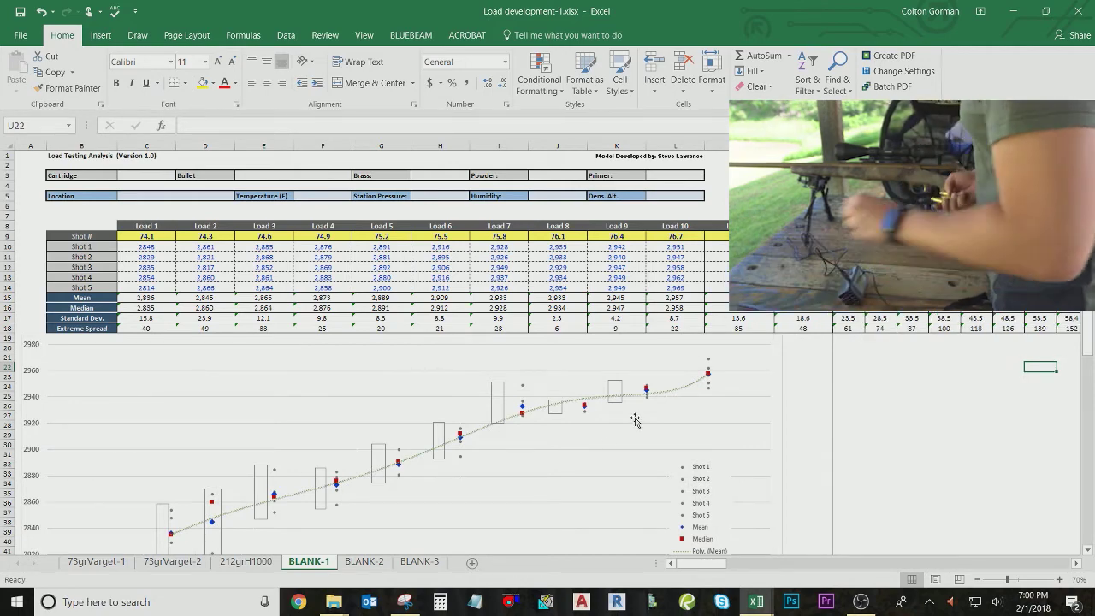
pyautogui.moveTo(701, 564)
pyautogui.mouseDown()
pyautogui.moveTo(727, 564)
pyautogui.moveTo(707, 564)
pyautogui.mouseUp()
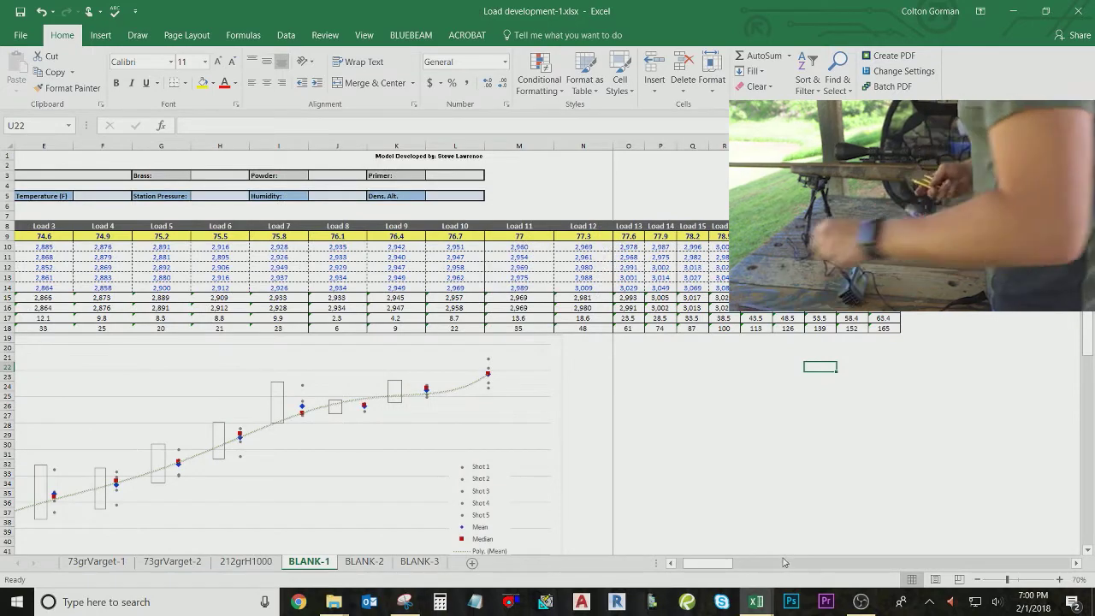
# Step: Select the velocities of shots 51 to 55 in LOG.CSV and return to the load sheet
pyautogui.click(755, 602)
pyautogui.click(752, 525)
pyautogui.scroll(-2, 197, 380)
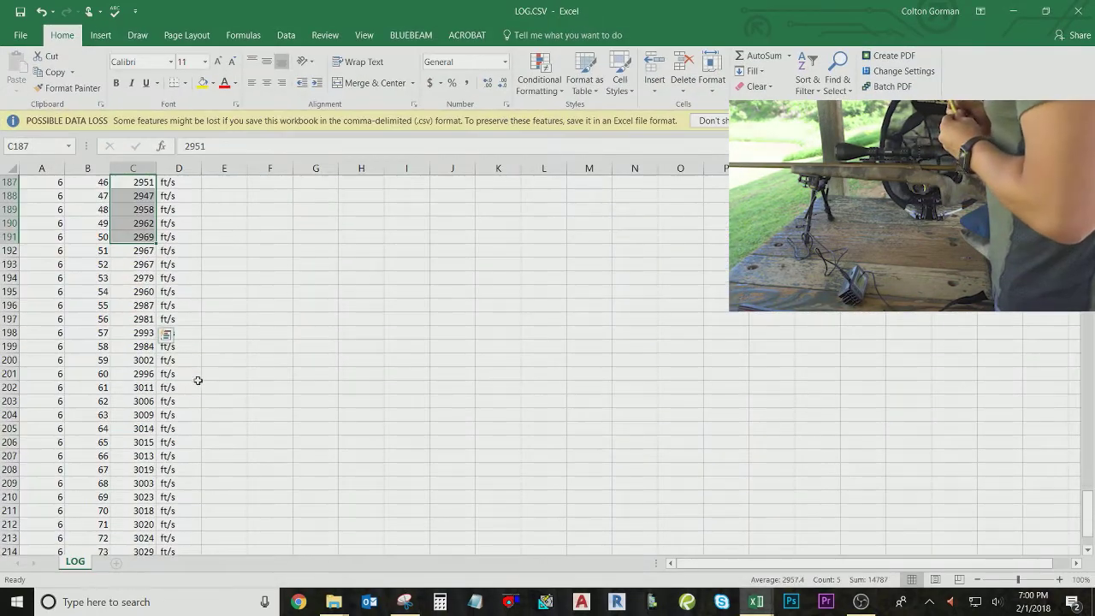
pyautogui.moveTo(134, 250); pyautogui.dragTo(134, 306)
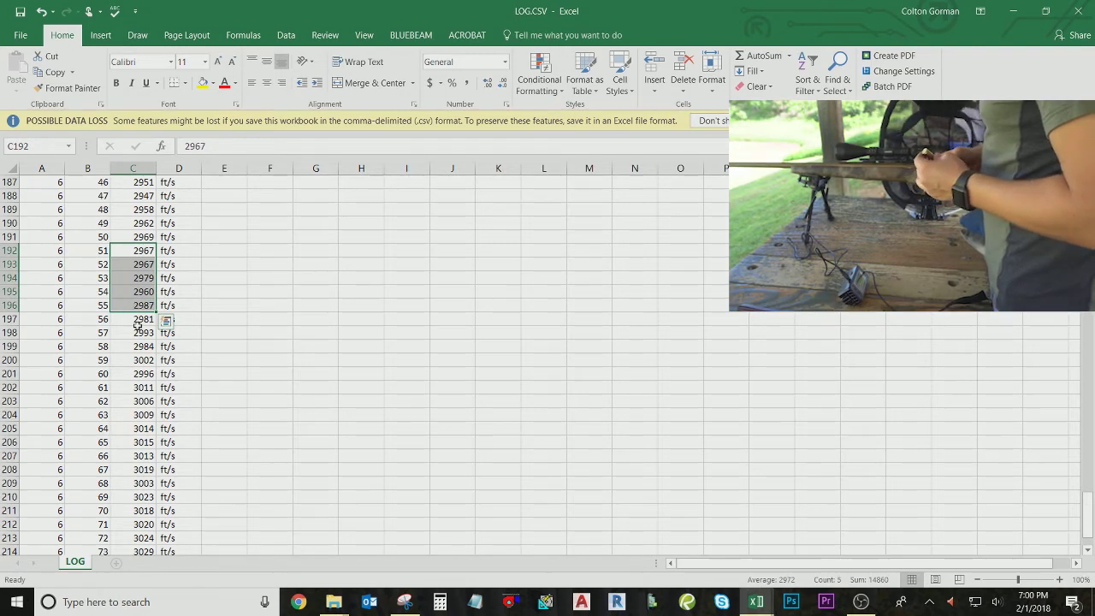
pyautogui.hotkey('ctrl', 'Tab')
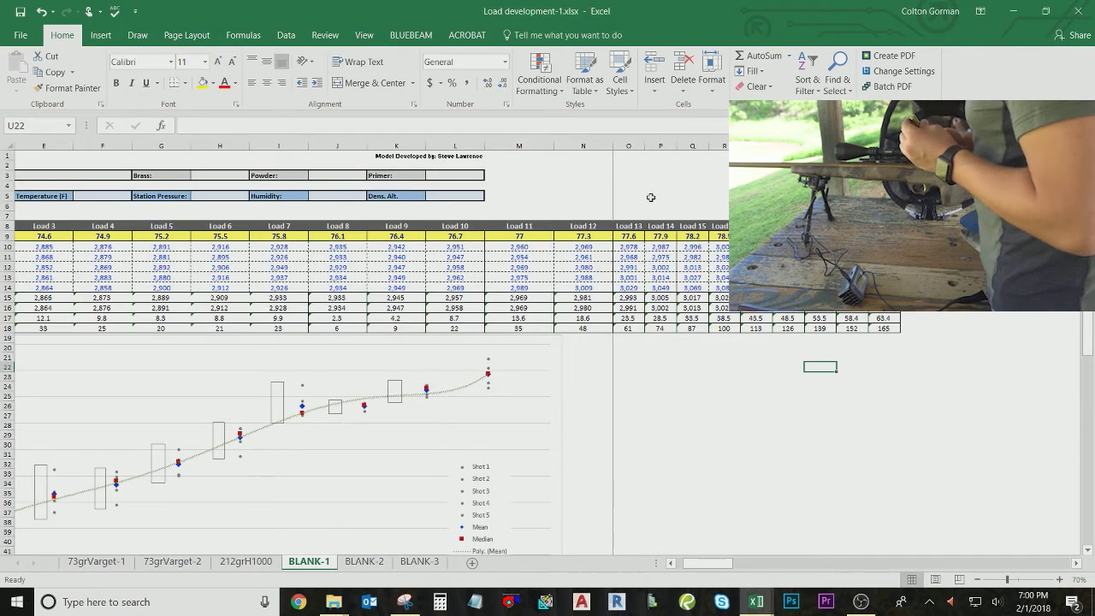
# Step: Widen the Load 13 and Load 14 columns and clear the filled shot velocities and means from Load 11 through Load 21
pyautogui.moveTo(648, 147); pyautogui.dragTo(751, 144)
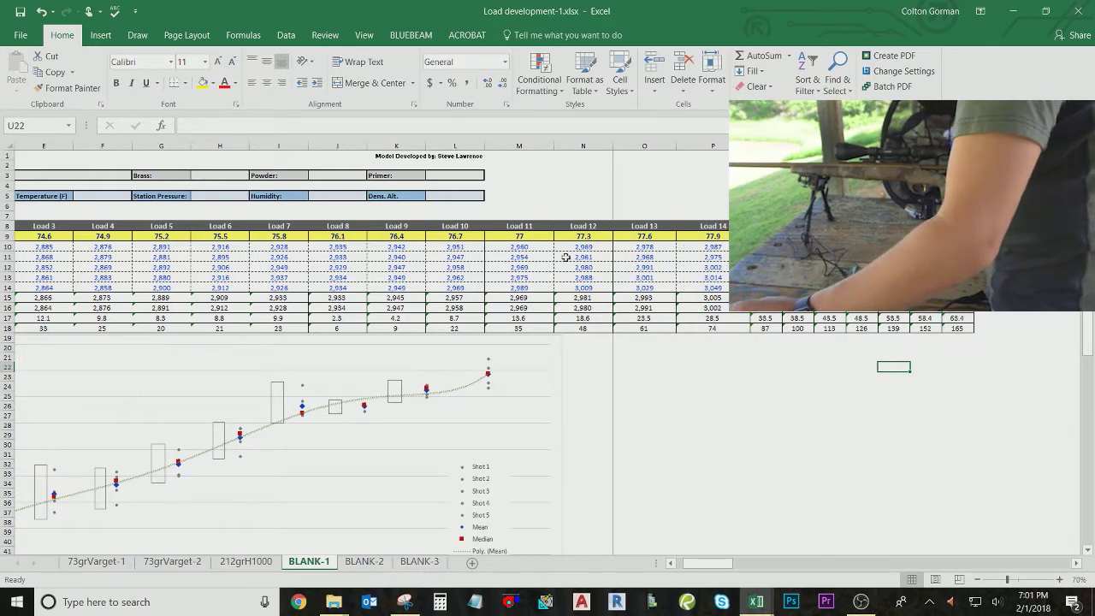
pyautogui.click(519, 247)
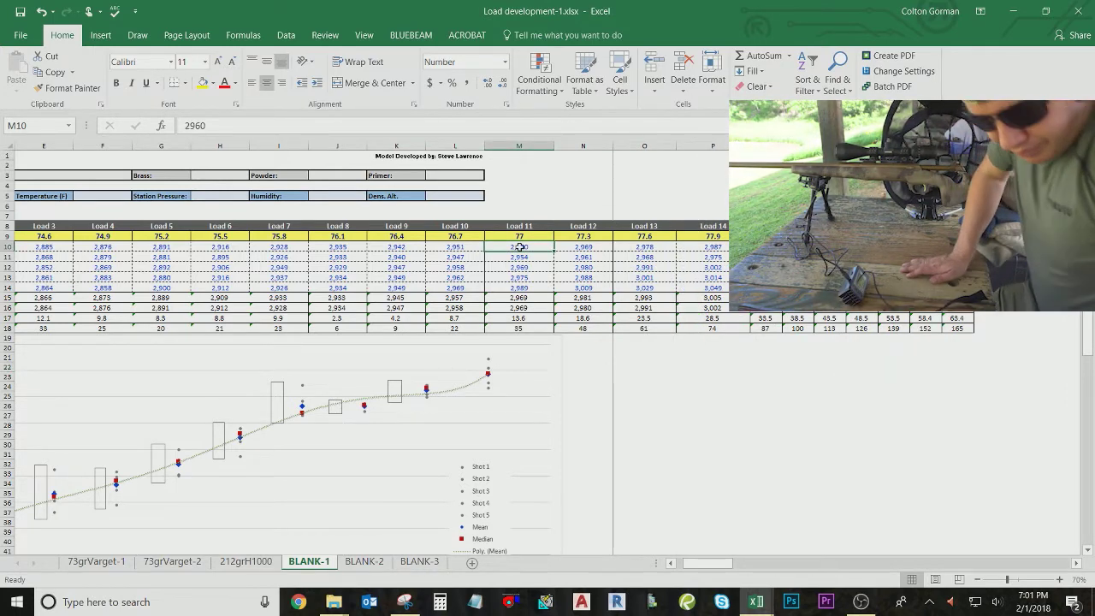
pyautogui.moveTo(520, 246); pyautogui.dragTo(892, 297)
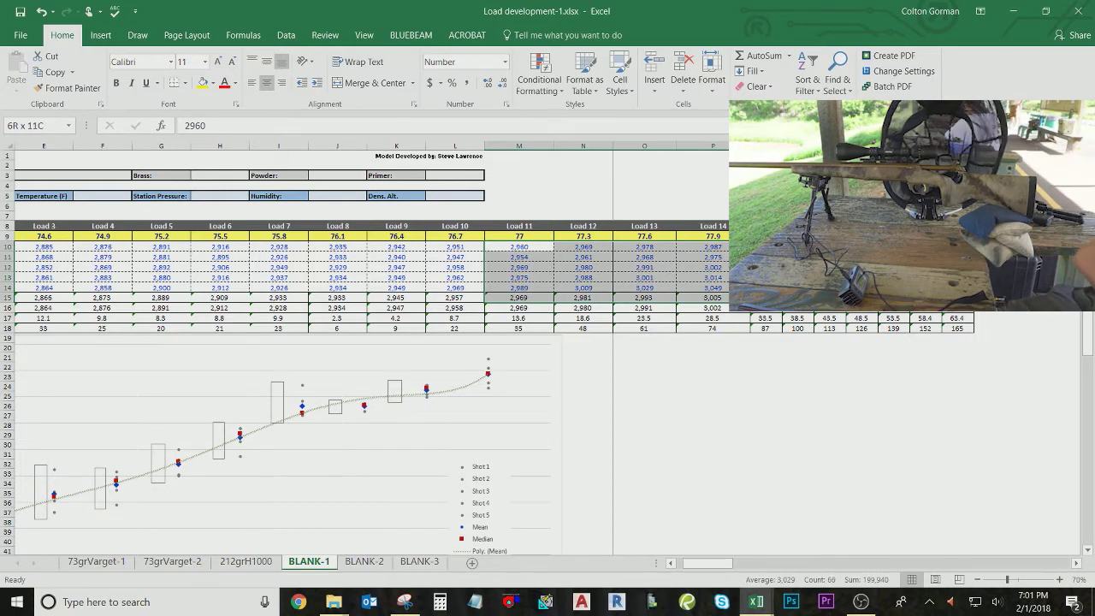
pyautogui.press('Delete')
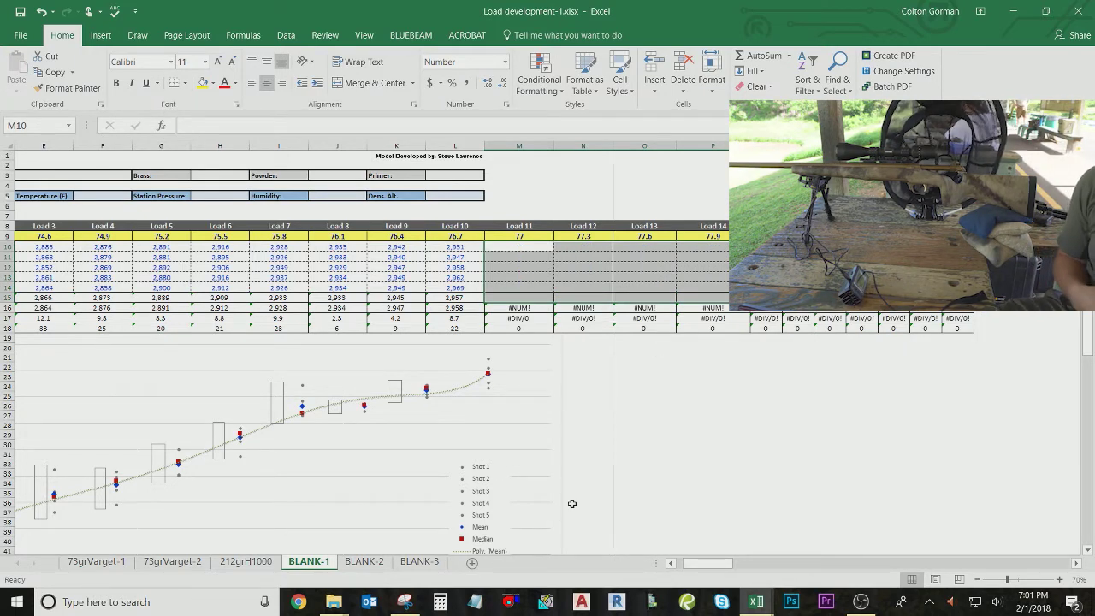
# Step: Widen the velocity chart so its outer edge extends well past the Load 14 column
pyautogui.scroll(-4, 571, 503)
pyautogui.scroll(2, 572, 504)
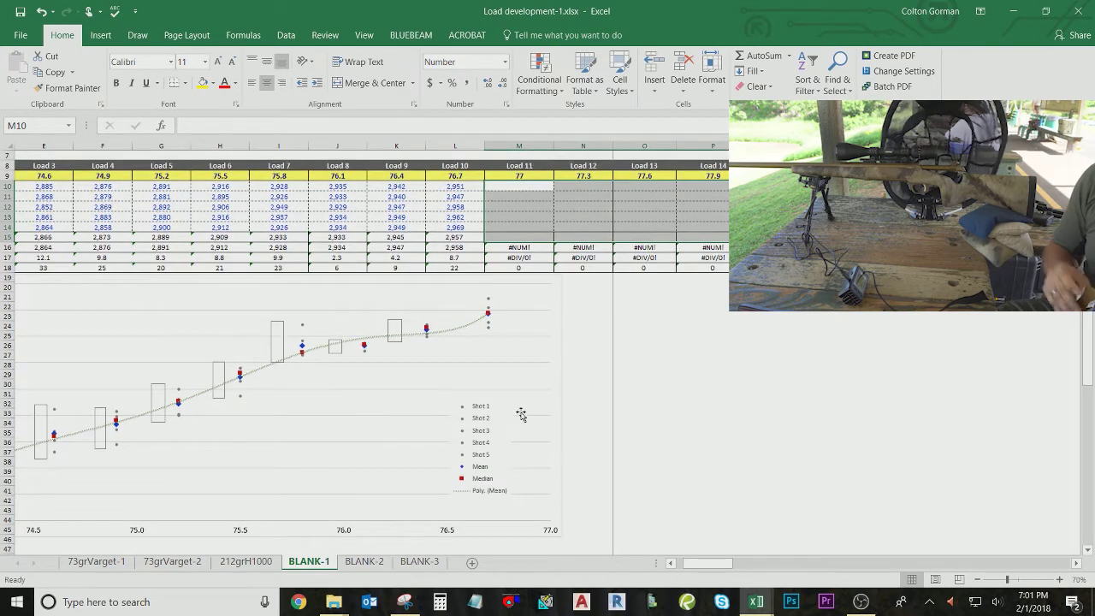
pyautogui.click(561, 382)
pyautogui.moveTo(561, 407); pyautogui.dragTo(971, 407)
pyautogui.click(725, 413)
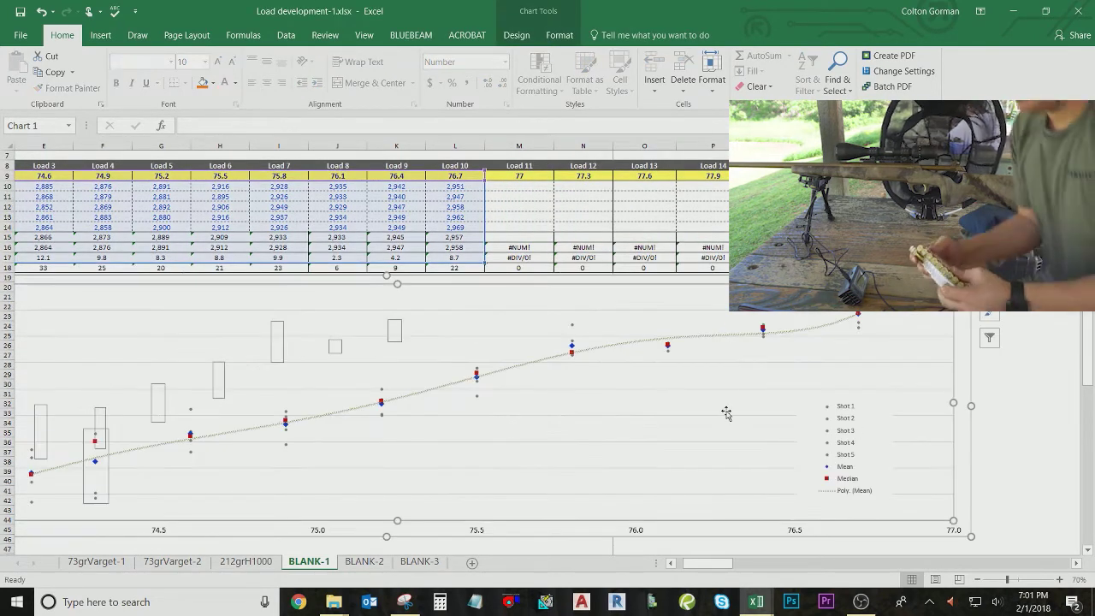
# Step: Extend the chart's source data range from Load 10 through Load 14
pyautogui.rightClick(769, 379)
pyautogui.click(746, 385)
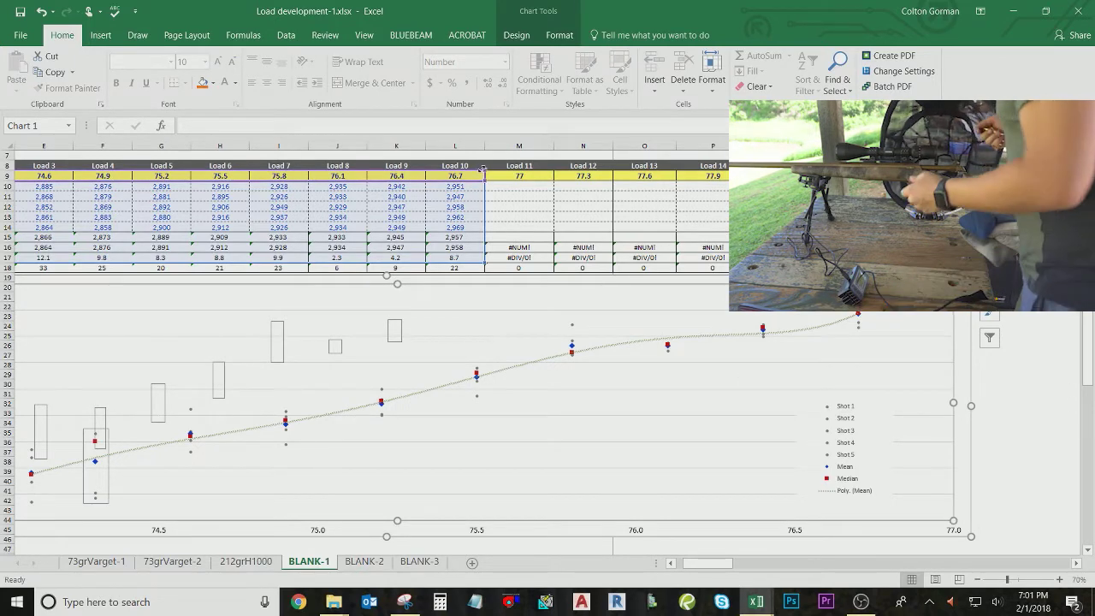
pyautogui.moveTo(484, 170); pyautogui.dragTo(774, 169)
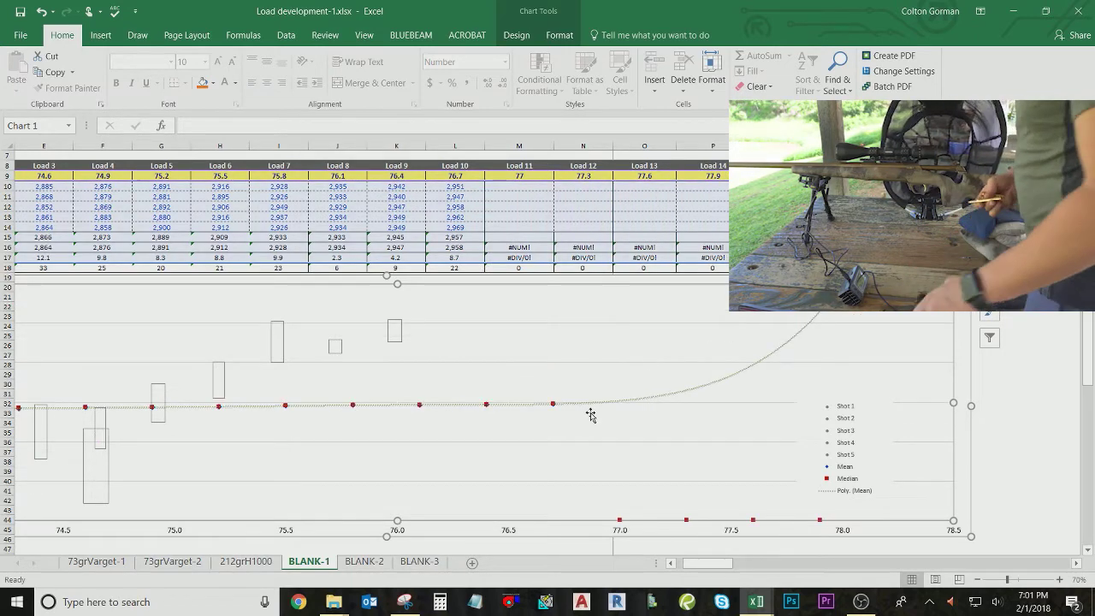
pyautogui.hscroll(-4, 590, 419)
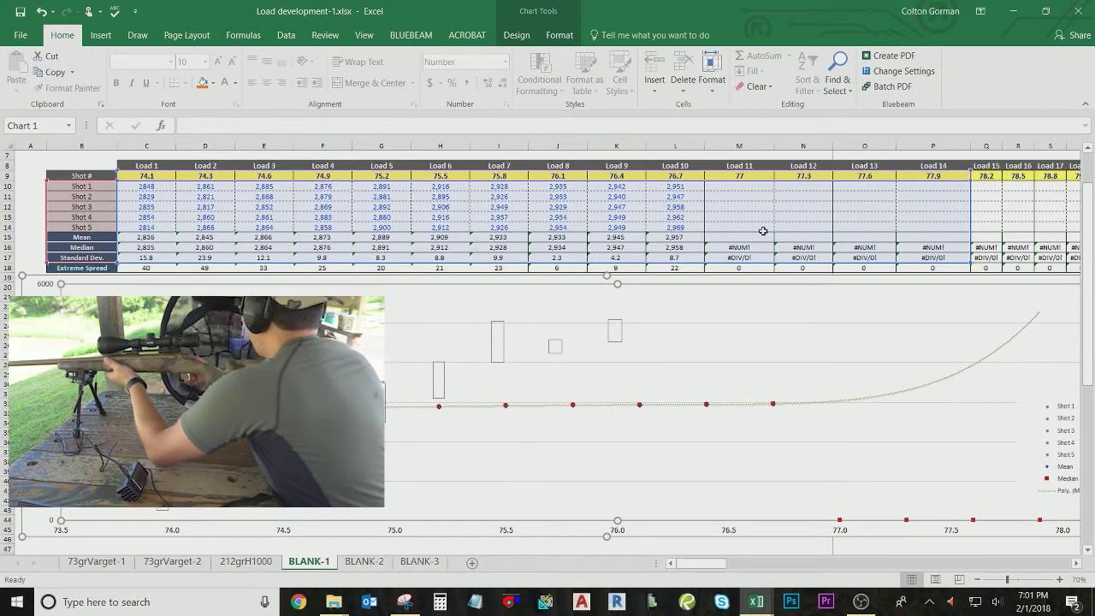
# Step: Copy the velocities of shots 51 to 55 from LOG.CSV into the Load 11 shot cells
pyautogui.click(759, 197)
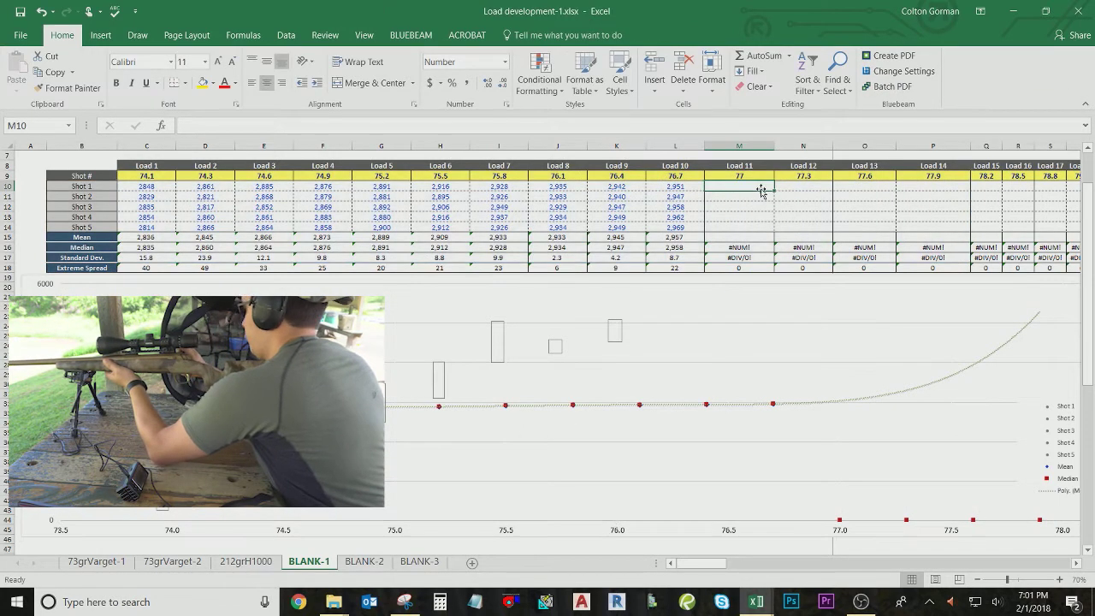
pyautogui.hotkey('alt', 'Tab')
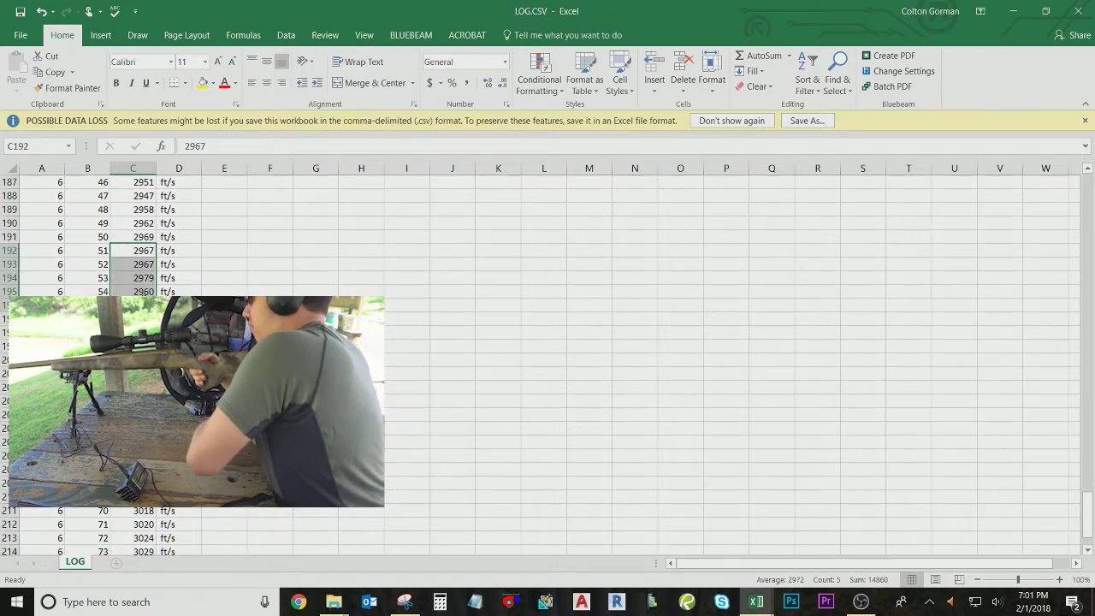
pyautogui.hotkey('alt', 'Tab')
pyautogui.hotkey('alt', 'Tab')
pyautogui.hotkey('alt', 'Tab')
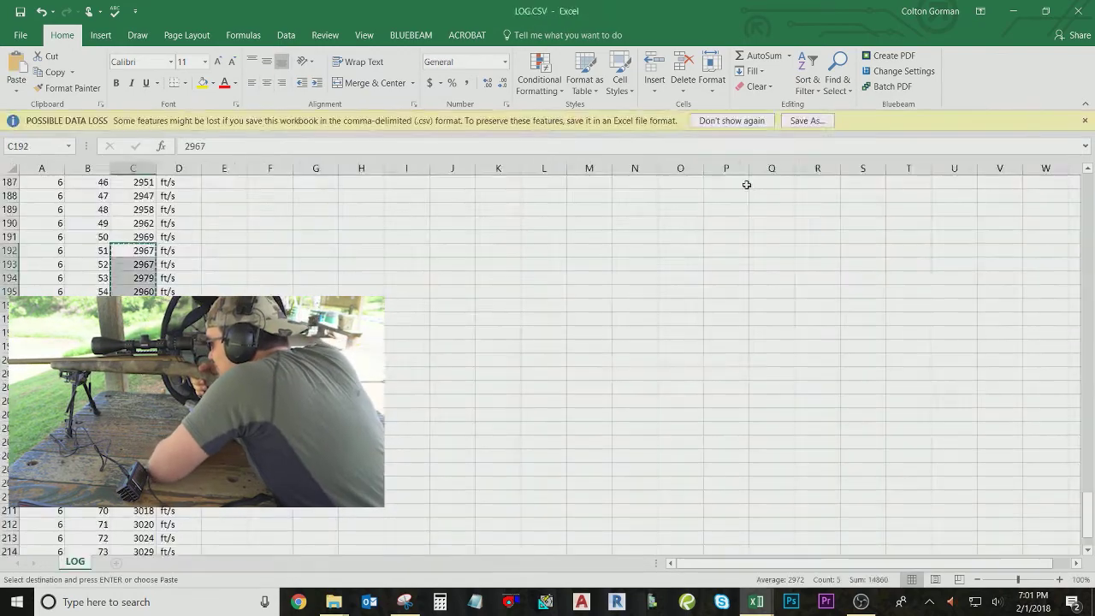
pyautogui.hotkey('alt', 'Tab')
pyautogui.rightClick(747, 185)
pyautogui.click(787, 249)
# Step: Fill the mean formula from Load 10 into the Load 11 column
pyautogui.click(741, 240)
pyautogui.click(685, 238)
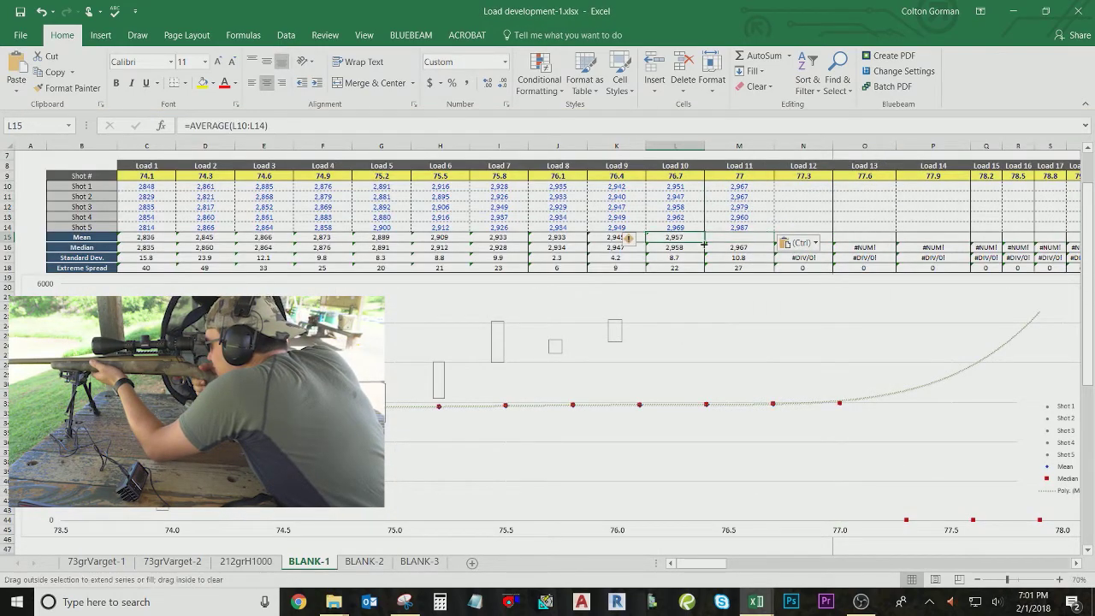
pyautogui.moveTo(704, 242); pyautogui.dragTo(753, 242)
# Step: Copy the velocities of shots 56 to 60 from LOG.CSV into Load 12, and fill the mean formula from Load 11 through Load 14
pyautogui.click(803, 206)
pyautogui.hotkey('alt', 'Tab')
pyautogui.moveTo(133, 319); pyautogui.dragTo(132, 374)
pyautogui.hotkey('ctrl', 'c')
pyautogui.hotkey('alt', 'Tab')
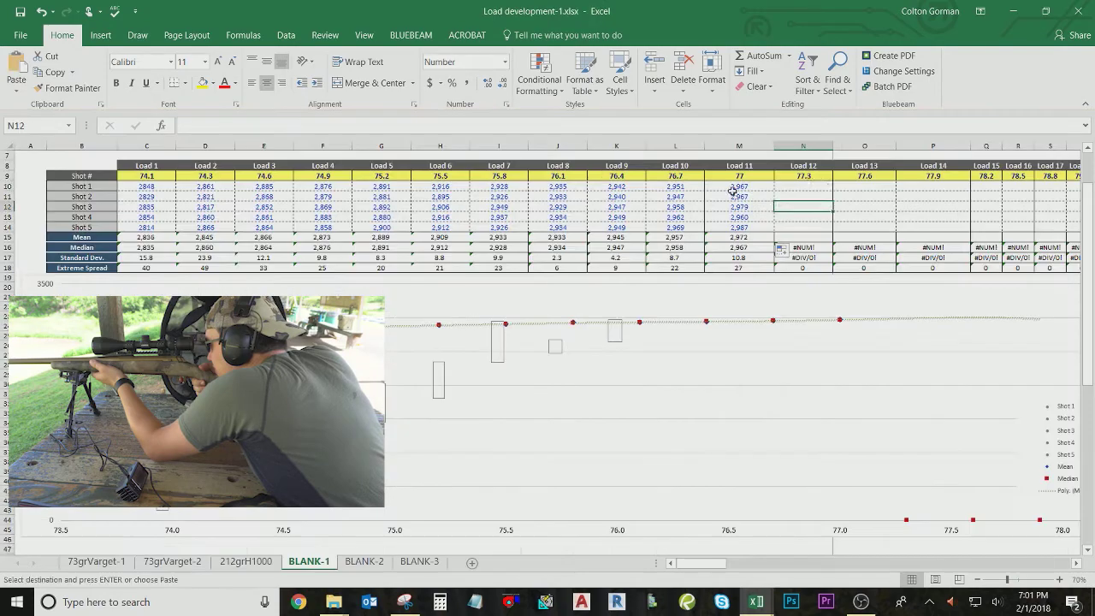
pyautogui.rightClick(819, 186)
pyautogui.click(846, 244)
pyautogui.click(753, 238)
pyautogui.moveTo(779, 242); pyautogui.dragTo(941, 245)
# Step: Copy the velocities of shots 61 to 65 from LOG.CSV into the Load 13 shot cells
pyautogui.click(819, 187)
pyautogui.hotkey('alt', 'Tab')
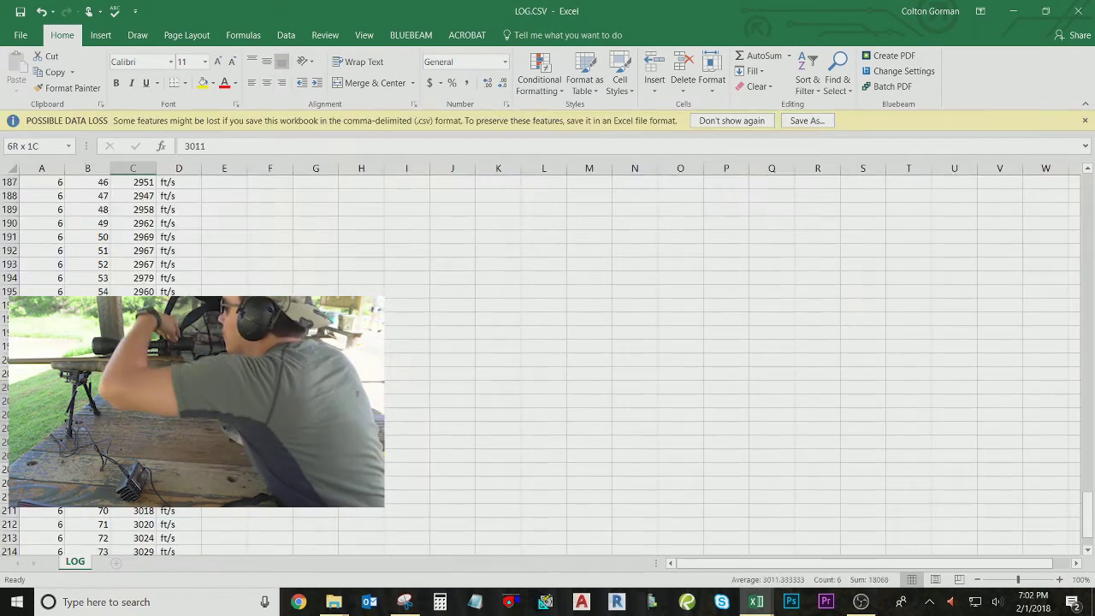
pyautogui.hotkey('ctrl', 'c')
pyautogui.hotkey('alt', 'Tab')
pyautogui.rightClick(841, 186)
pyautogui.click(870, 247)
# Step: Copy the velocities of shots 66 to 70 from LOG.CSV into the Load 14 shot cells
pyautogui.hotkey('alt', 'Tab')
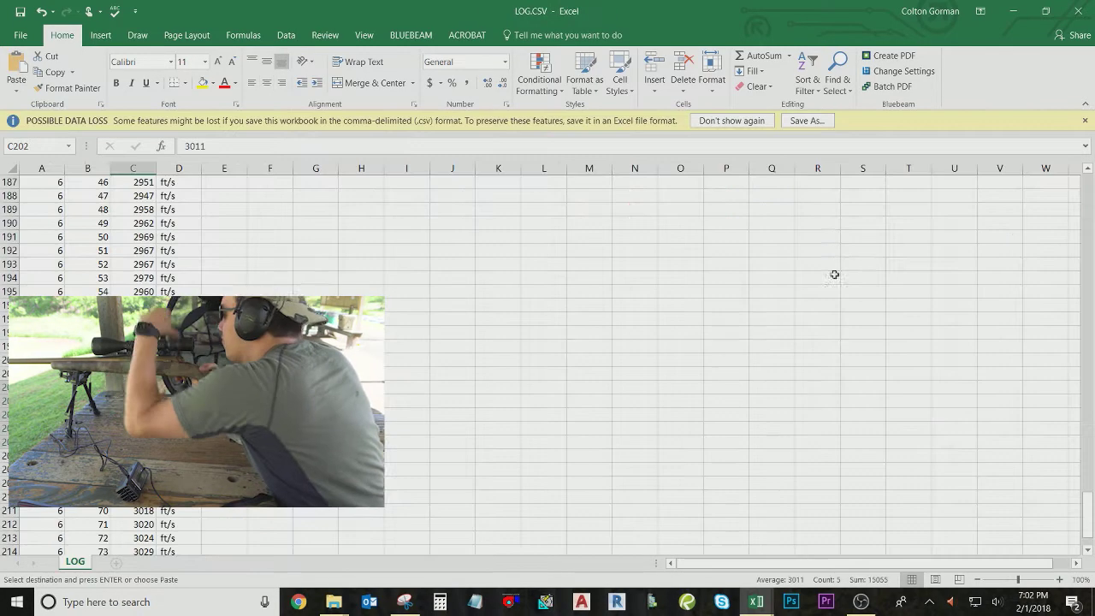
pyautogui.moveTo(141, 456); pyautogui.dragTo(145, 514)
pyautogui.hotkey('ctrl', 'c')
pyautogui.hotkey('alt', 'Tab')
pyautogui.rightClick(907, 188)
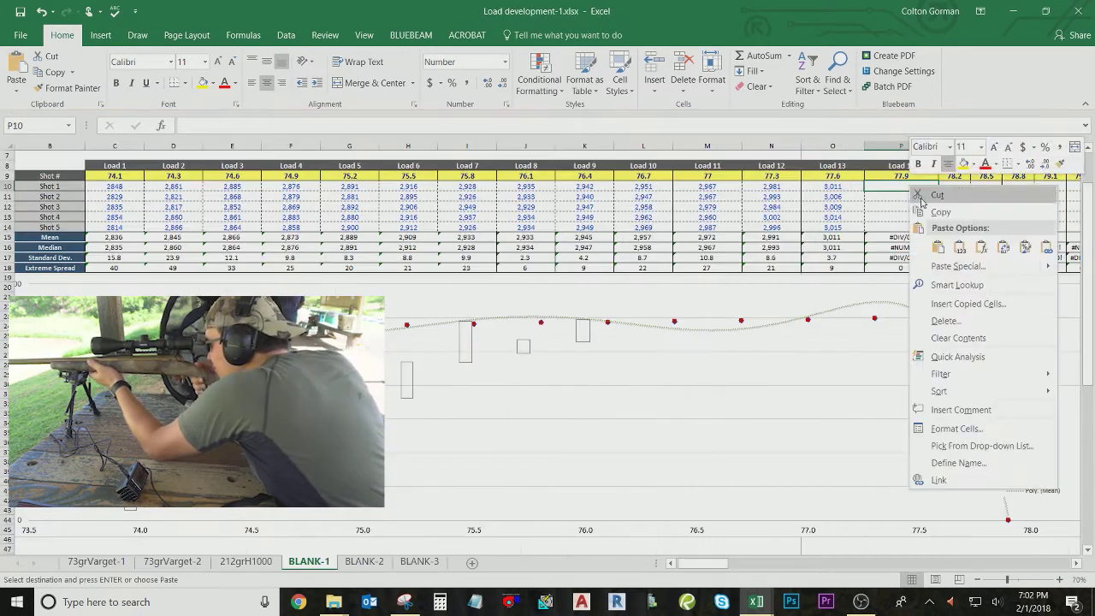
pyautogui.click(941, 247)
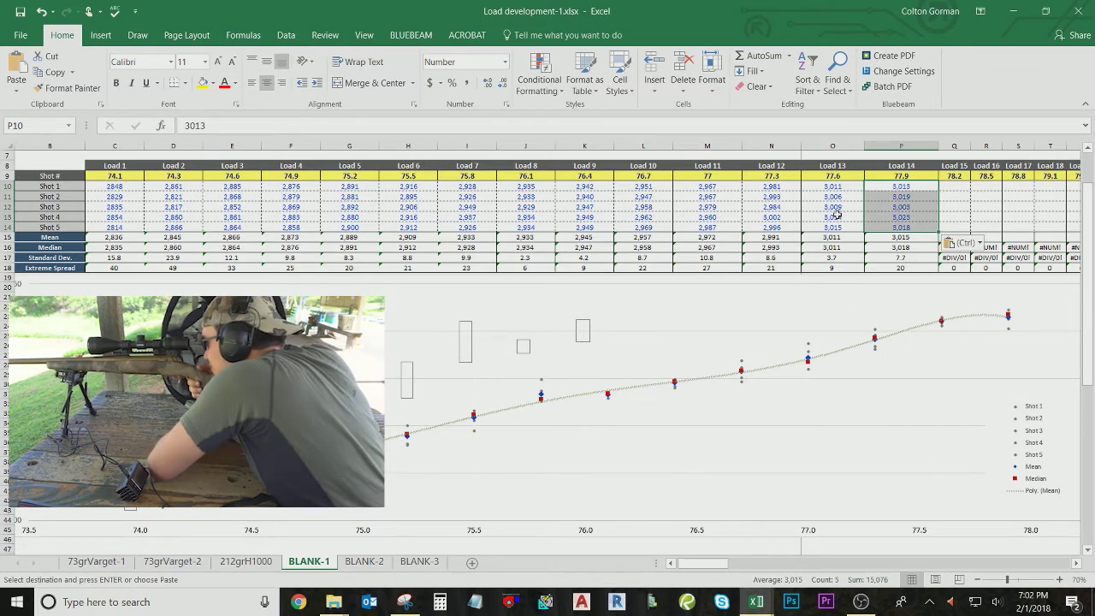
# Step: Examine the extended chart against the statistics of all fourteen loads, checking Load 8's extreme spread
pyautogui.scroll(2, 949, 344)
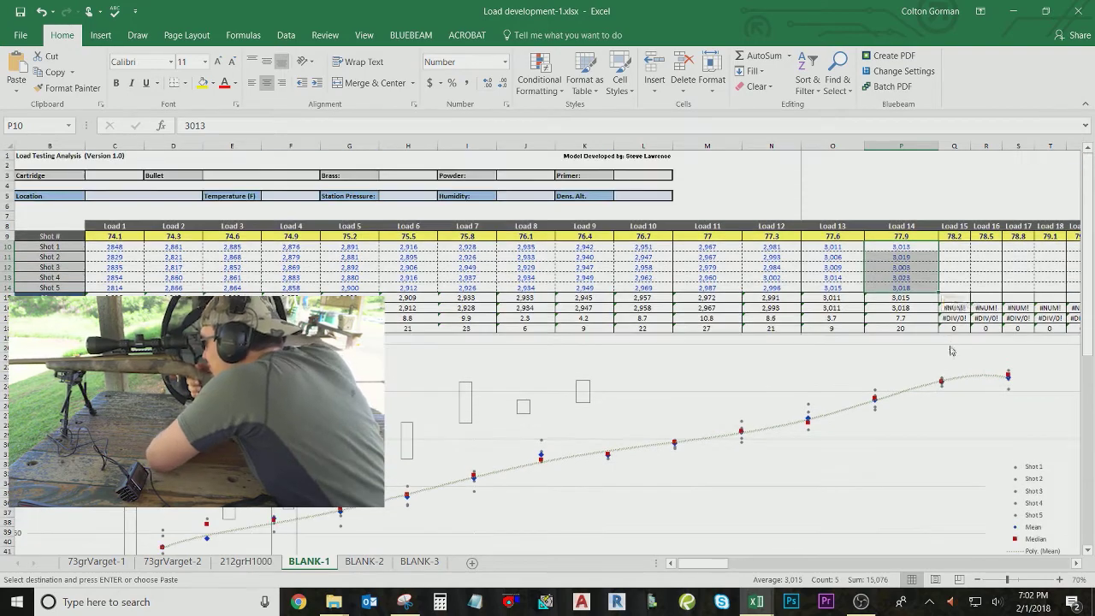
pyautogui.scroll(-2, 941, 409)
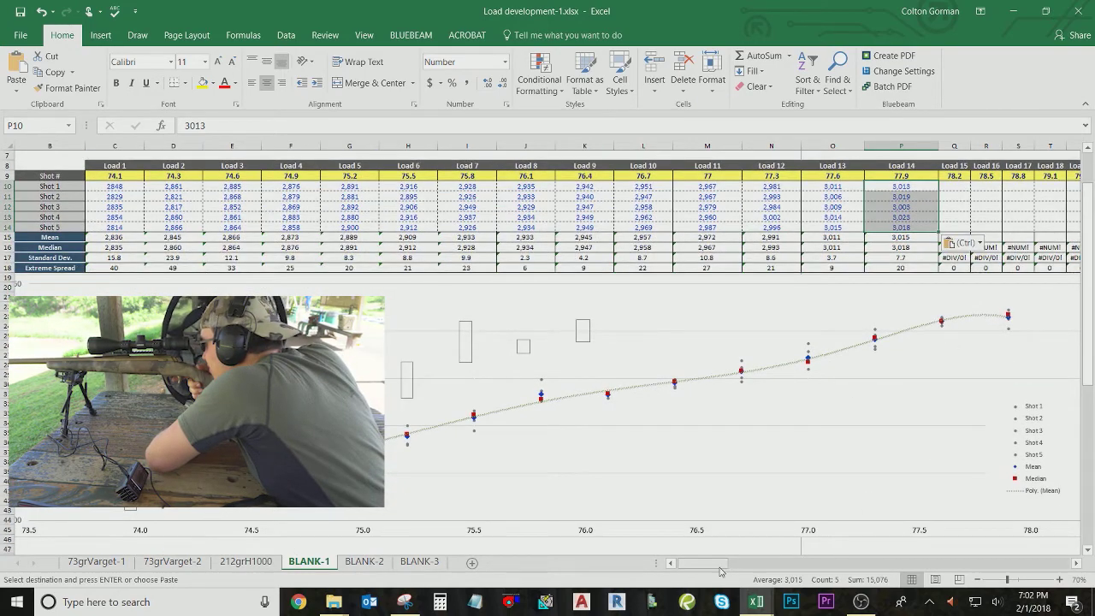
pyautogui.hscroll(2, 720, 571)
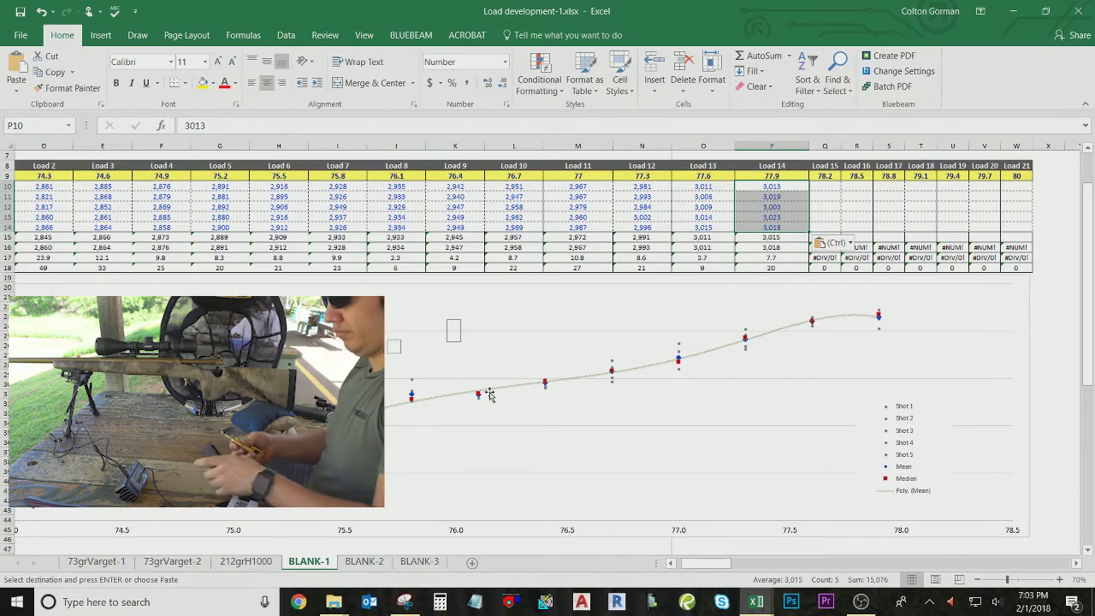
pyautogui.click(395, 269)
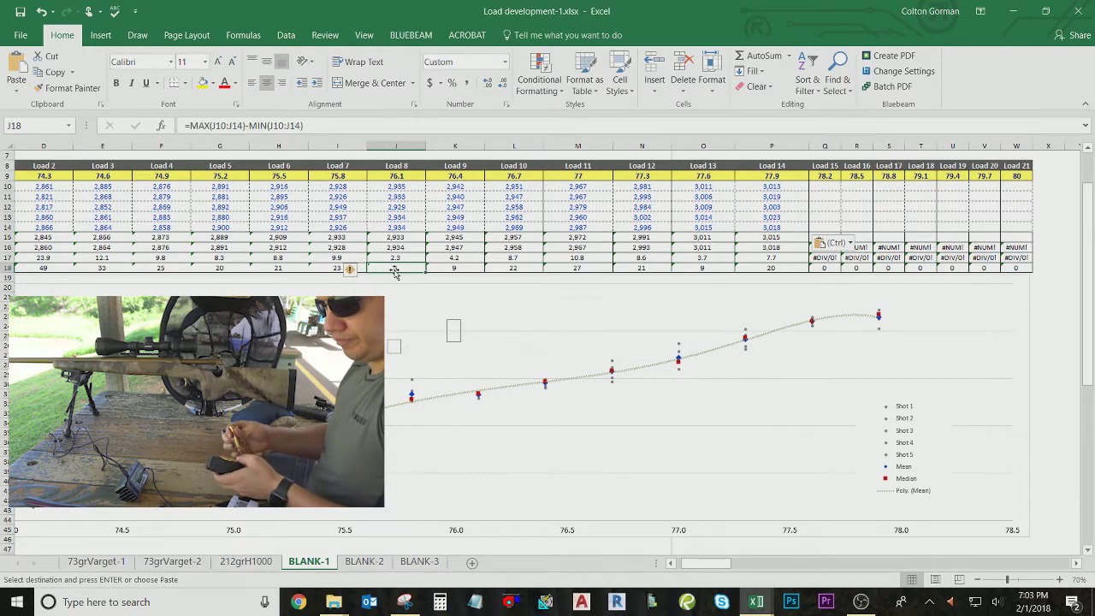